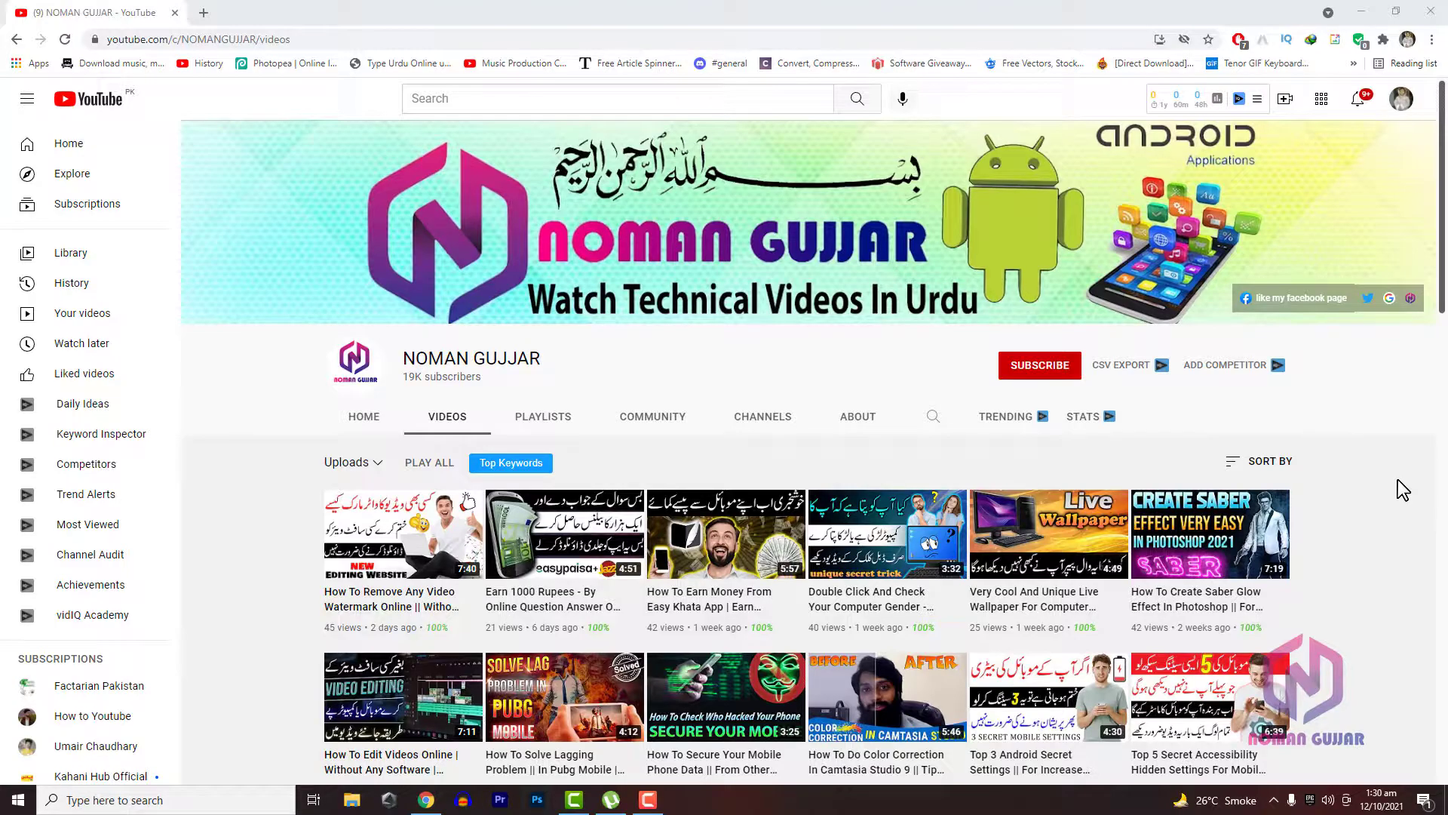
# Open Task Manager and examine the computer's memory performance details.
pyautogui.hotkey('ctrl', 'shift', 'Escape')
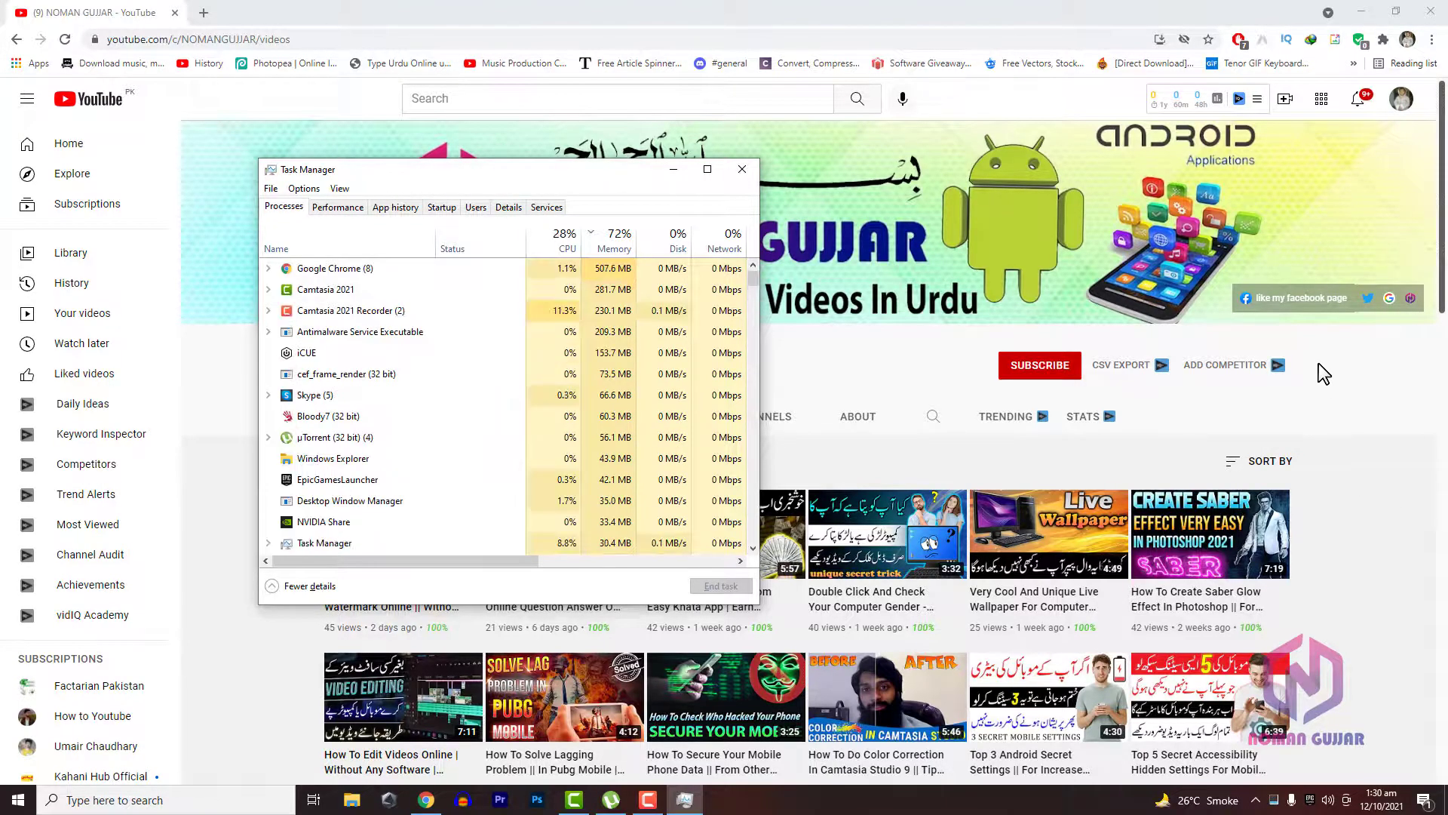
pyautogui.click(329, 207)
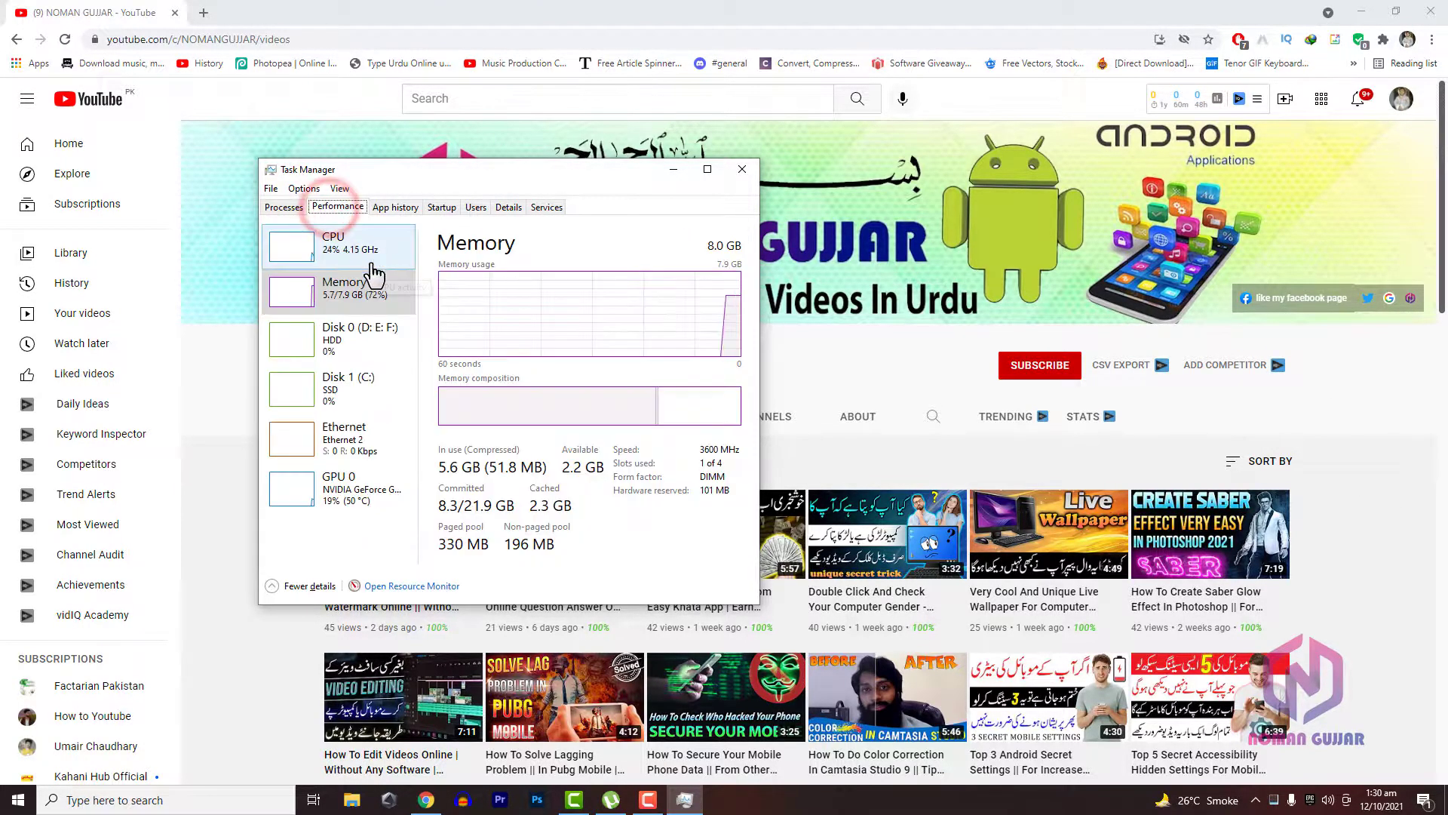
pyautogui.click(347, 291)
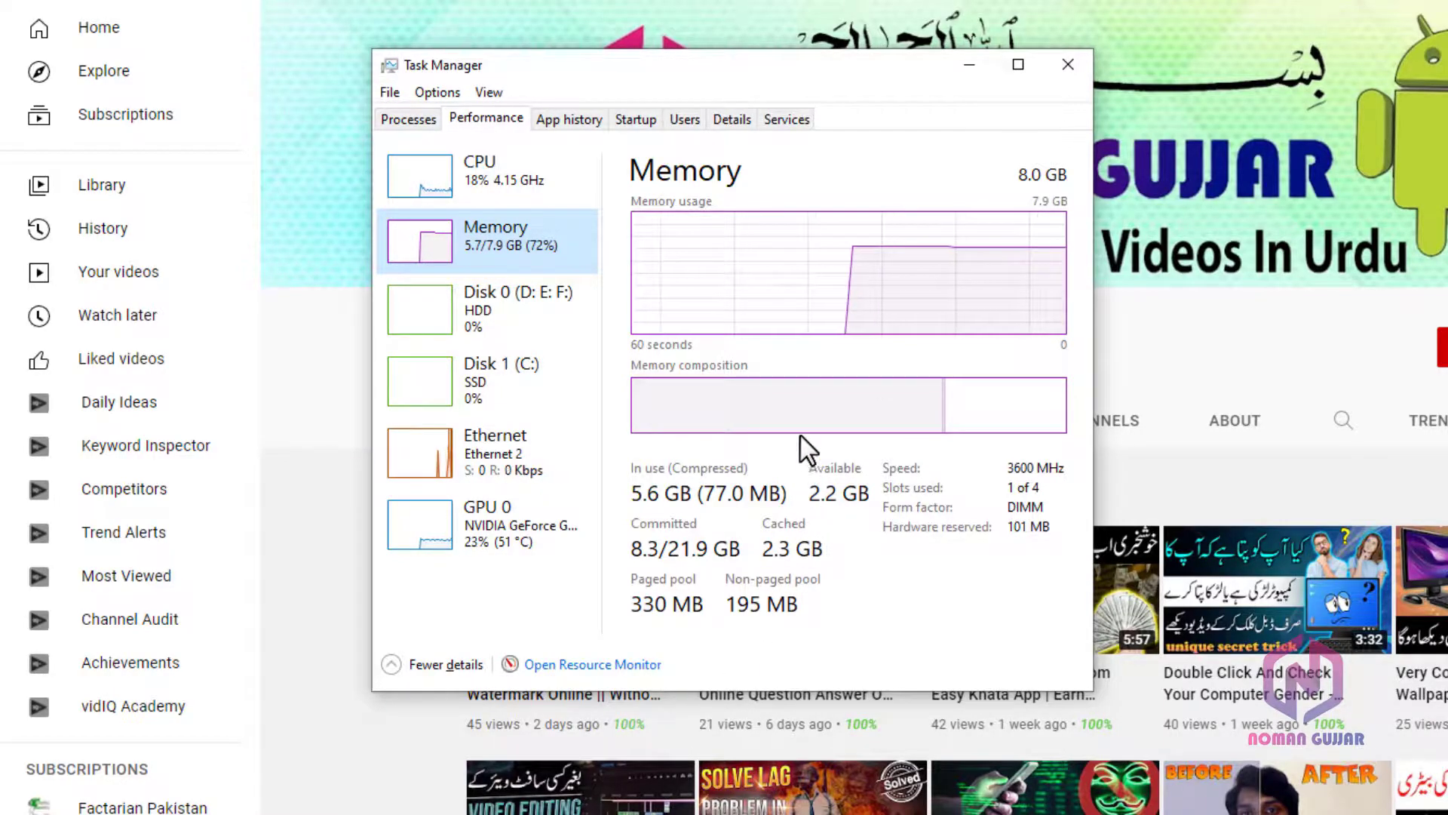
pyautogui.moveTo(795, 427)
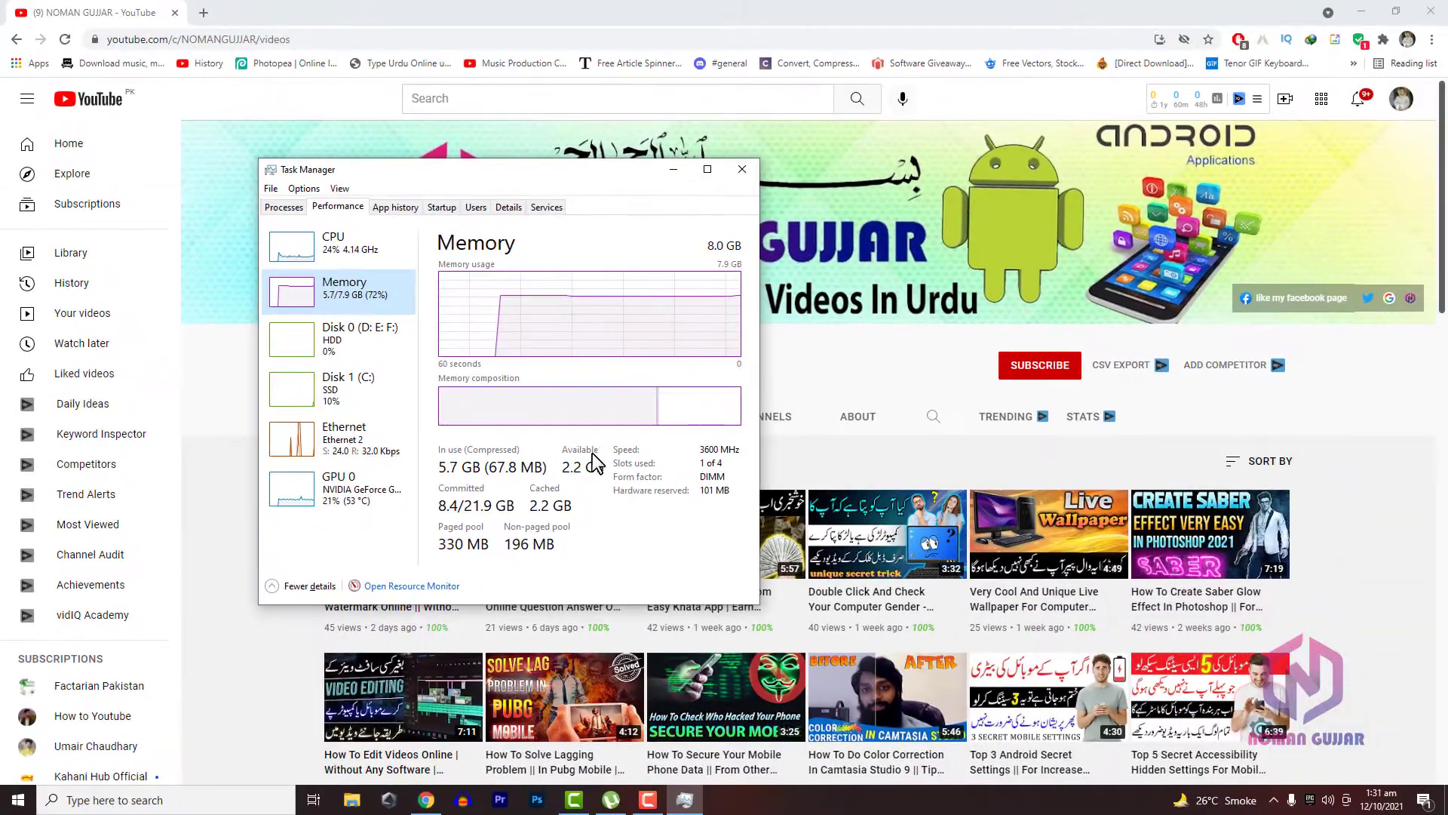
pyautogui.moveTo(870, 391)
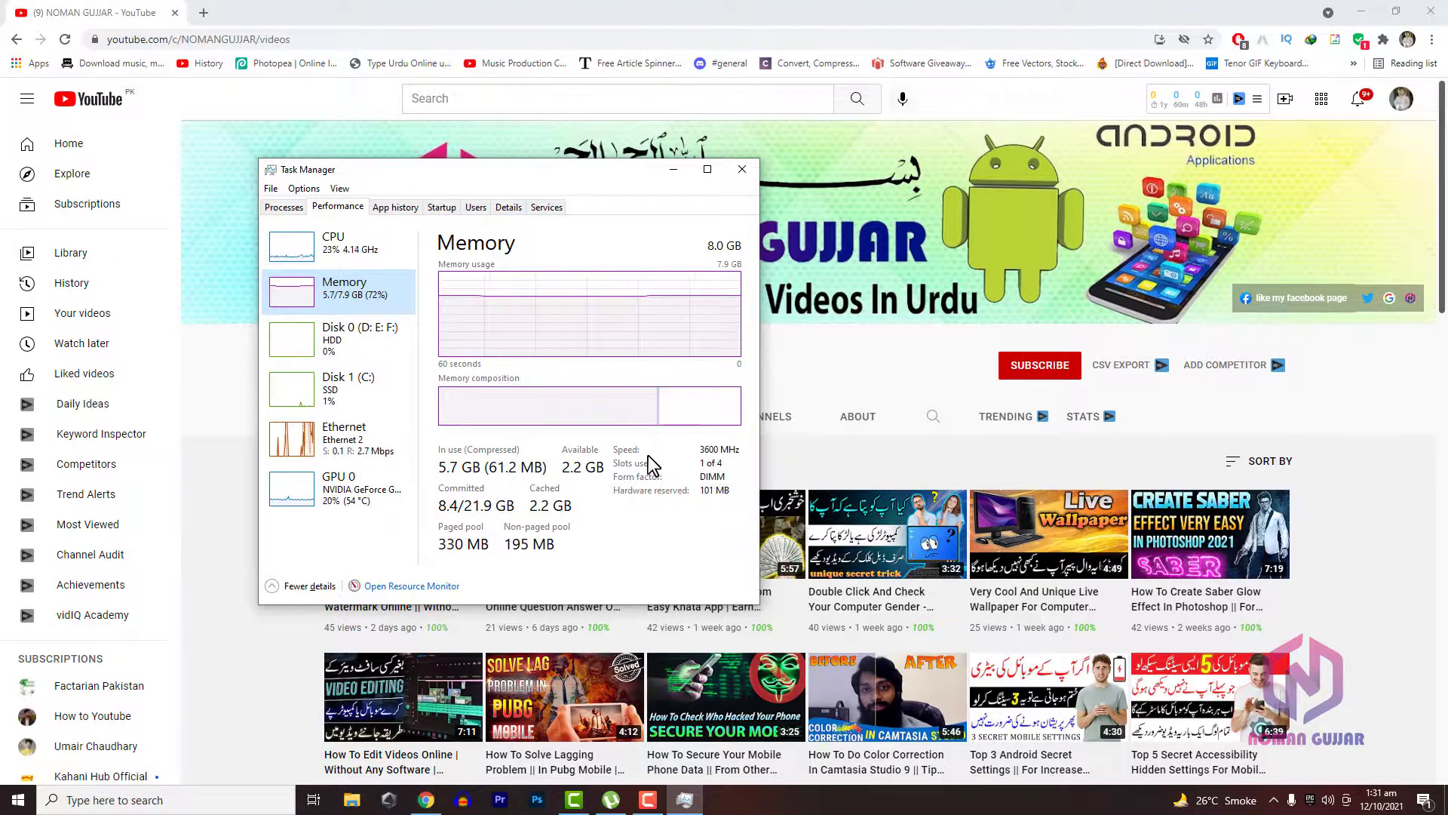
# Return to the YouTube channel page, subscribe to the channel and set its notifications to All.
pyautogui.click(854, 357)
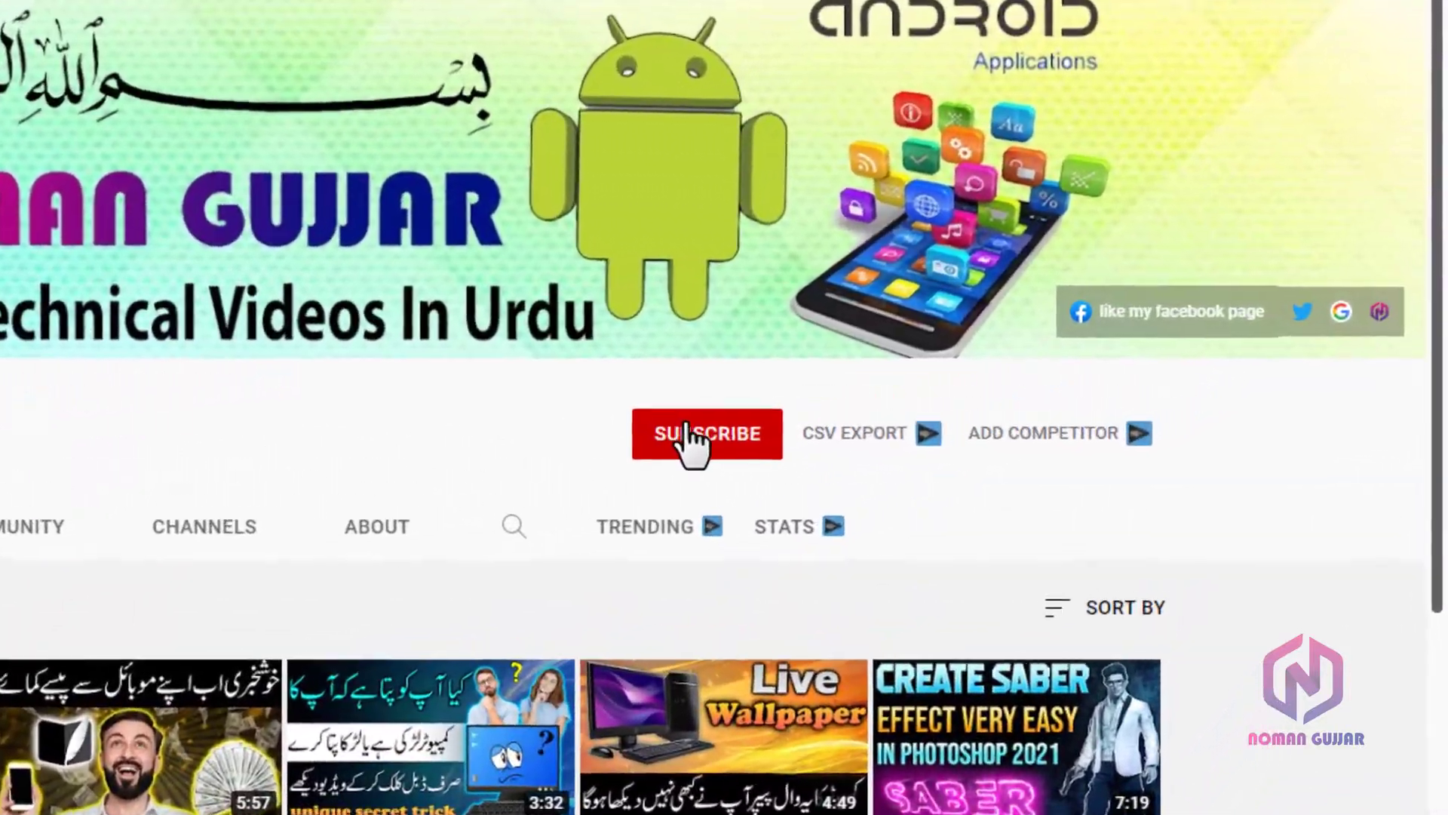
pyautogui.click(698, 433)
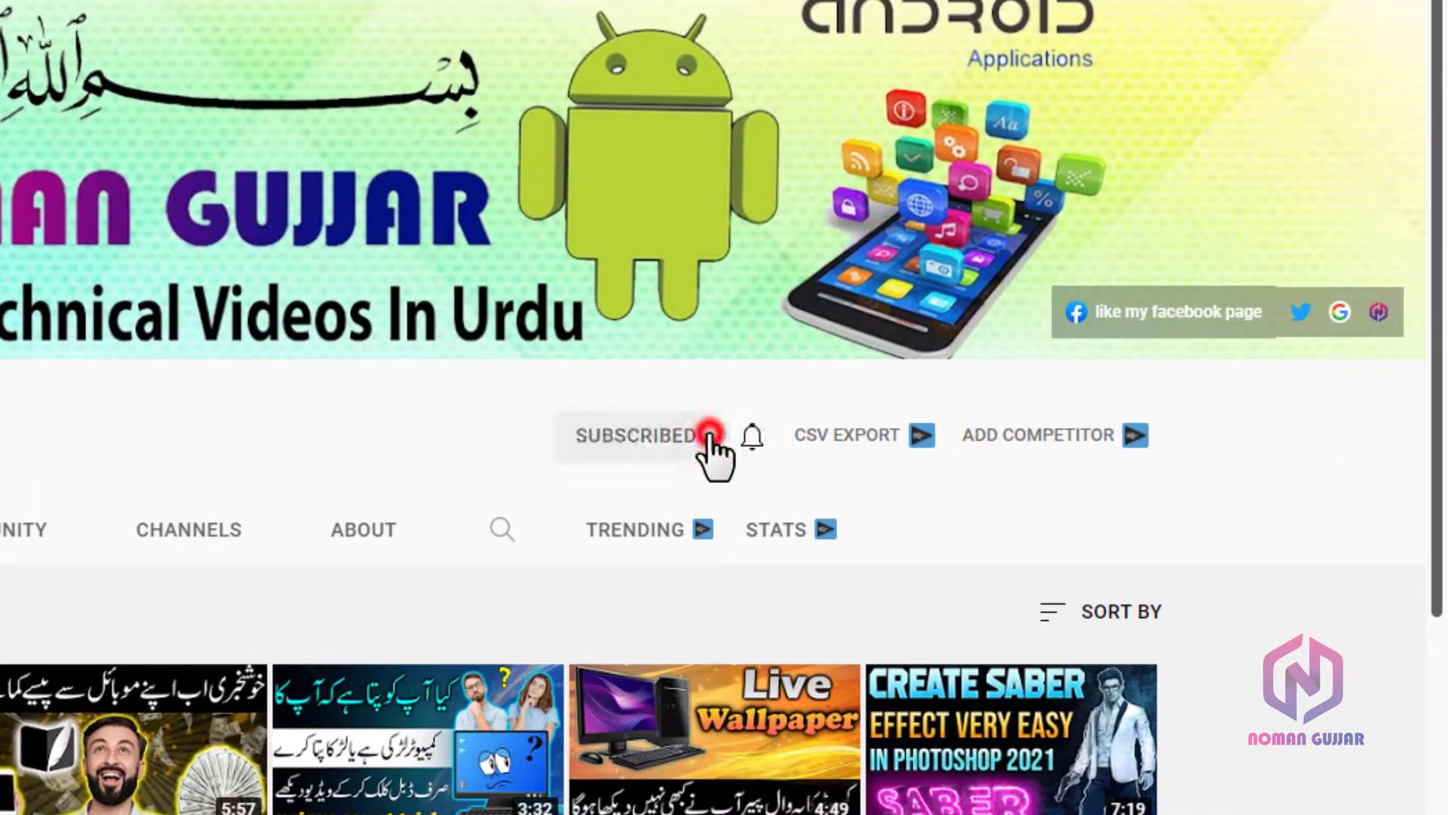
pyautogui.click(750, 438)
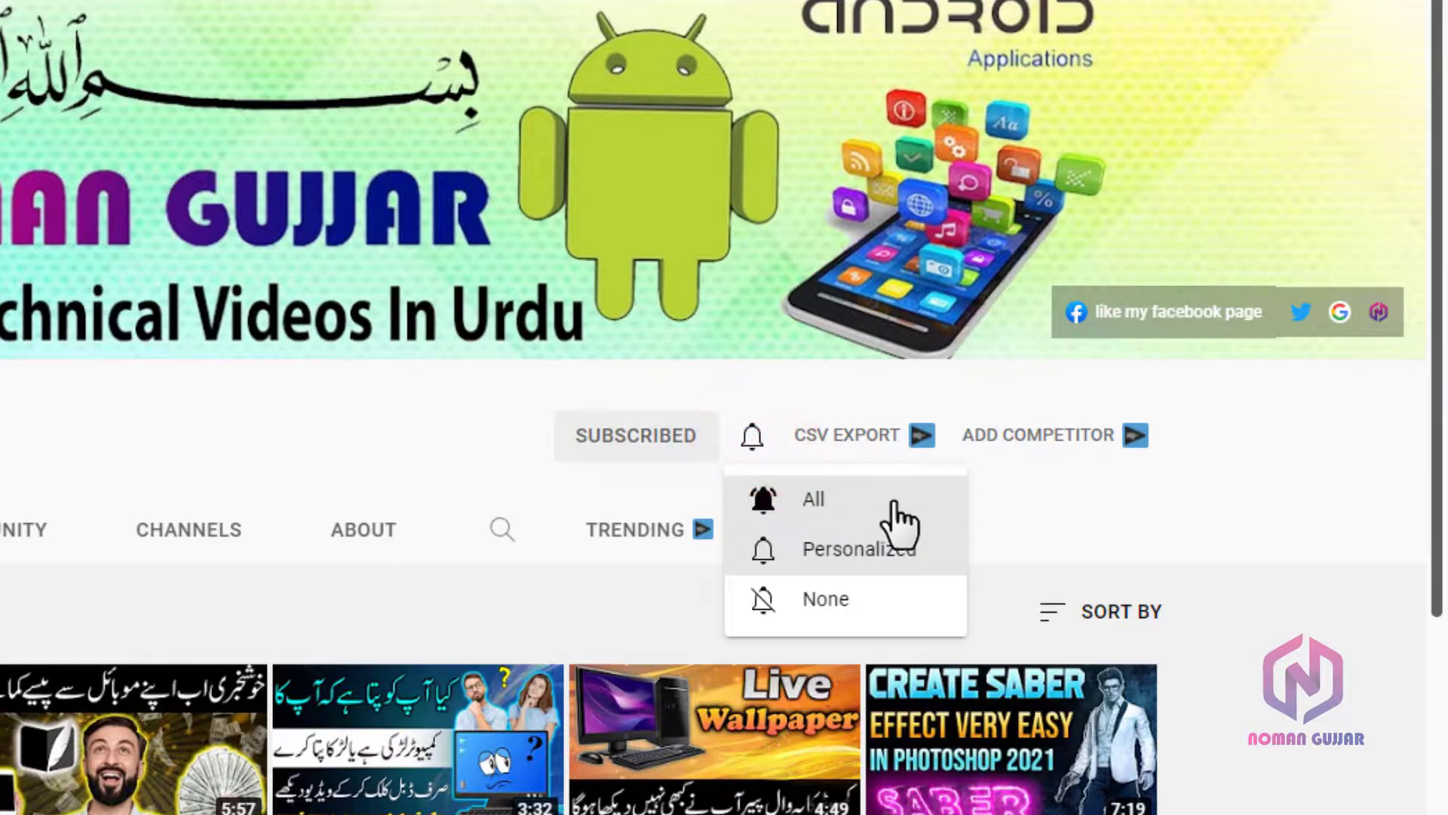
pyautogui.click(818, 501)
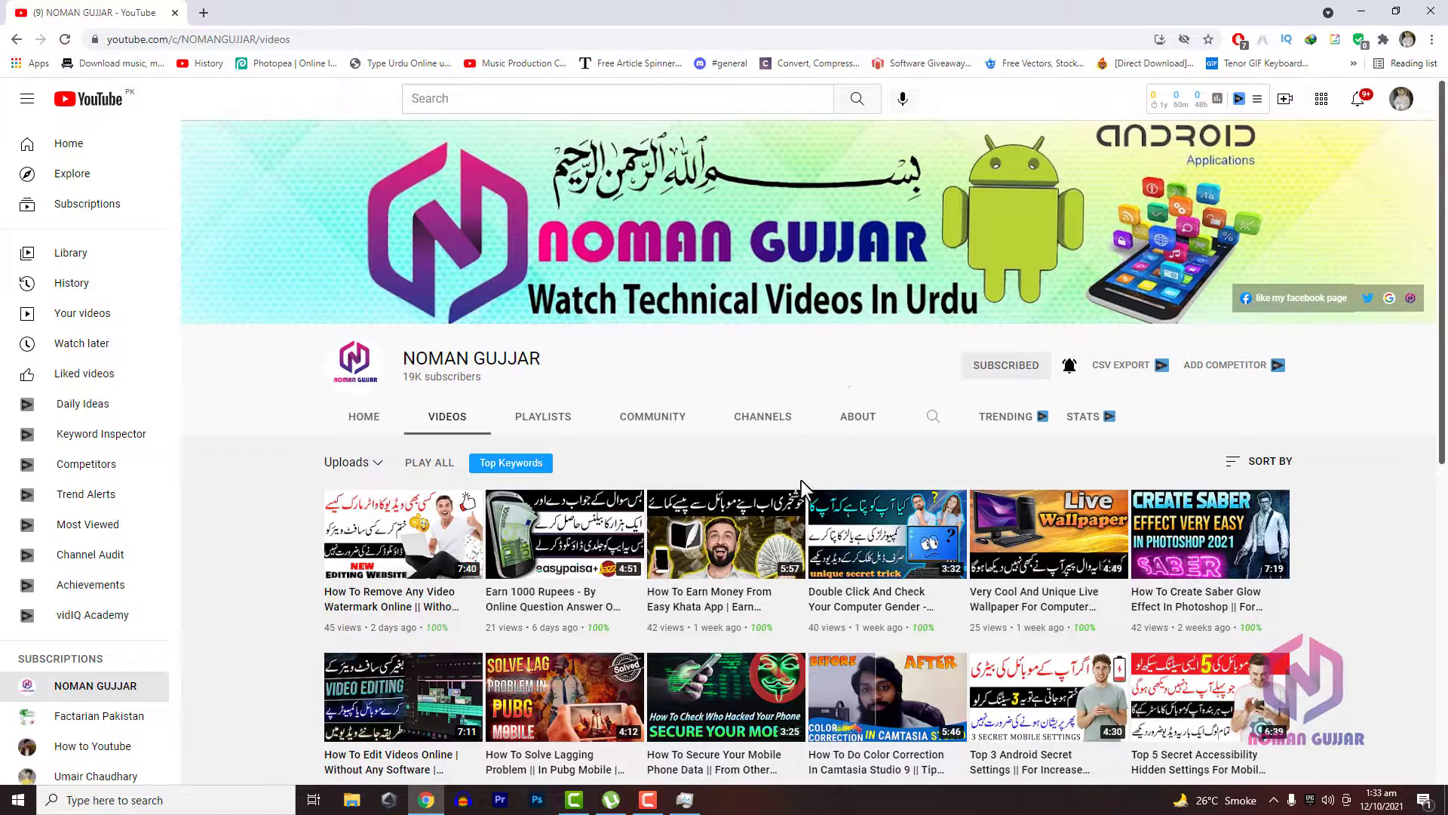
pyautogui.click(205, 14)
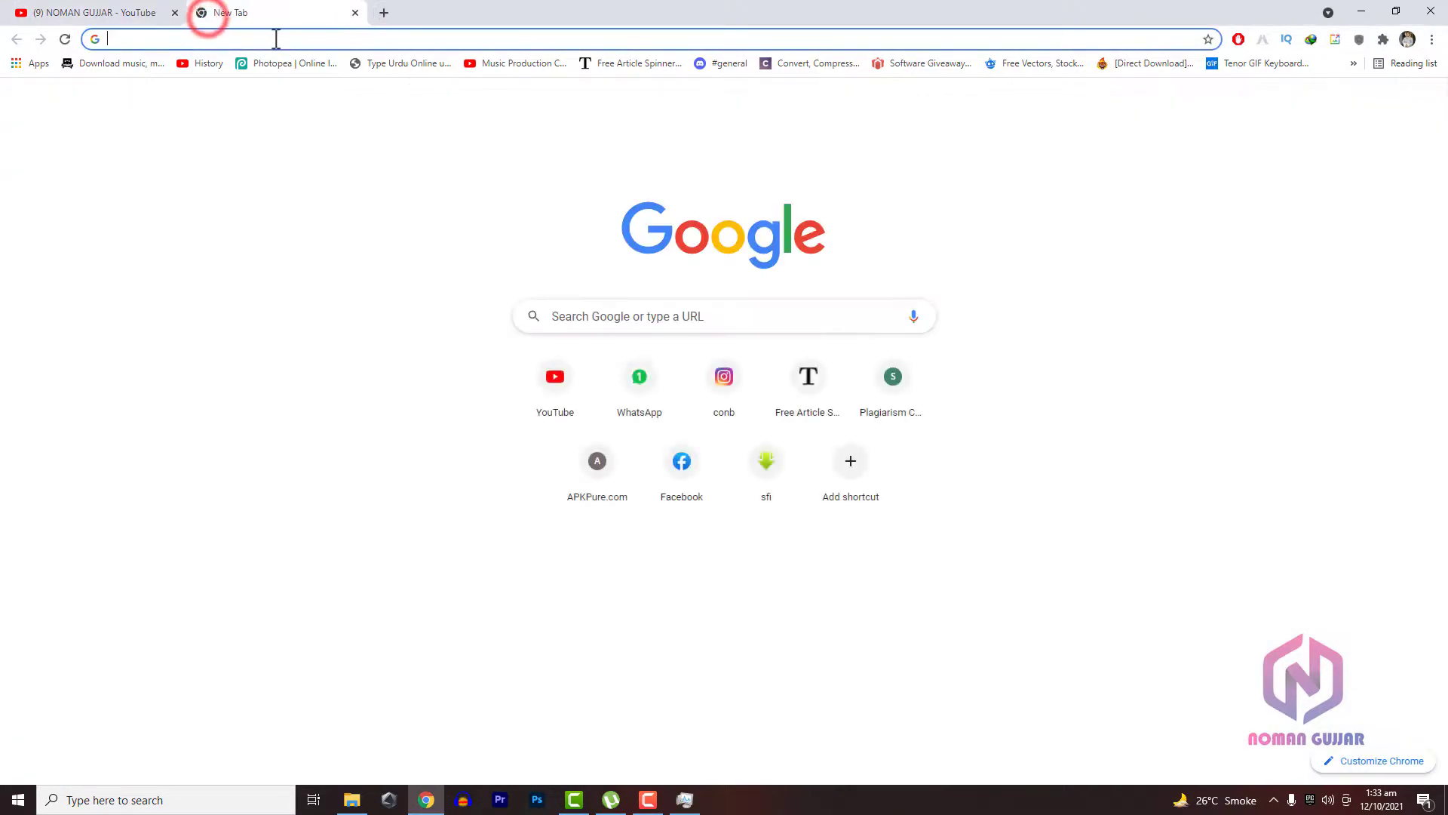
pyautogui.click(276, 38)
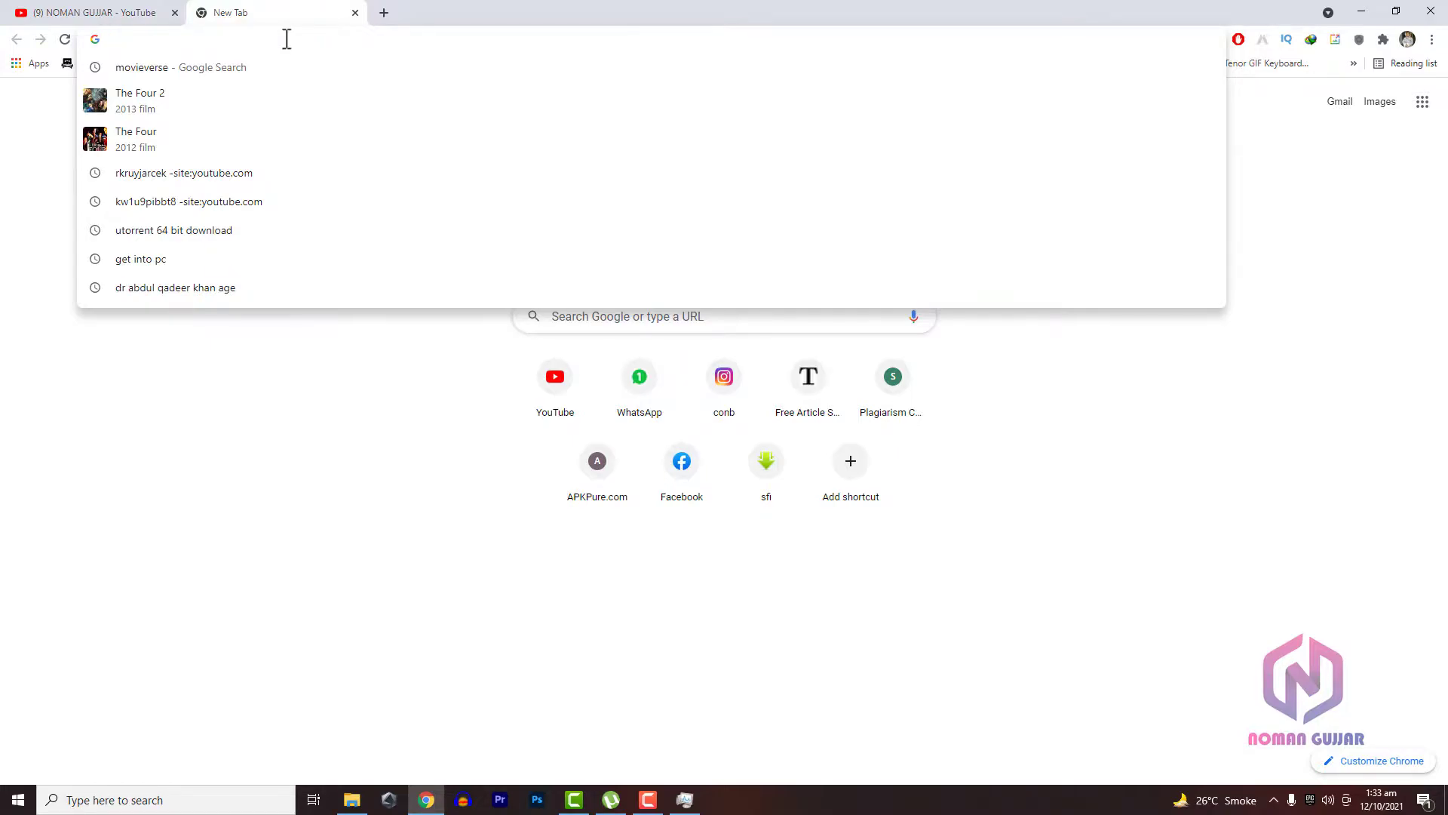
pyautogui.write('https://wj32.org/wp/software/empty-standby-list/')
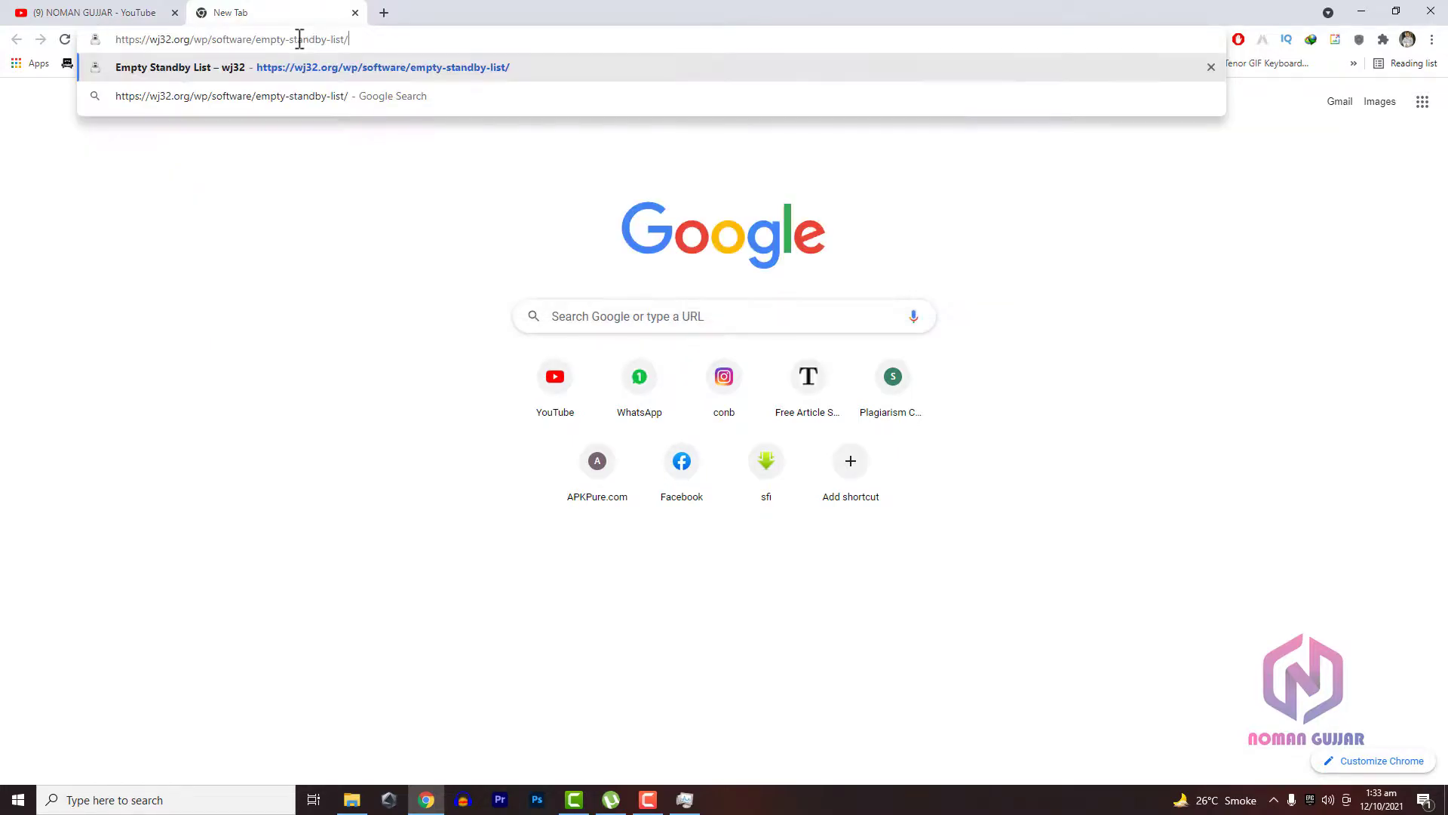
pyautogui.press('Return')
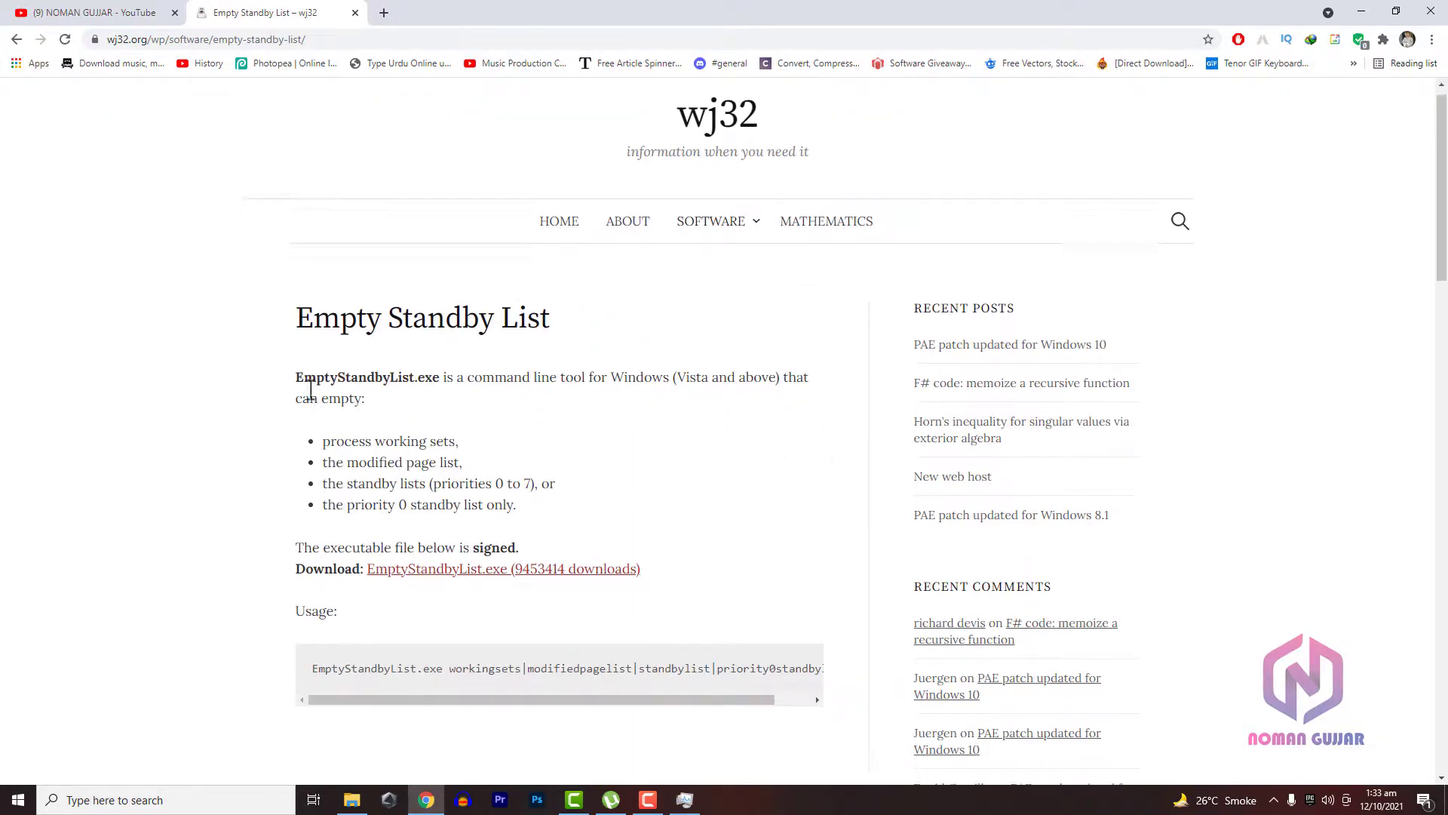
# Download EmptyStandbyList.exe, show the complete download if it already exists, open its containing folder and dismiss the download dialog.
pyautogui.scroll(-1, 404, 540)
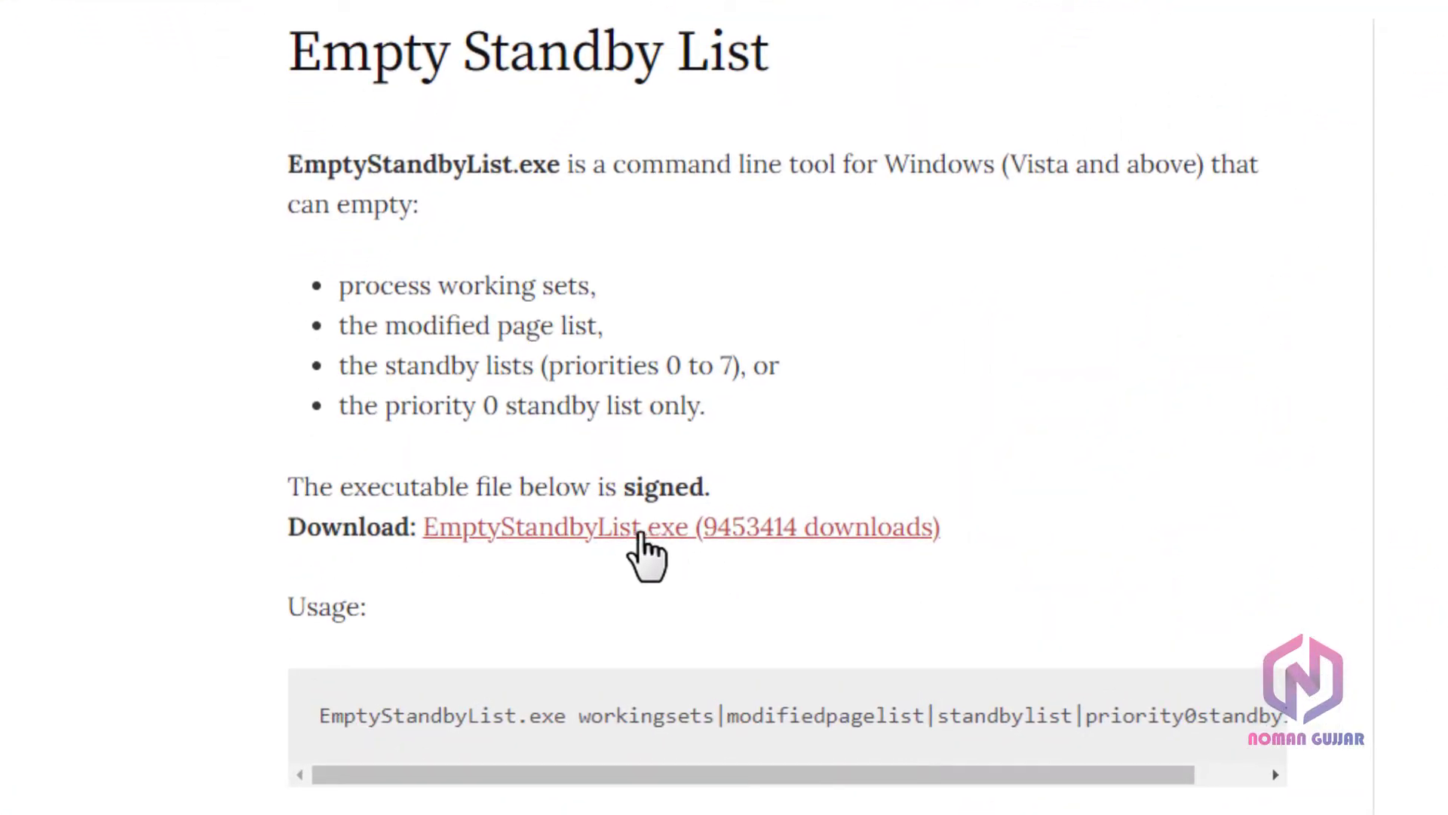
pyautogui.click(590, 527)
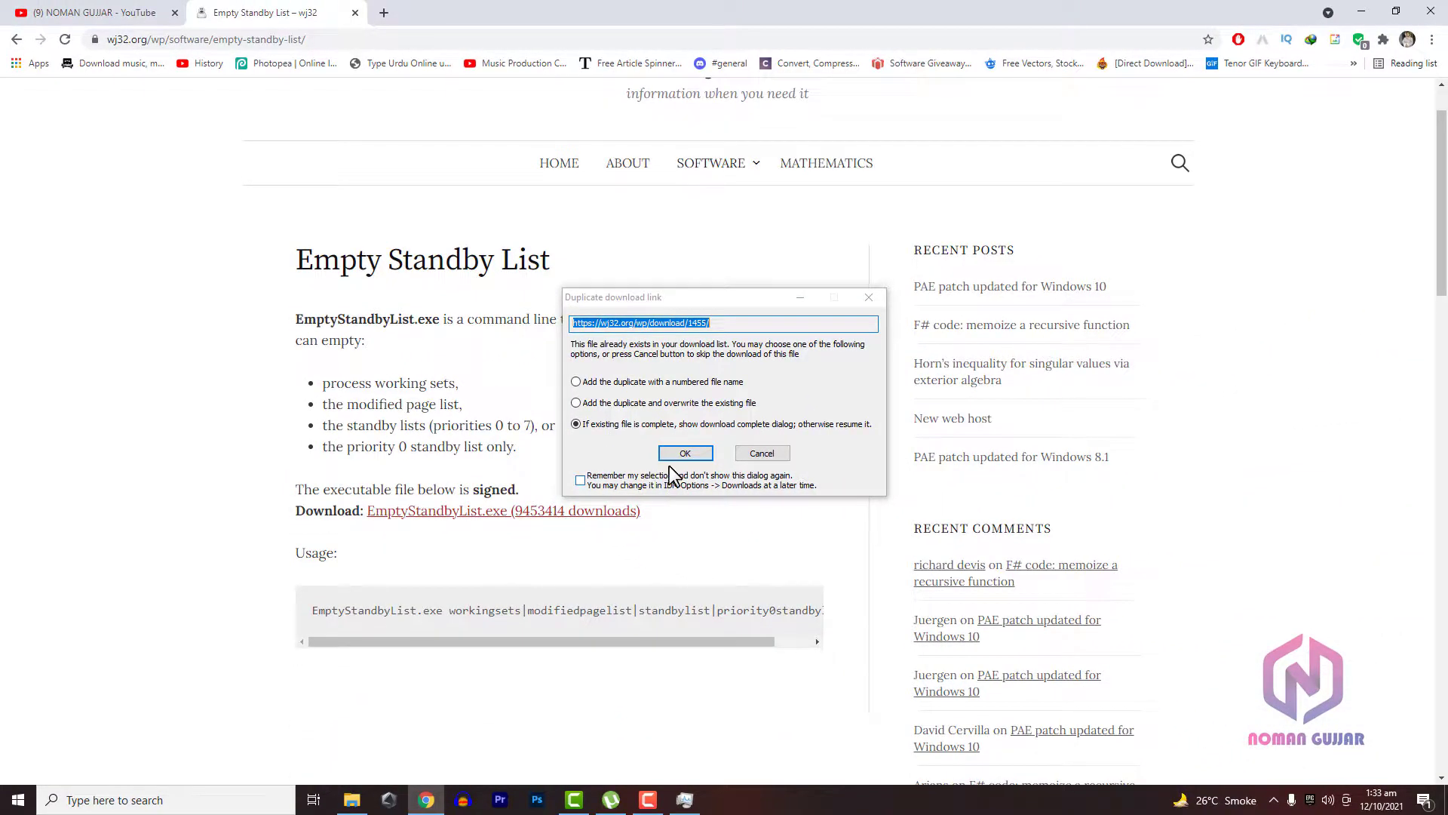
pyautogui.click(685, 453)
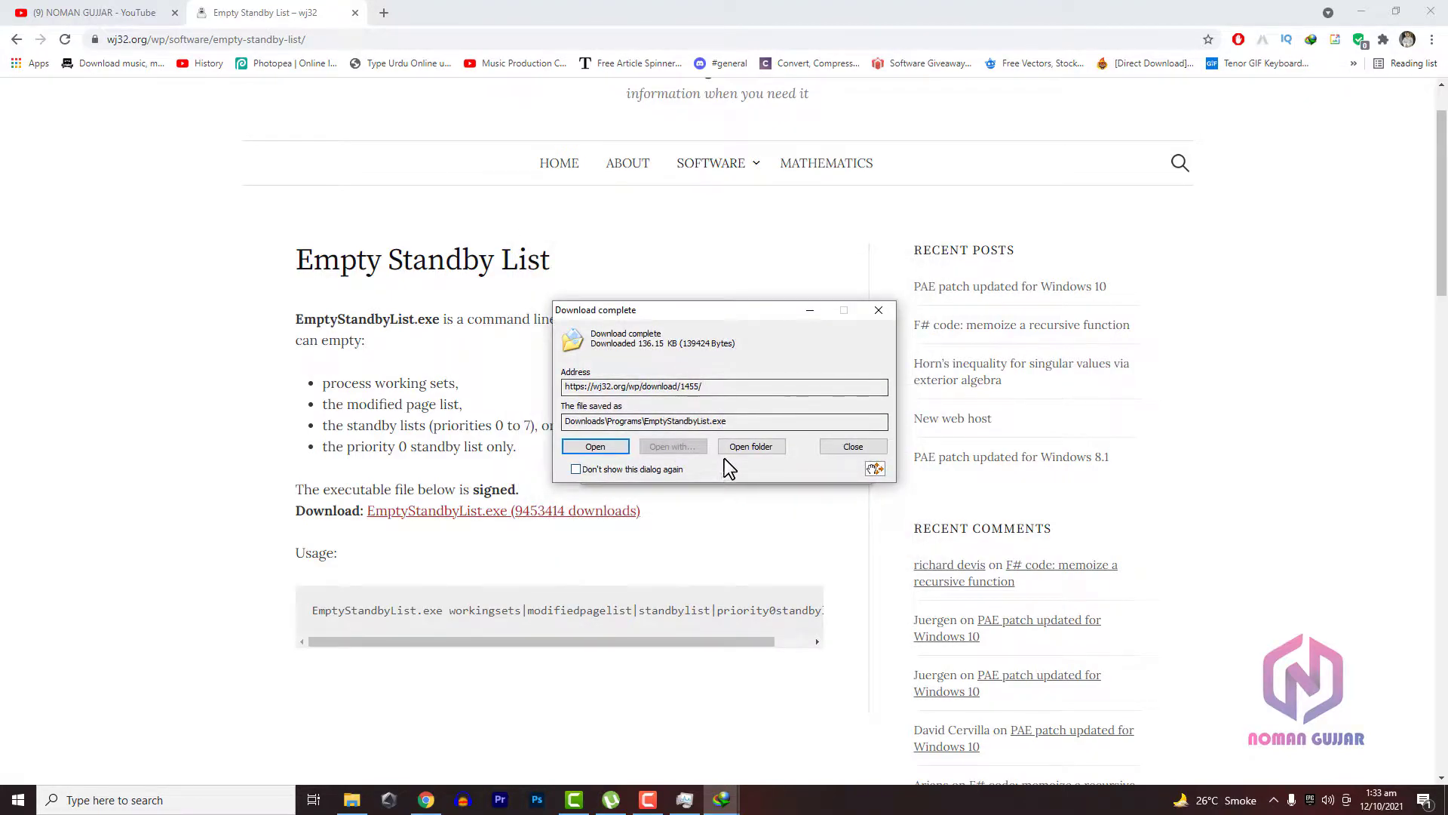
pyautogui.click(740, 445)
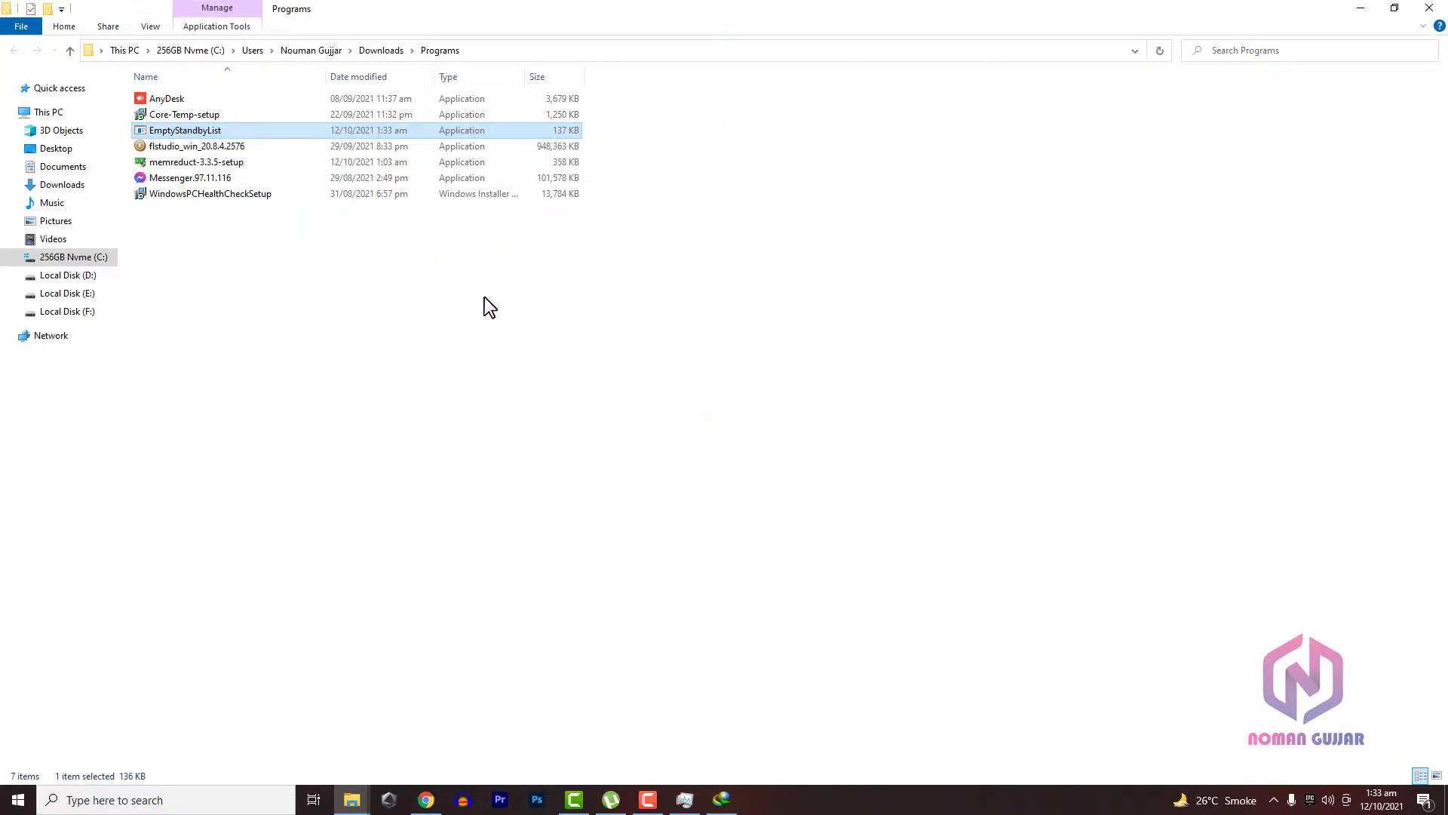
pyautogui.click(728, 801)
pyautogui.click(831, 473)
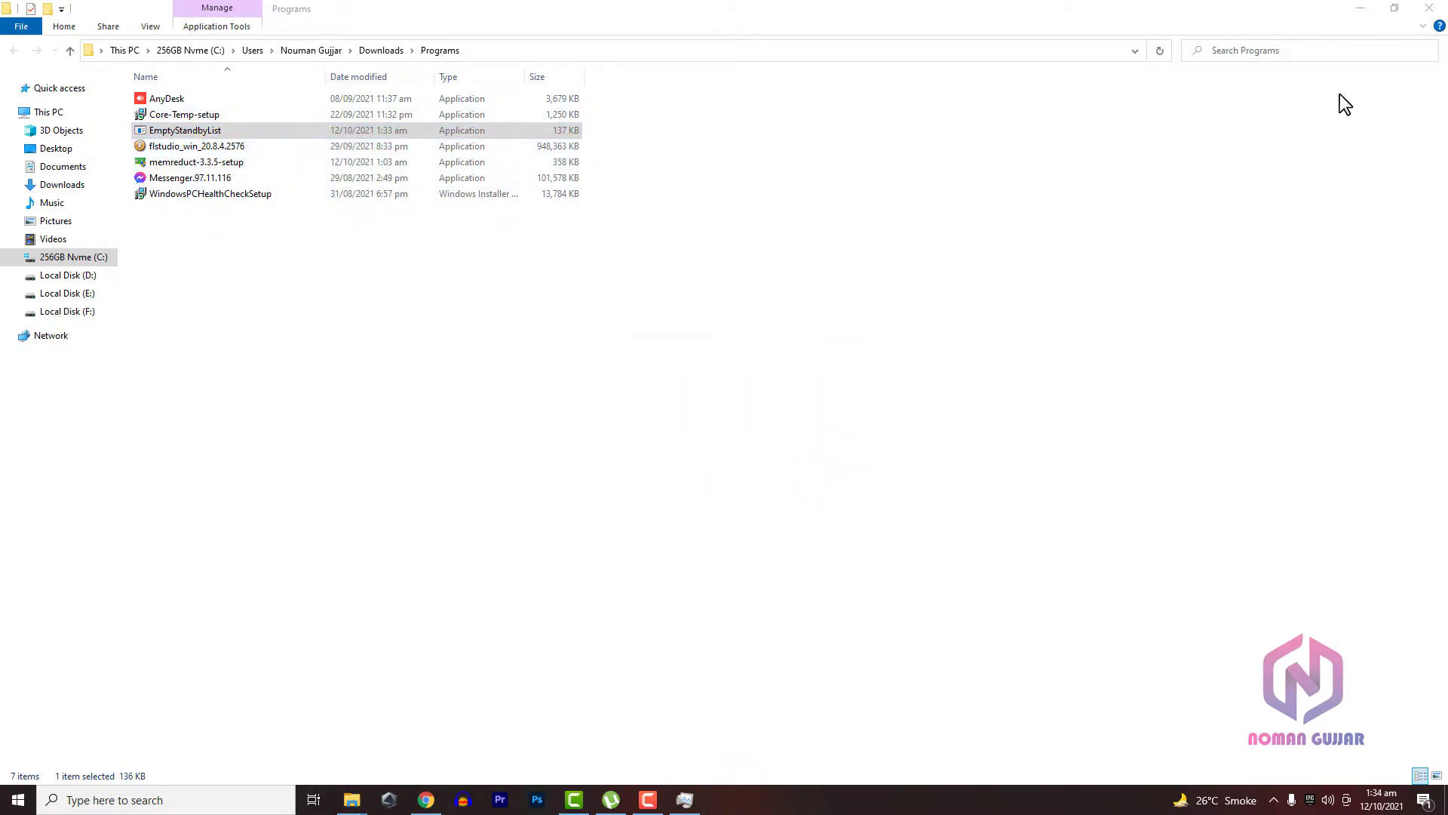
# Minimize the open windows to reach the desktop, and find and launch Task Scheduler.
pyautogui.click(1364, 9)
pyautogui.click(1362, 10)
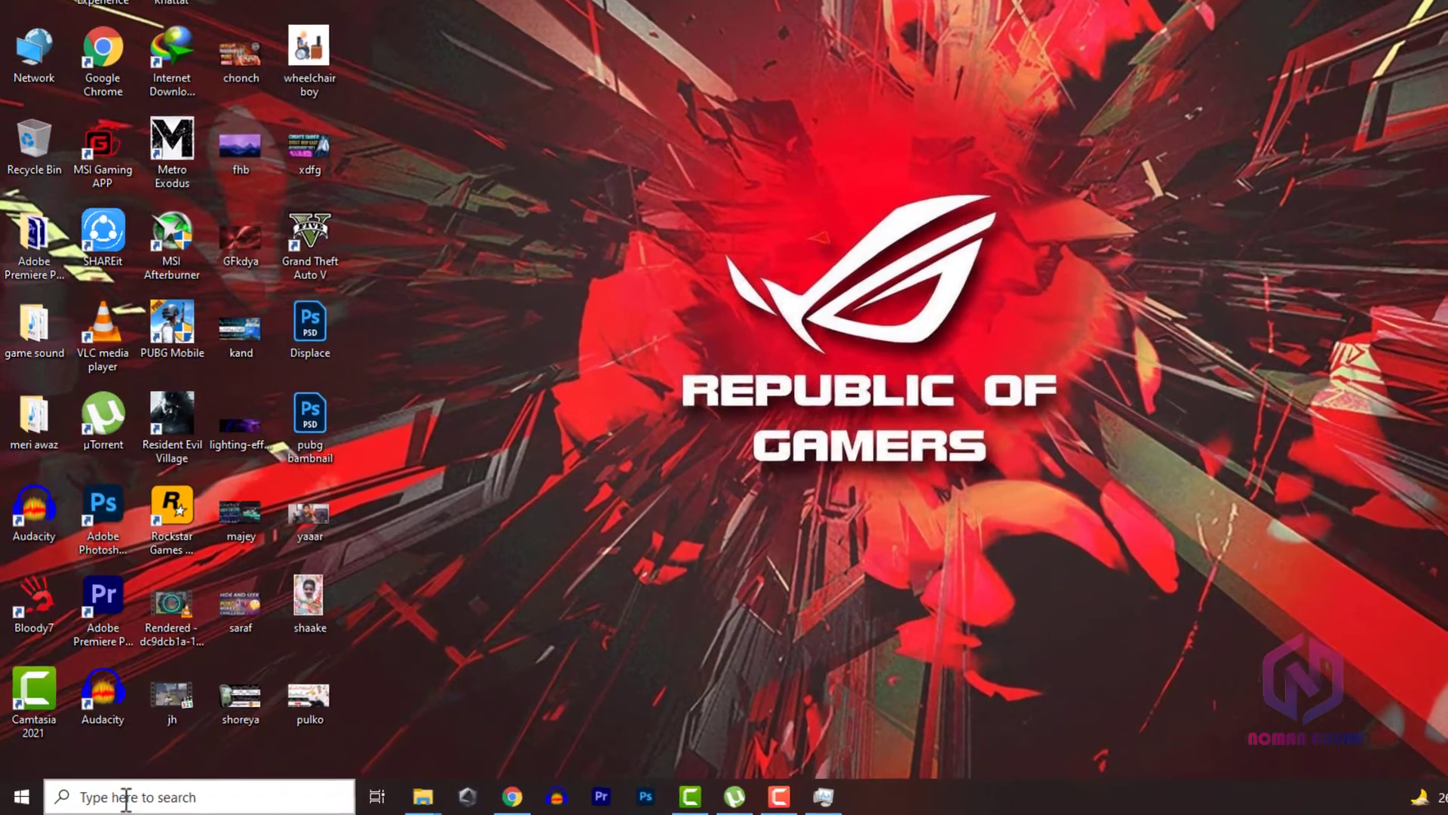
pyautogui.click(126, 798)
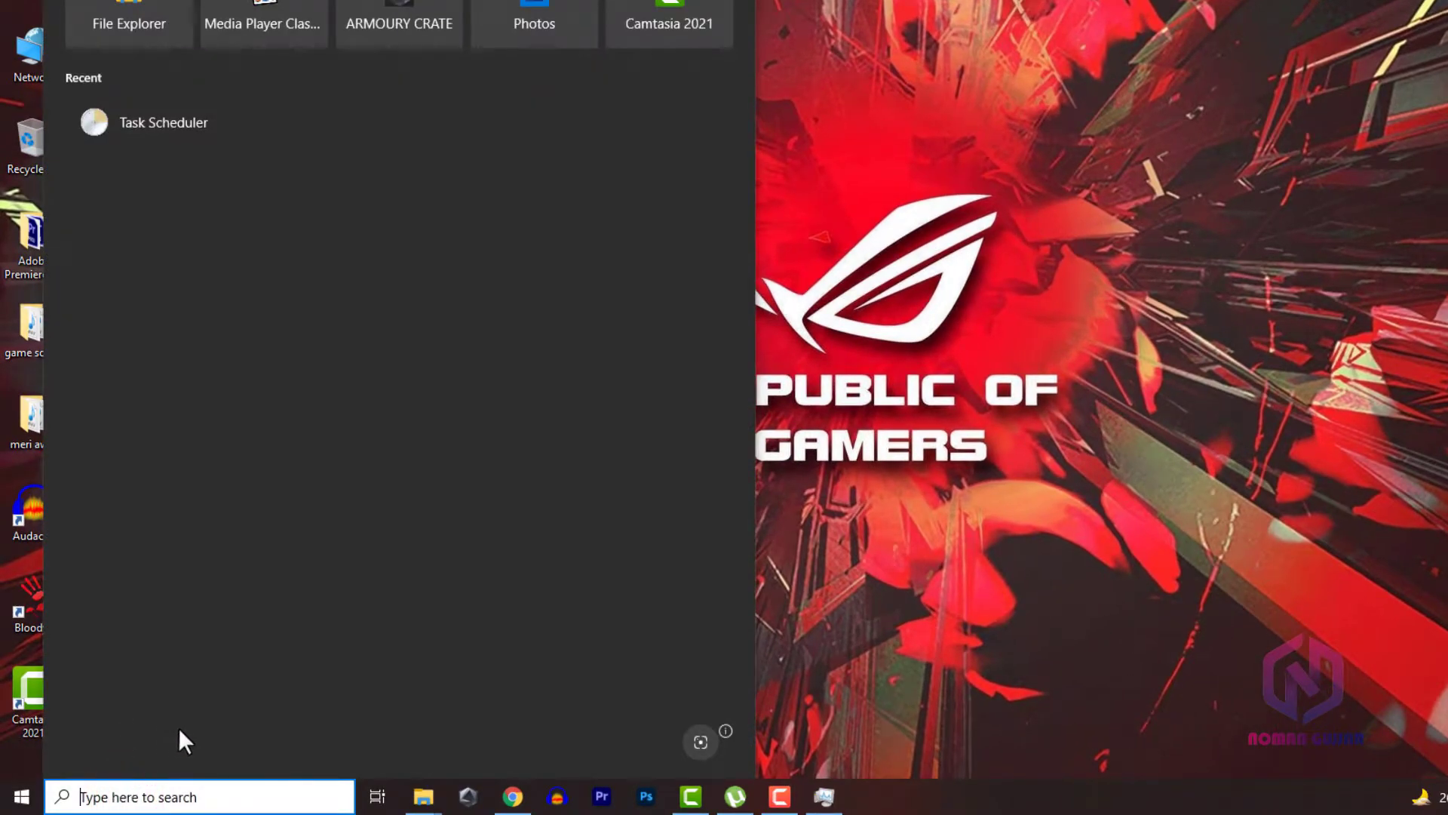
pyautogui.write('ra')
pyautogui.press('BackSpace')
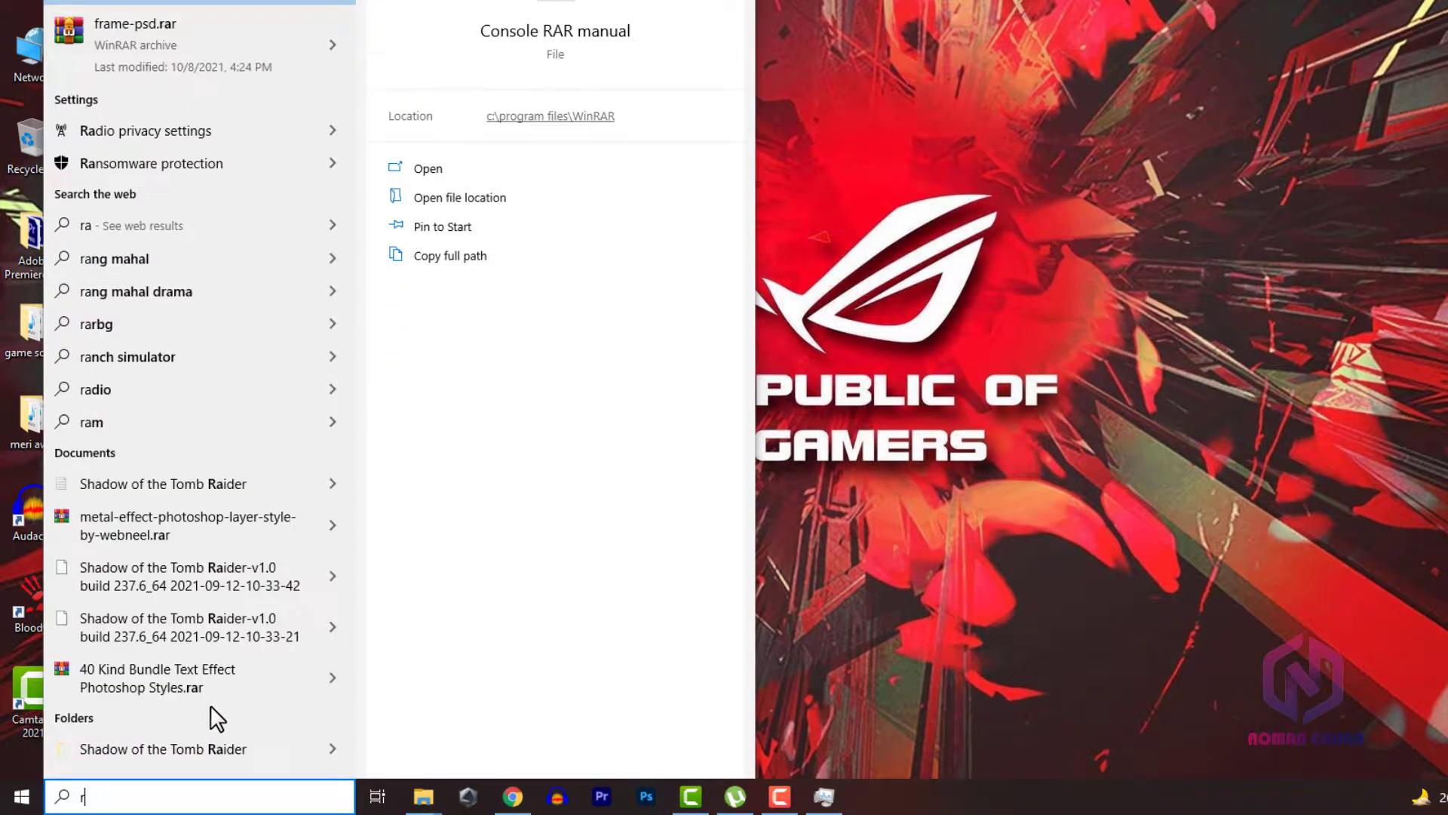
pyautogui.press('BackSpace')
pyautogui.write('tas')
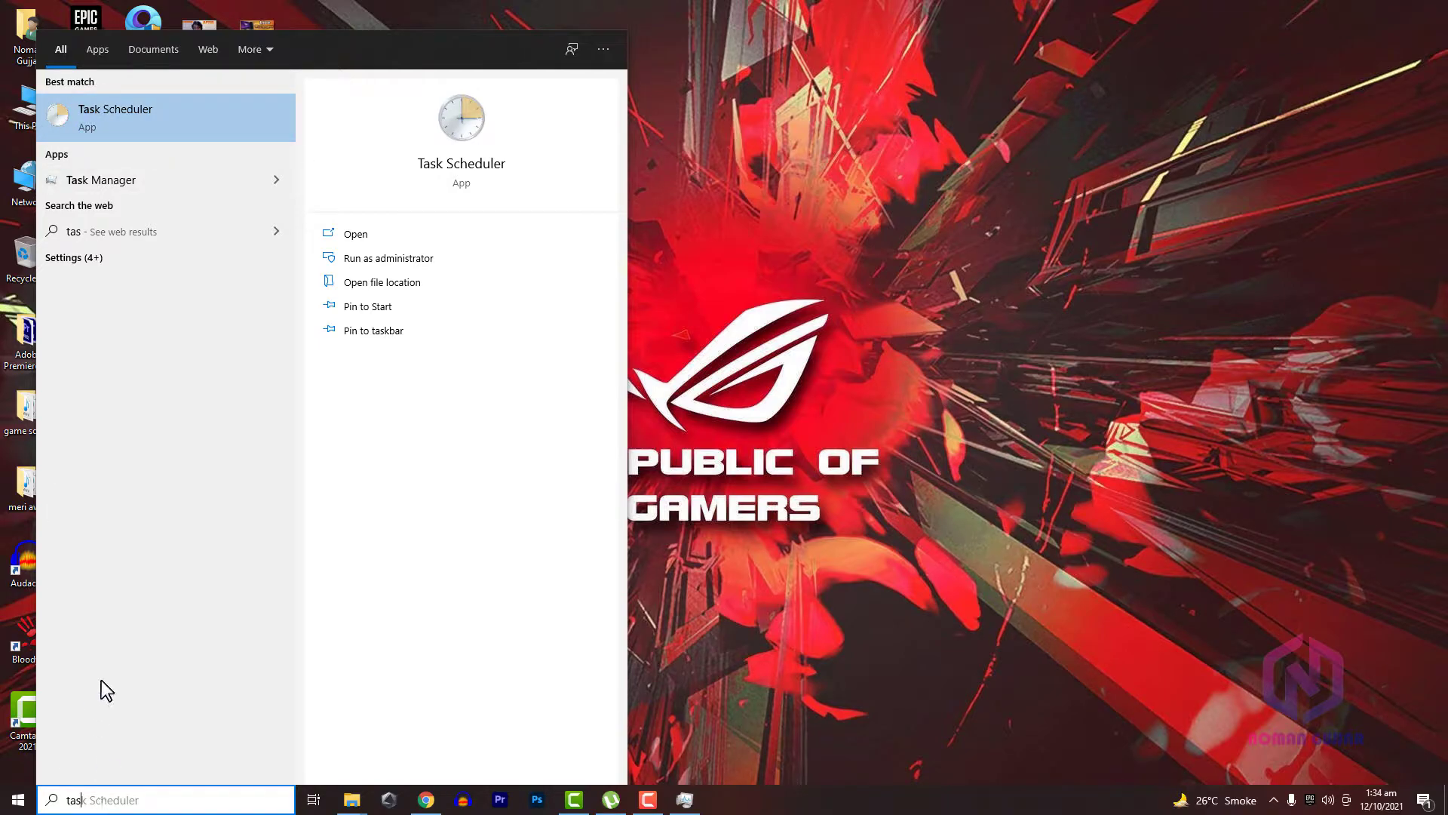
pyautogui.click(120, 111)
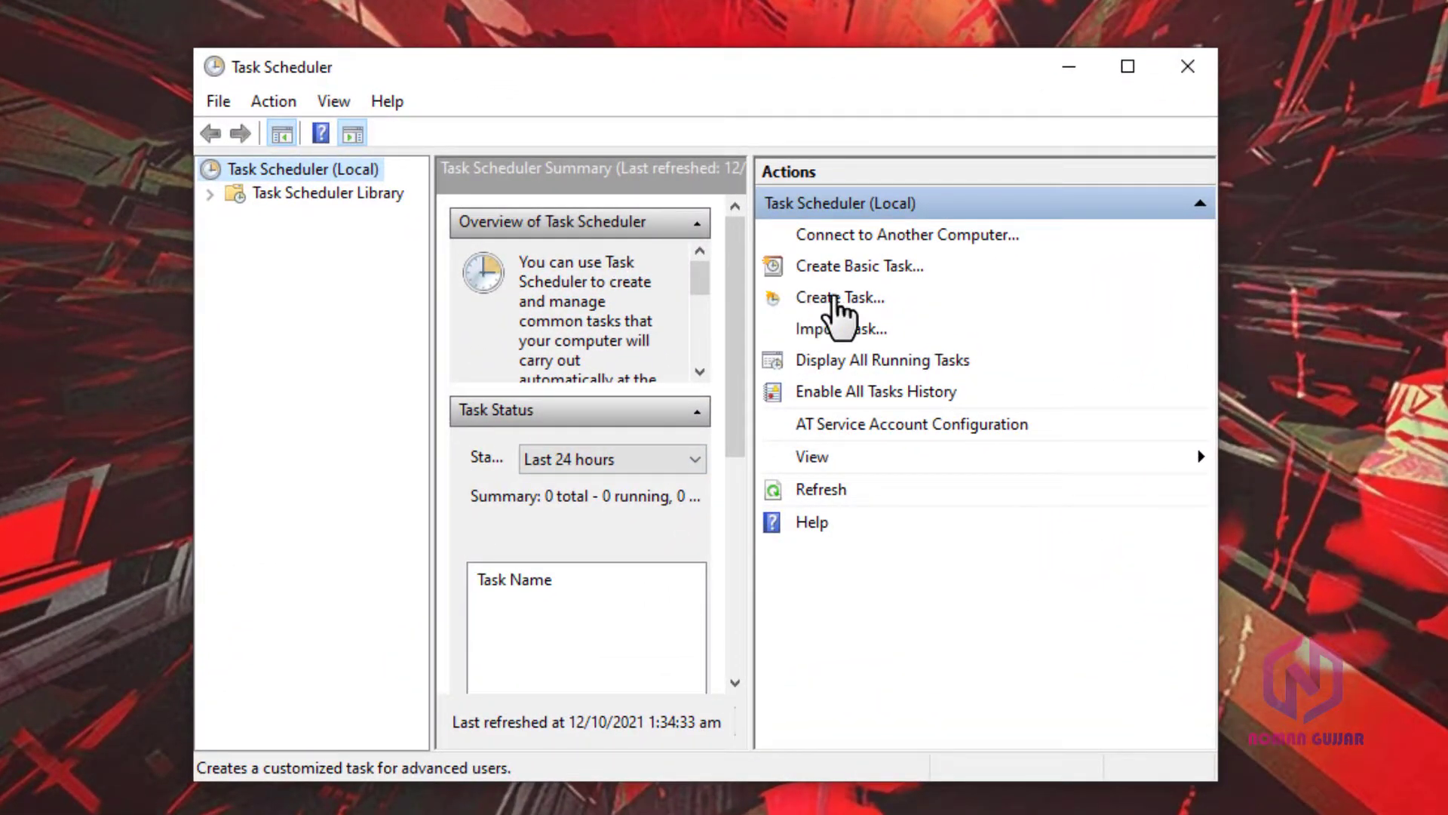
# Start creating a new task and set the account it runs under to SYSTEM, picked from the list of found users and groups.
pyautogui.click(835, 298)
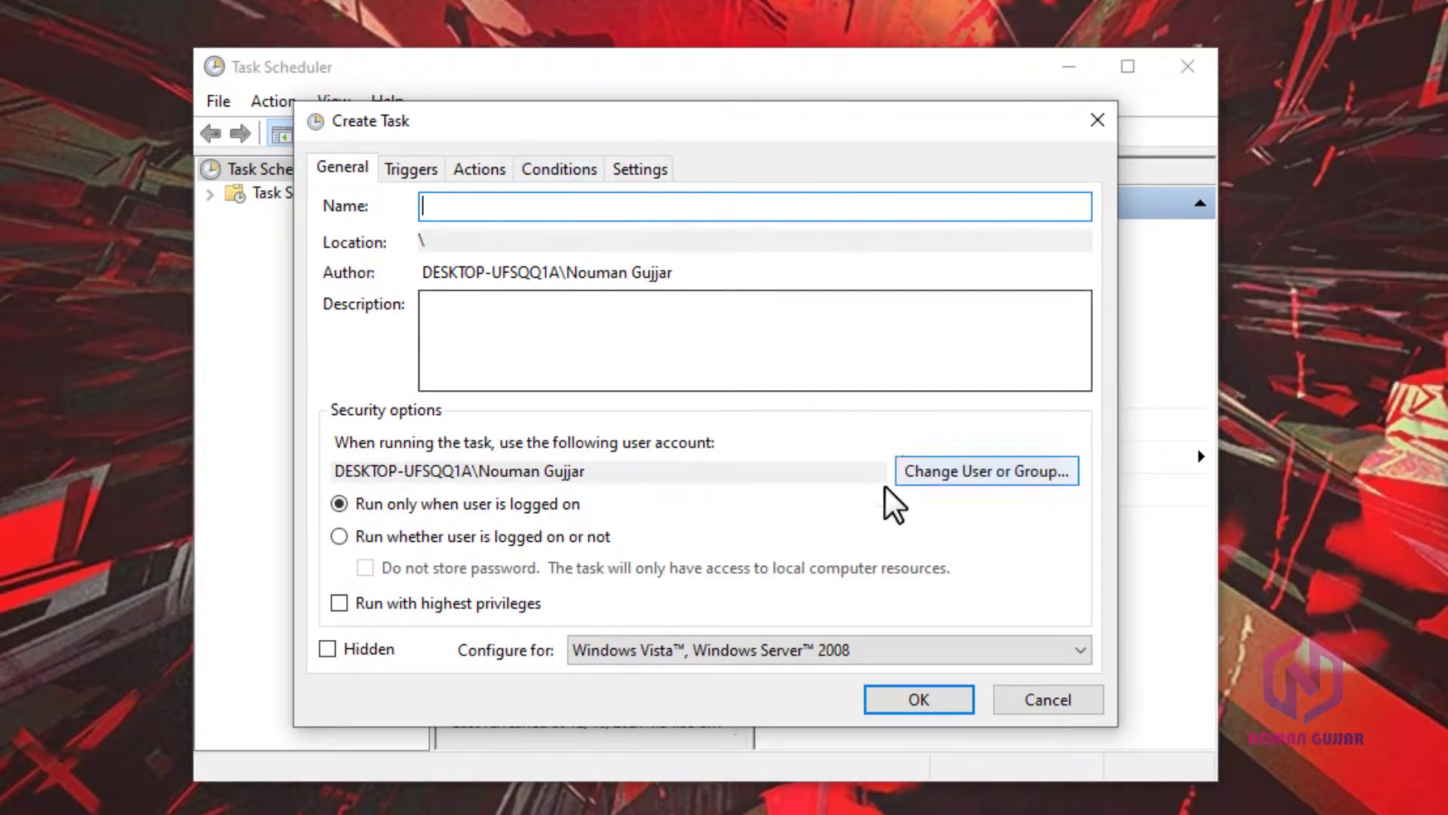
pyautogui.click(1013, 477)
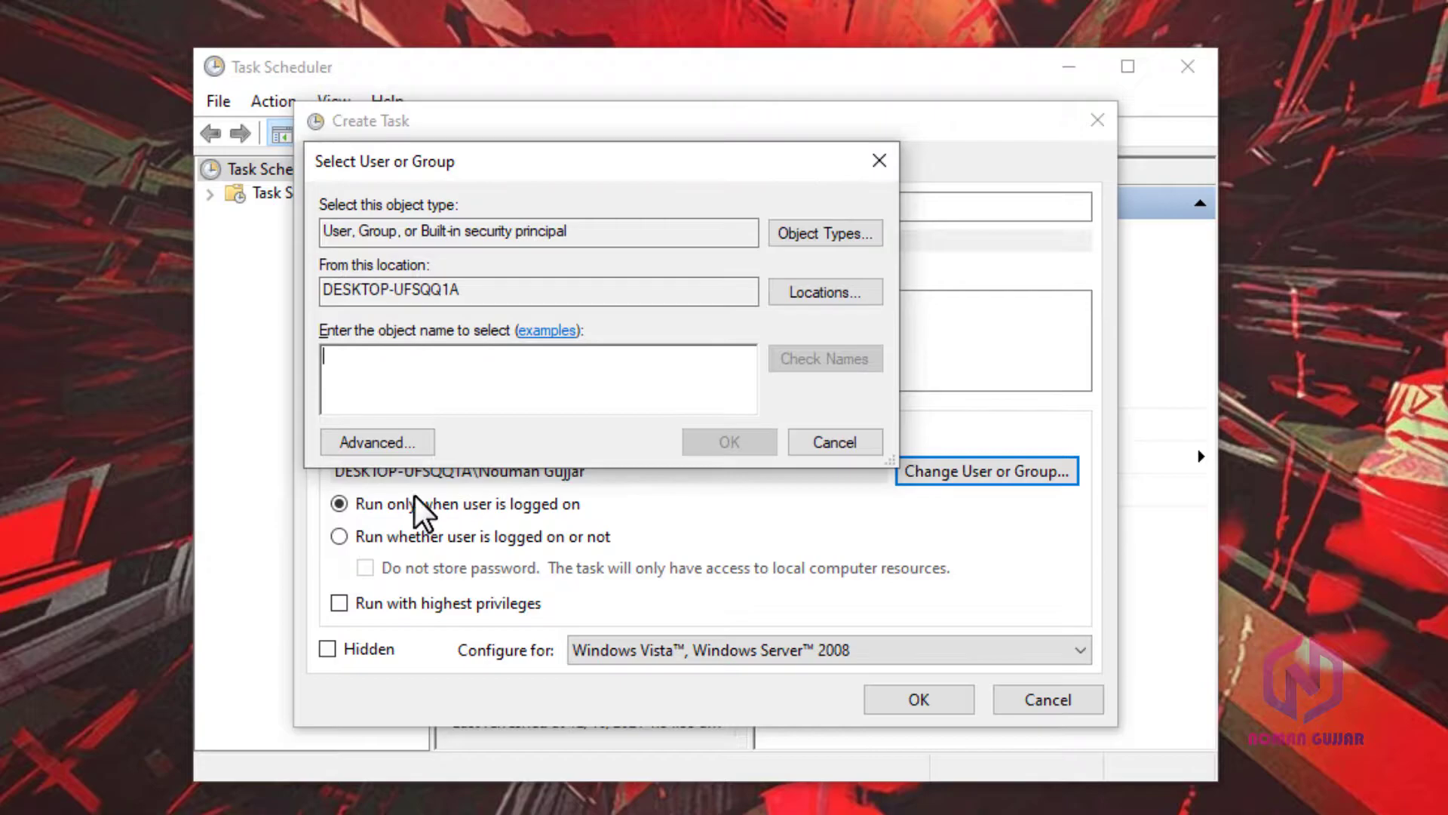
pyautogui.click(399, 445)
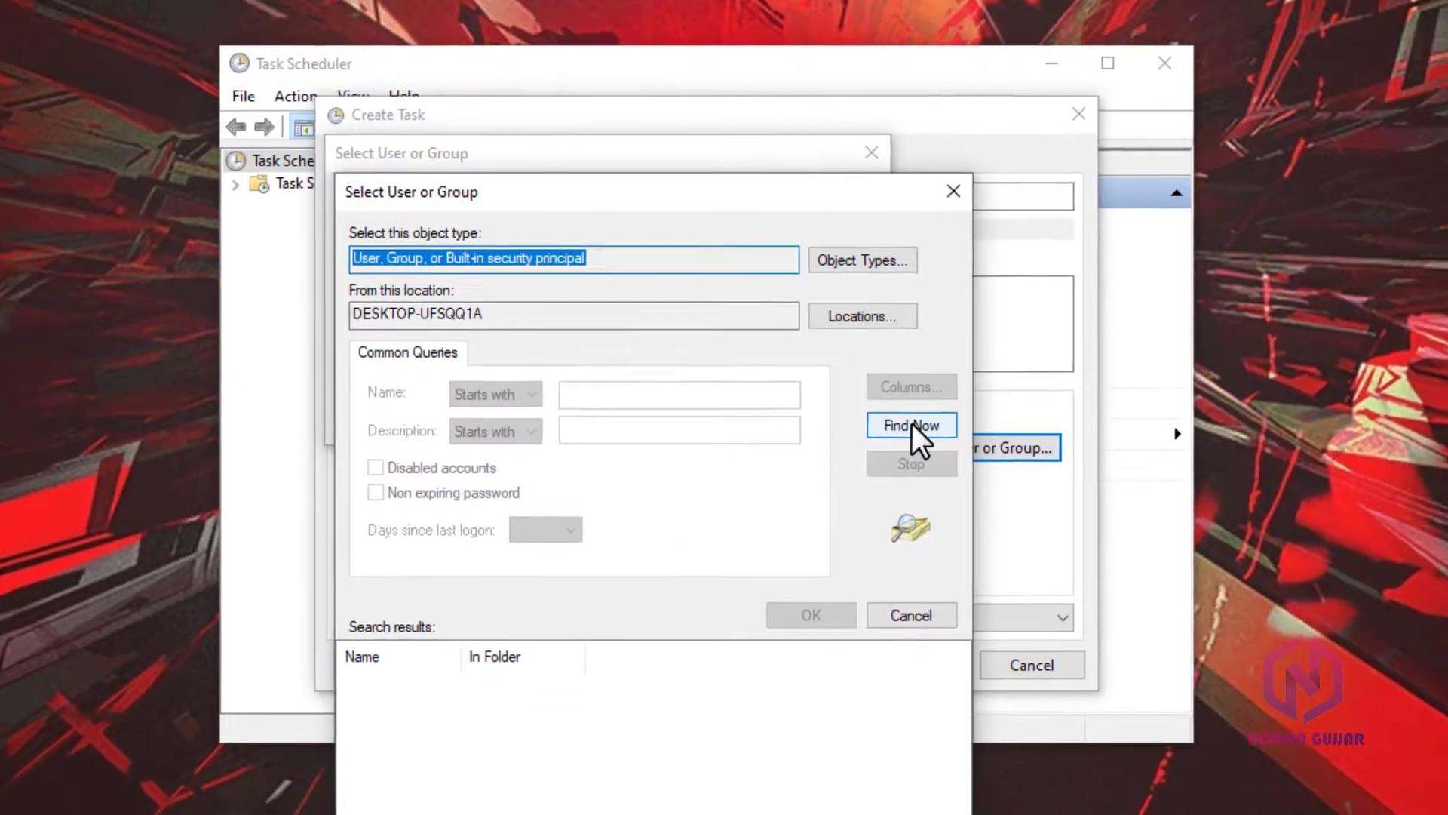
pyautogui.click(921, 448)
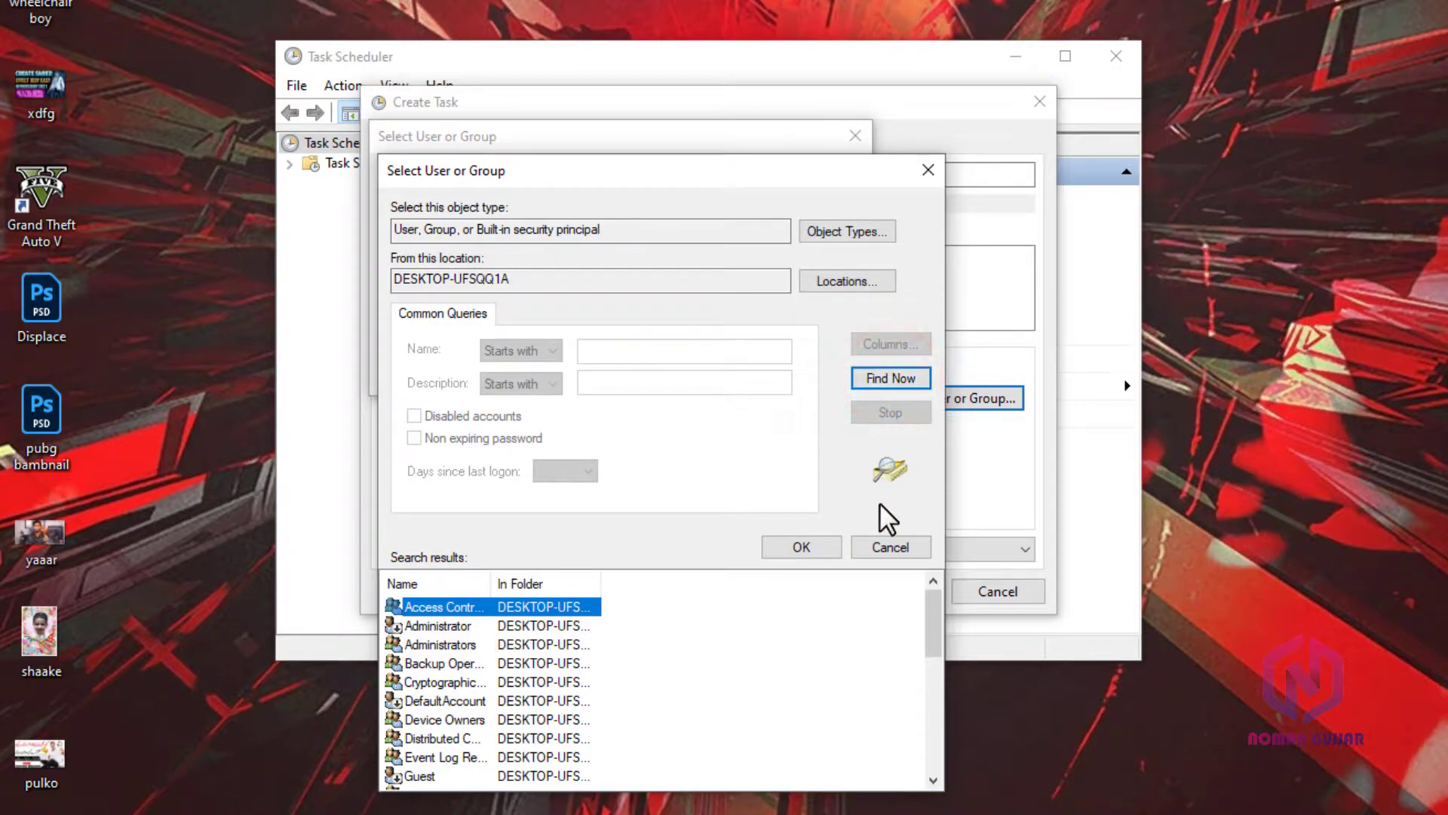
pyautogui.scroll(-4, 523, 681)
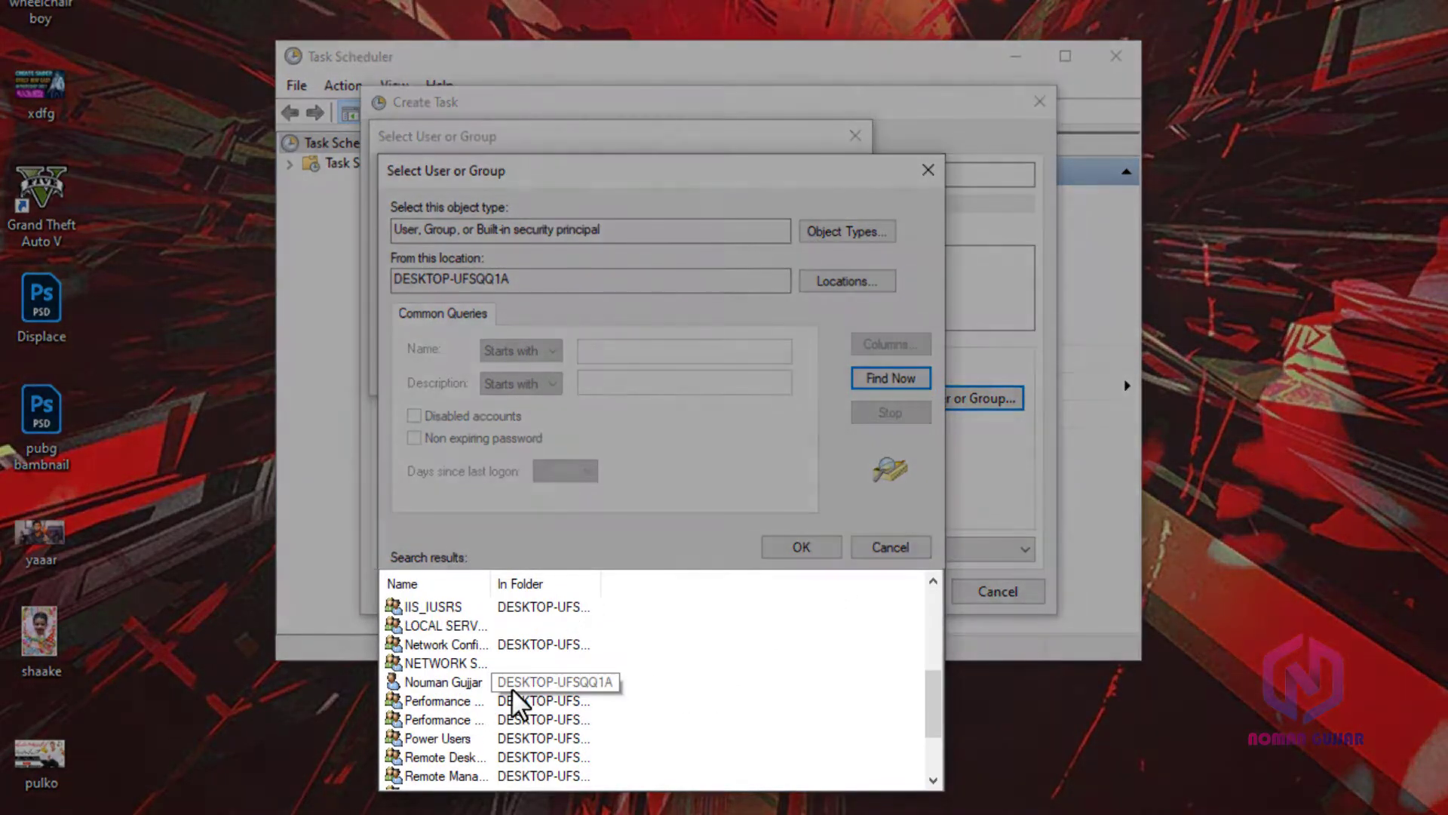
pyautogui.scroll(3, 510, 688)
pyautogui.scroll(1, 509, 688)
pyautogui.scroll(-1, 590, 705)
pyautogui.scroll(3, 558, 694)
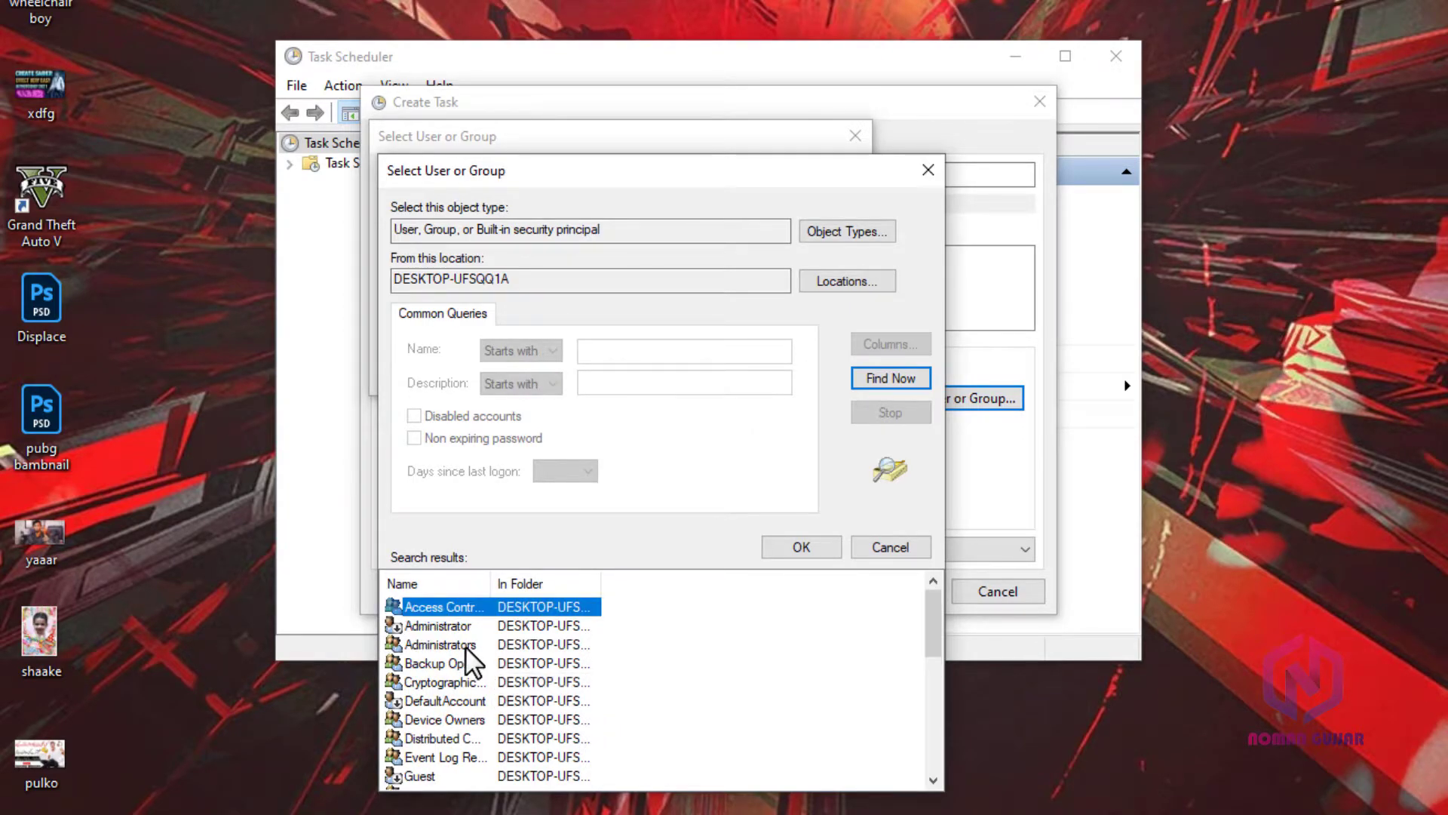
pyautogui.scroll(-3, 504, 664)
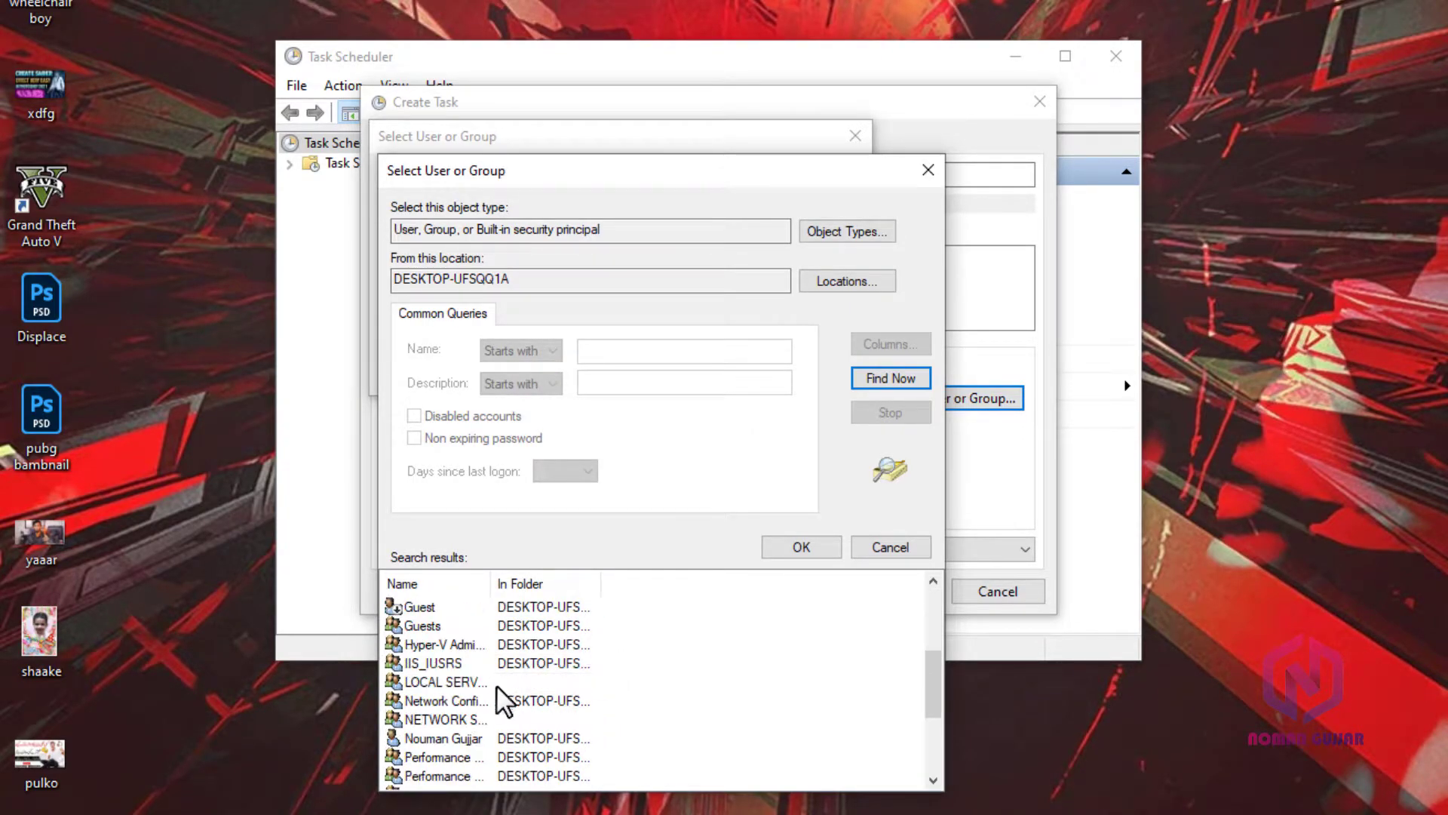
pyautogui.scroll(-1, 496, 690)
pyautogui.scroll(-2, 482, 696)
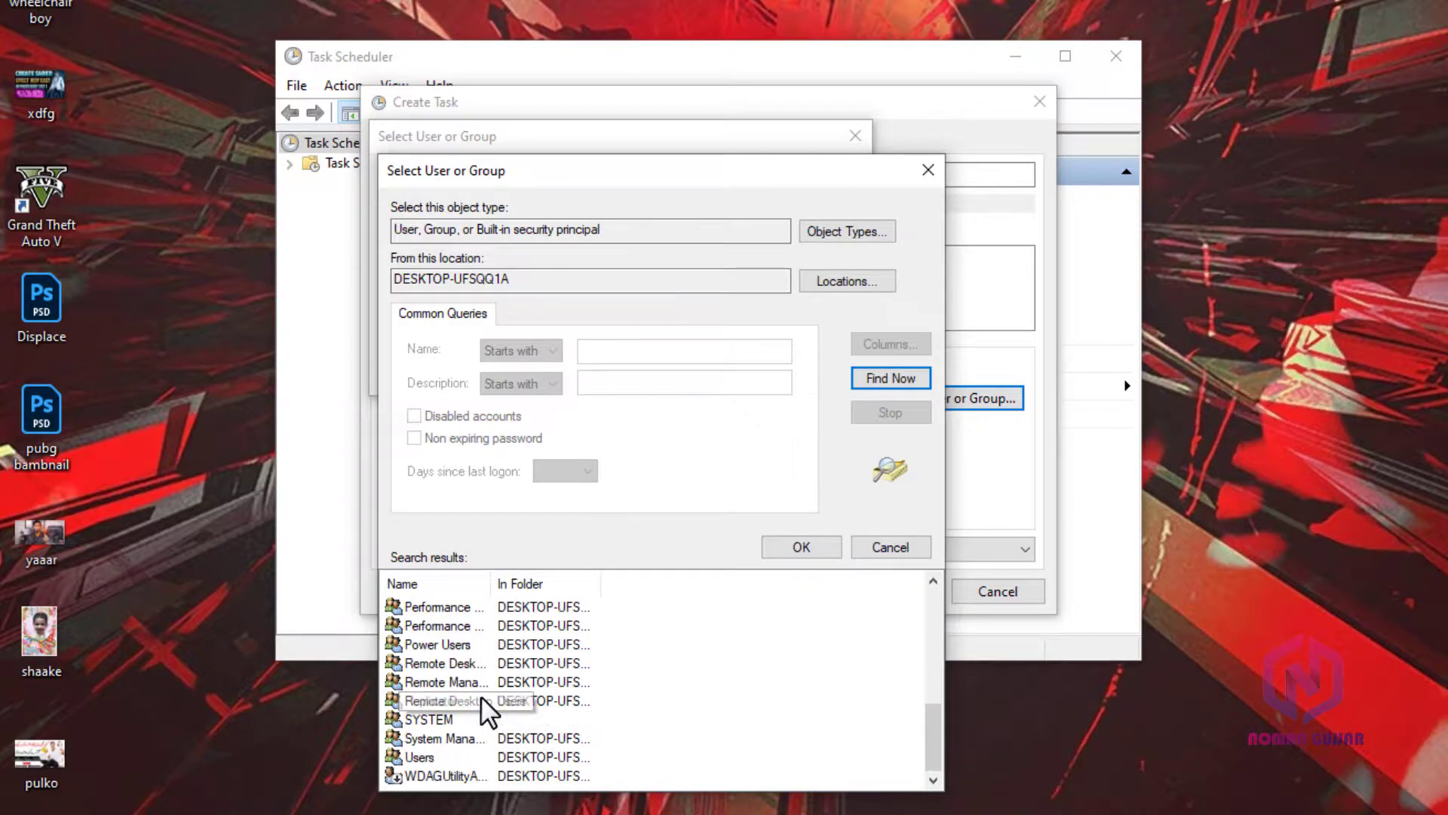
pyautogui.click(411, 719)
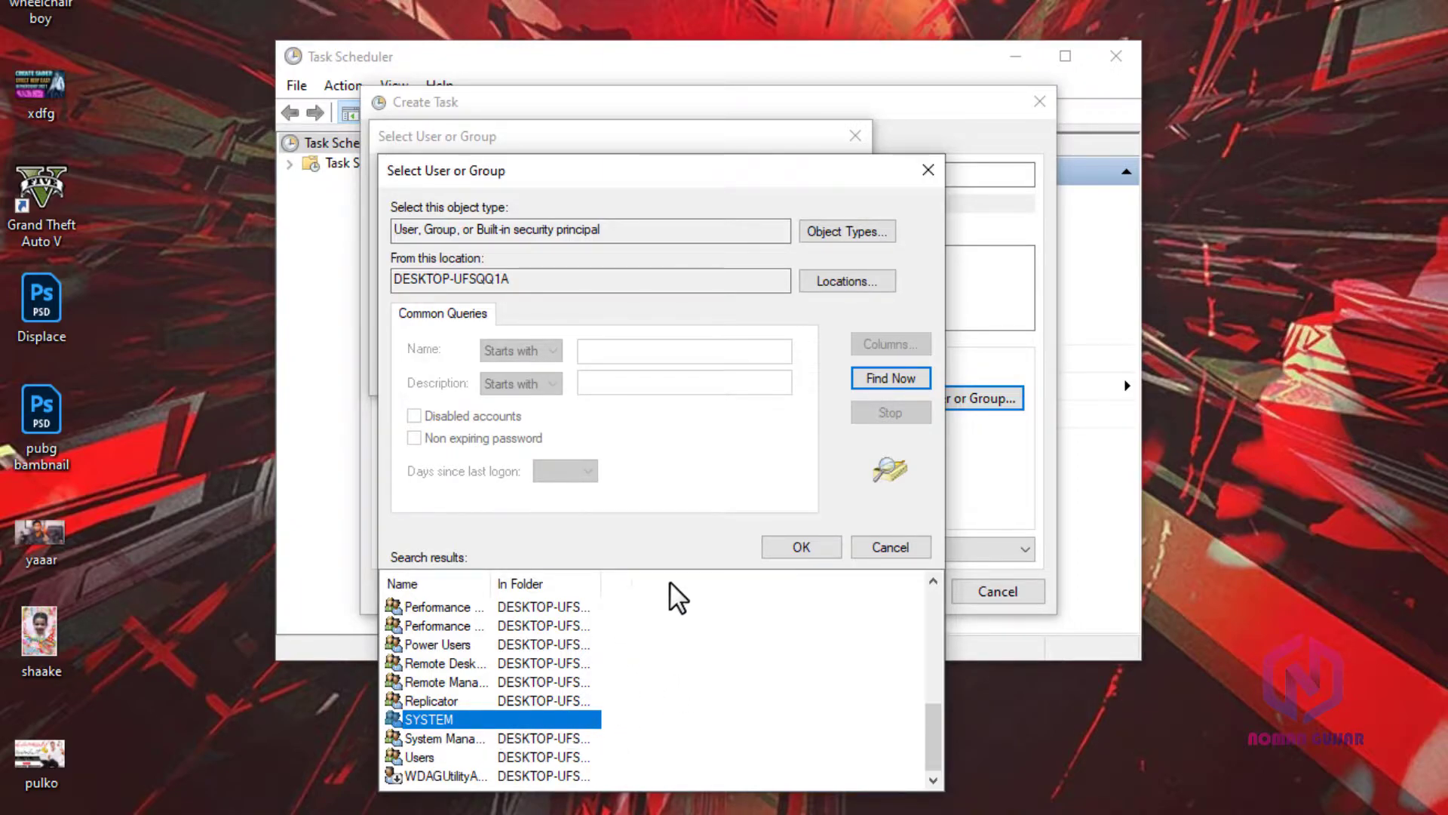
pyautogui.click(798, 546)
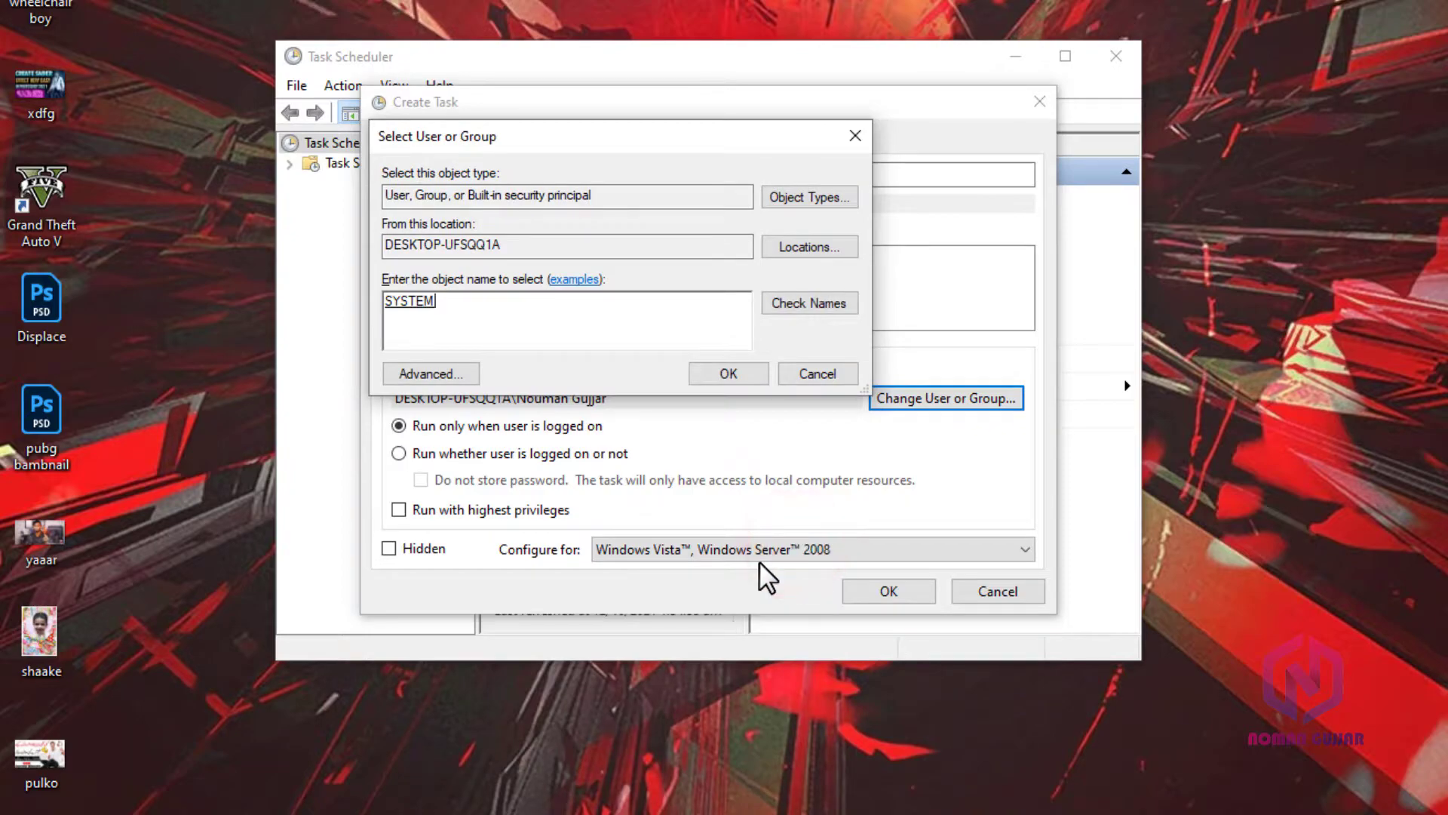
pyautogui.click(713, 374)
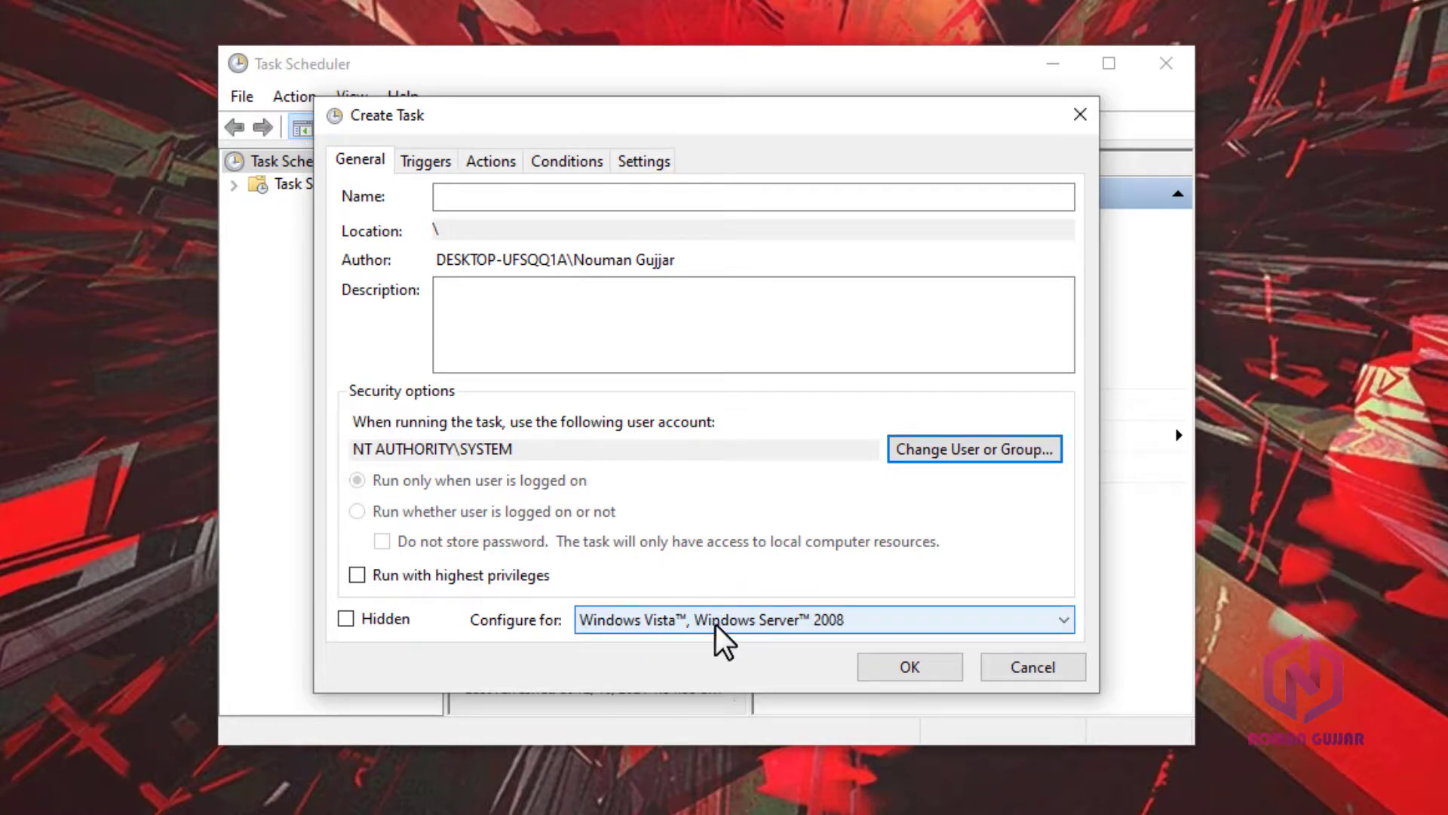
# Configure the new task for Windows 10 and have it run with highest privileges.
pyautogui.click(667, 617)
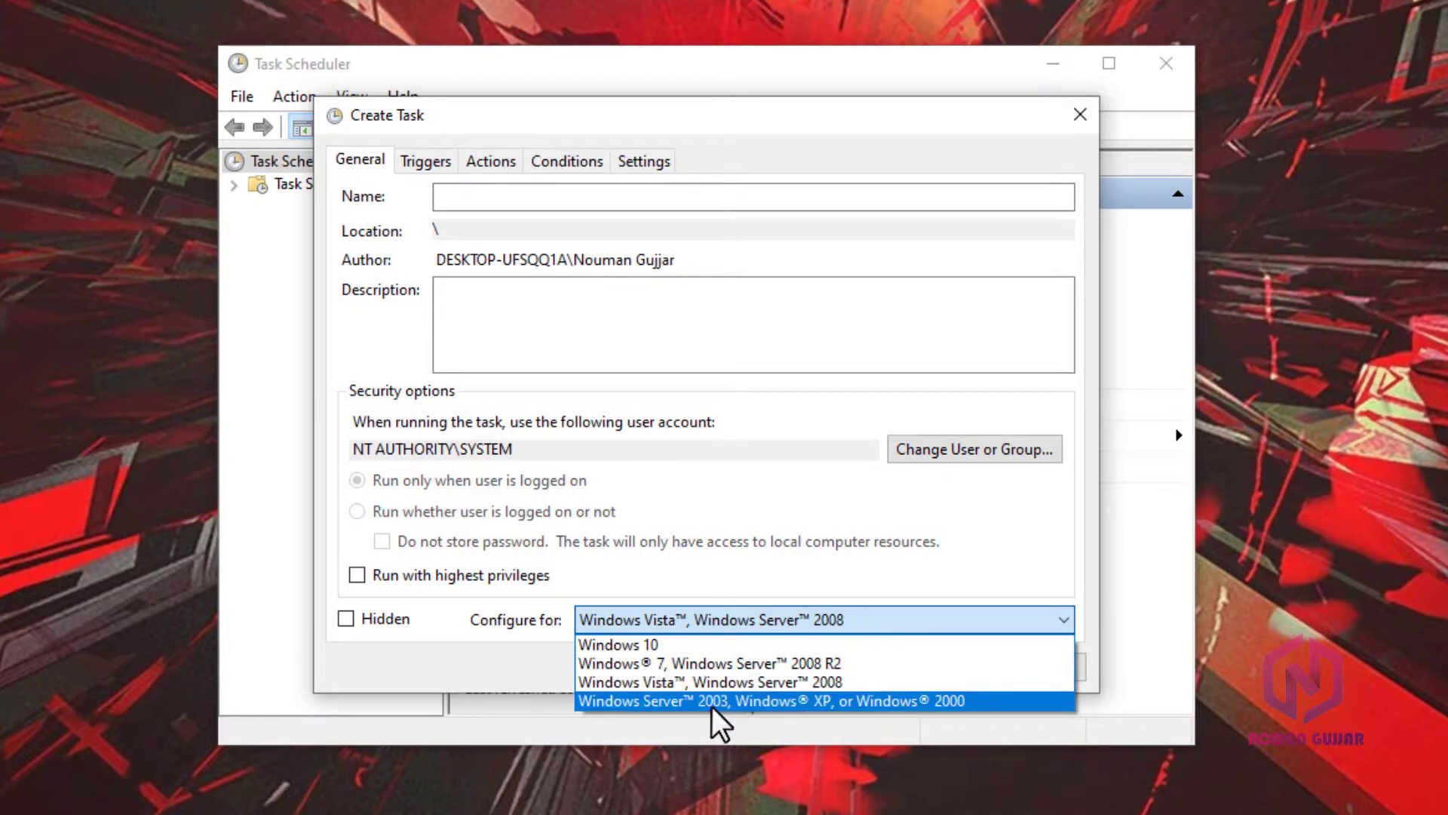
pyautogui.click(630, 651)
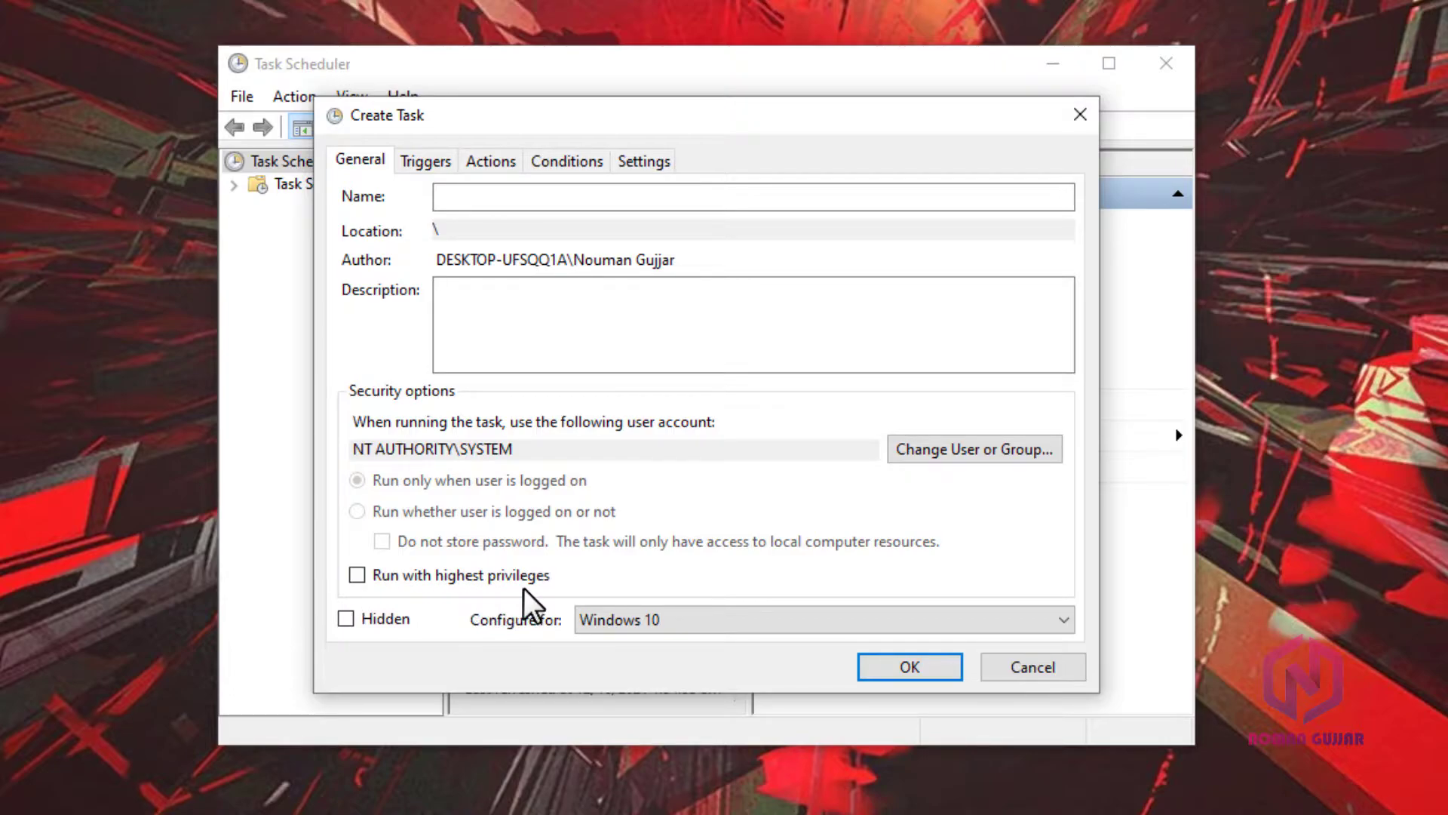
pyautogui.click(385, 577)
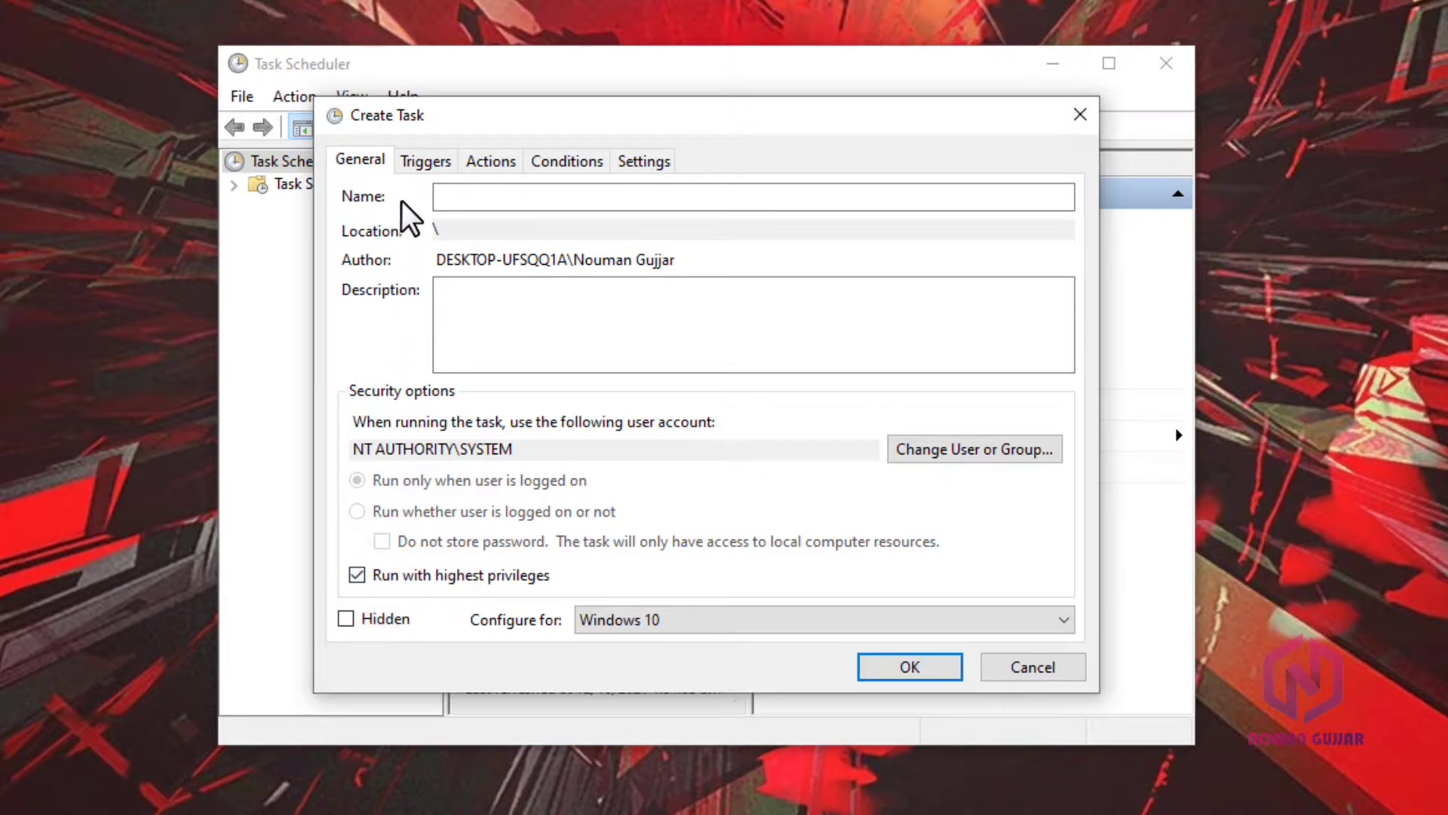
# Add a one-time scheduled trigger that repeats the task every 5 minutes for an indefinite duration.
pyautogui.click(422, 161)
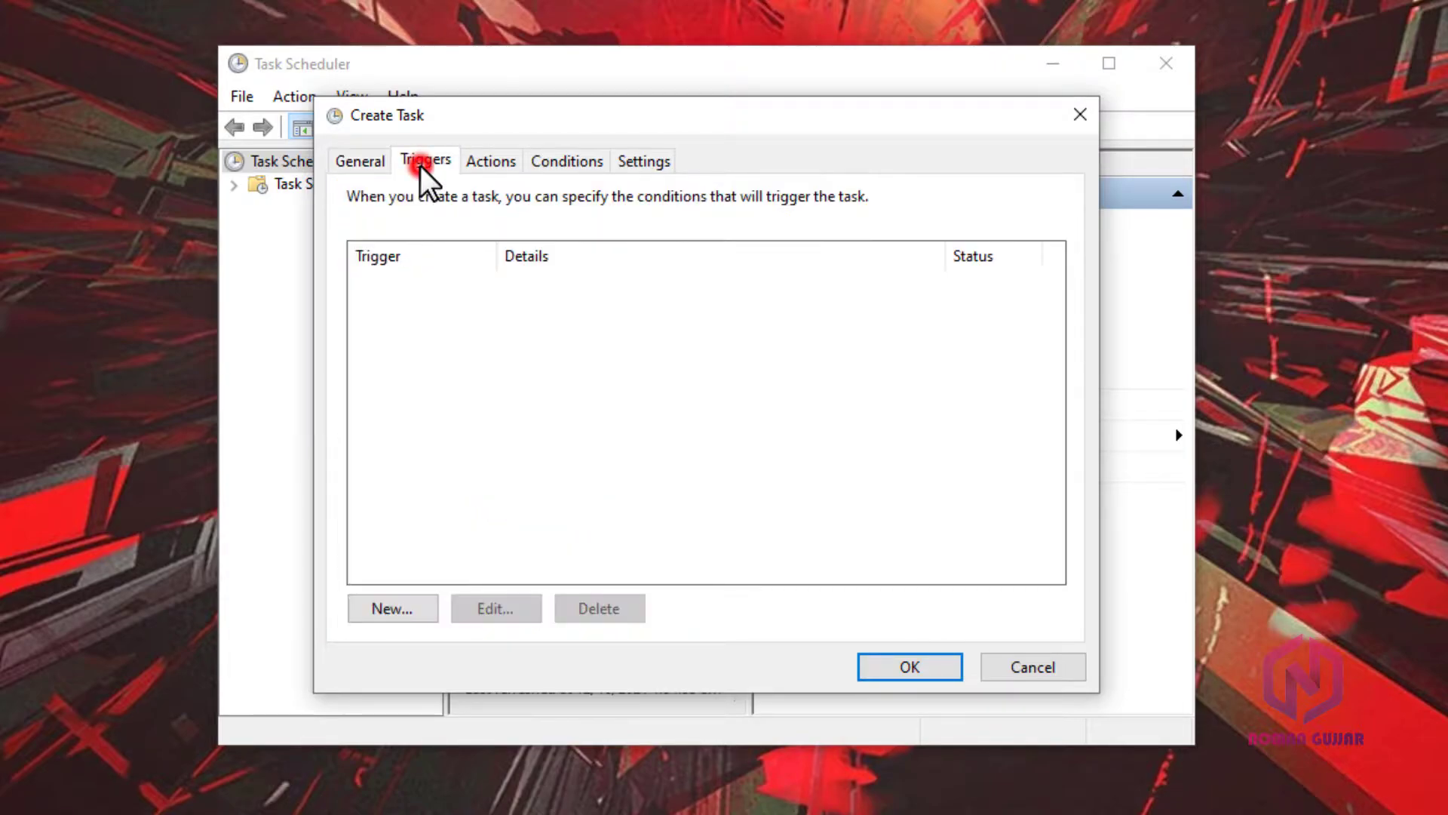
pyautogui.click(417, 612)
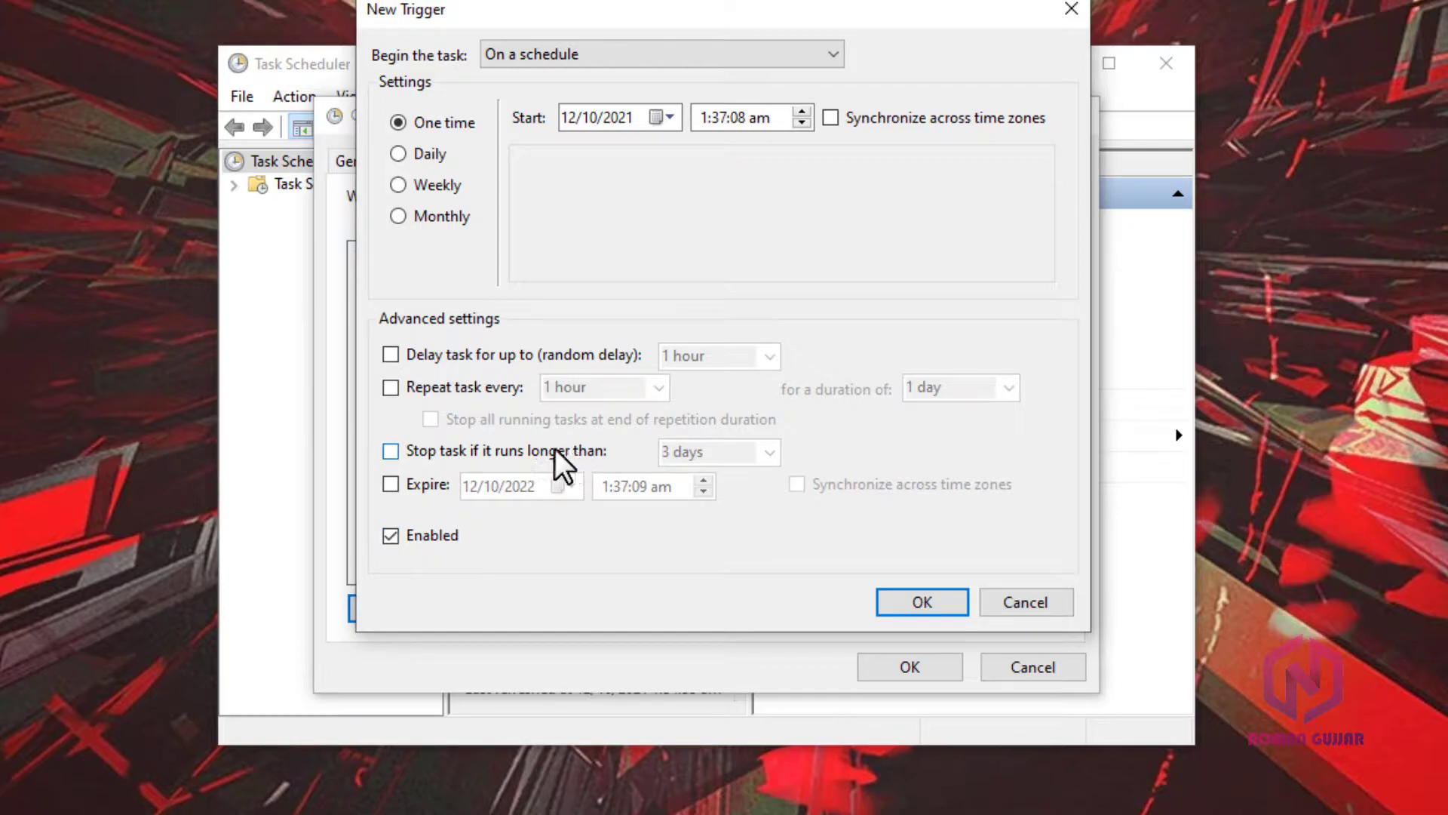
pyautogui.click(392, 395)
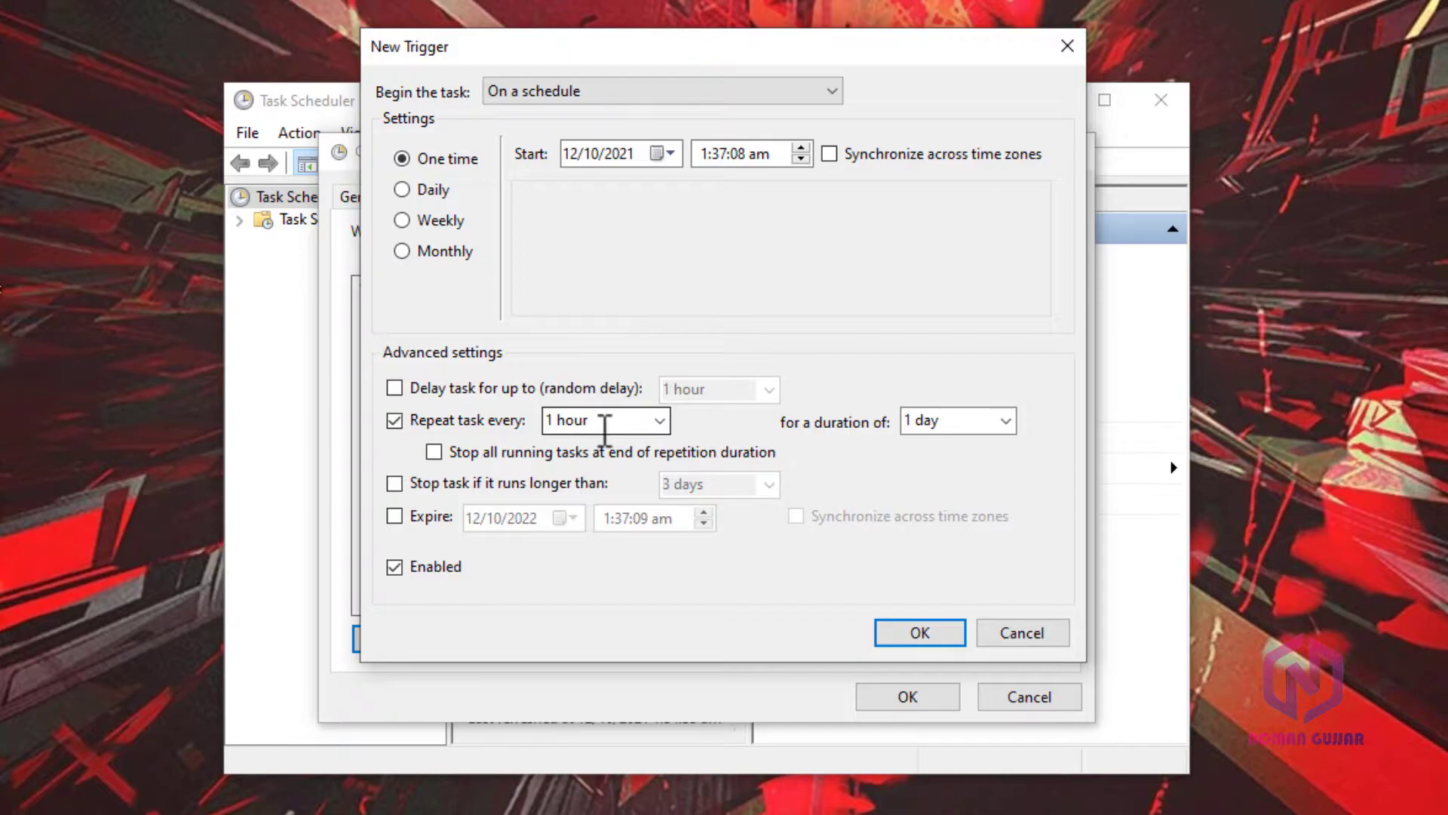
pyautogui.click(660, 423)
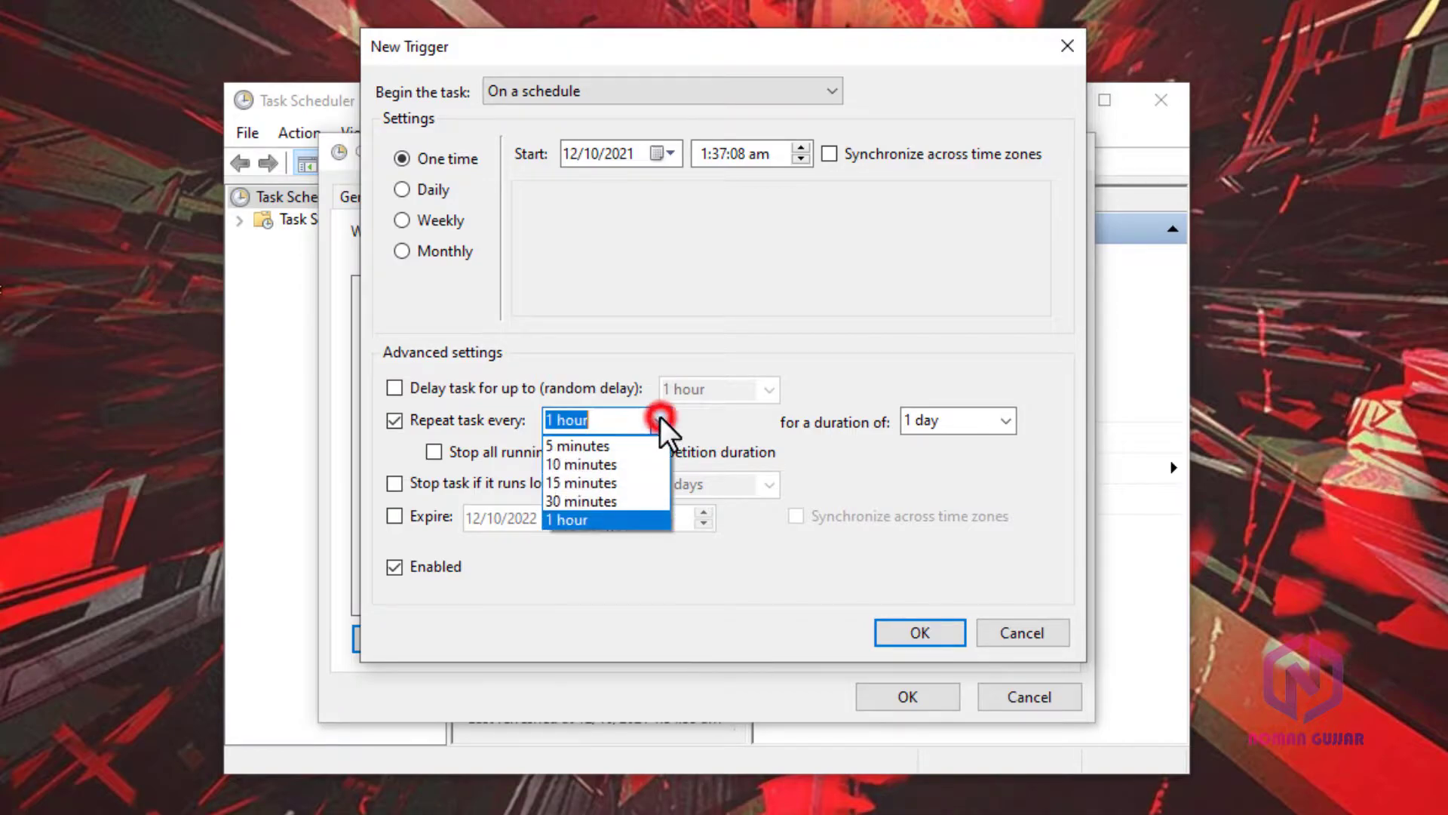
pyautogui.click(594, 446)
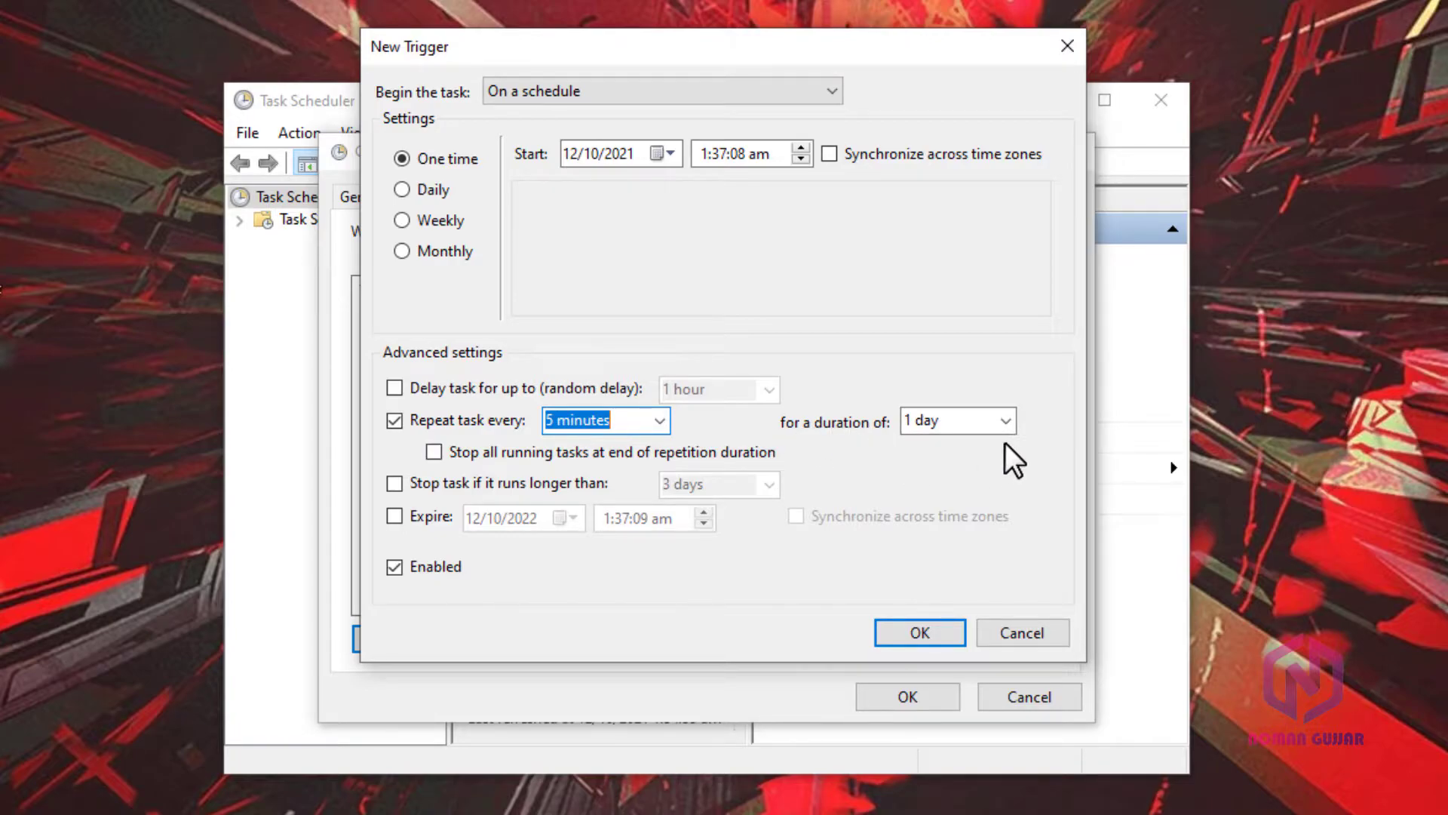
pyautogui.click(1006, 421)
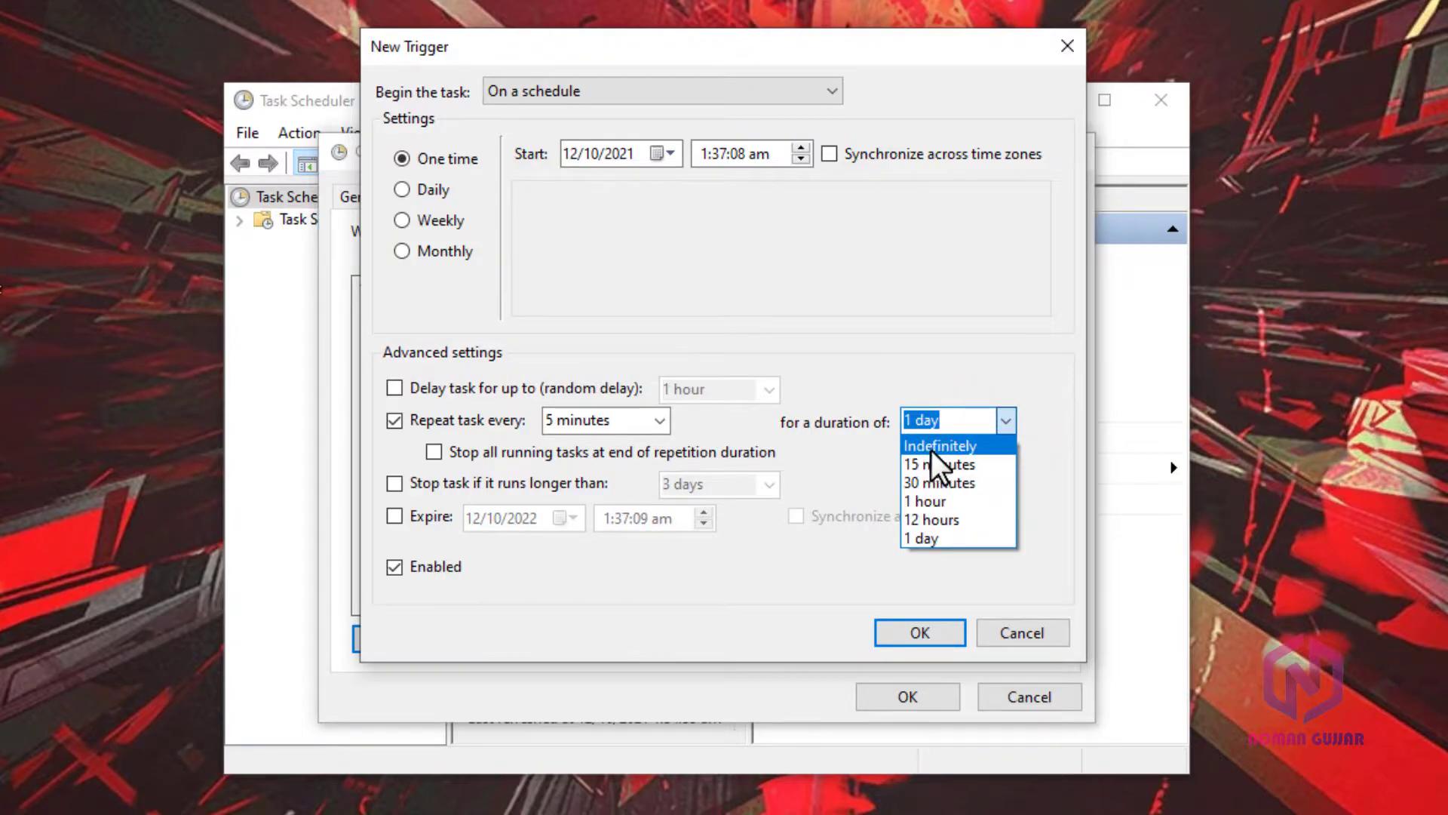
pyautogui.click(977, 445)
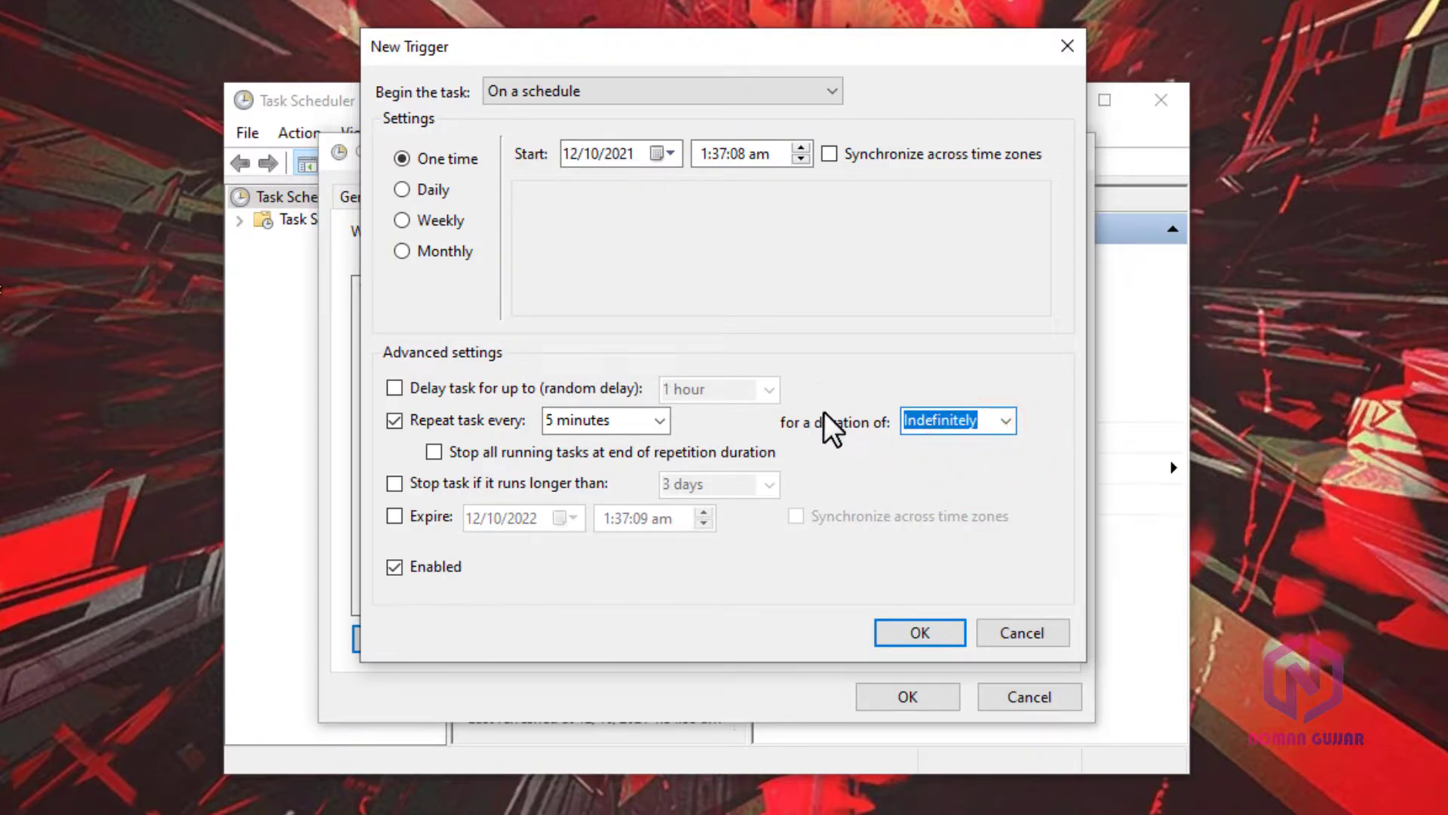
pyautogui.click(921, 632)
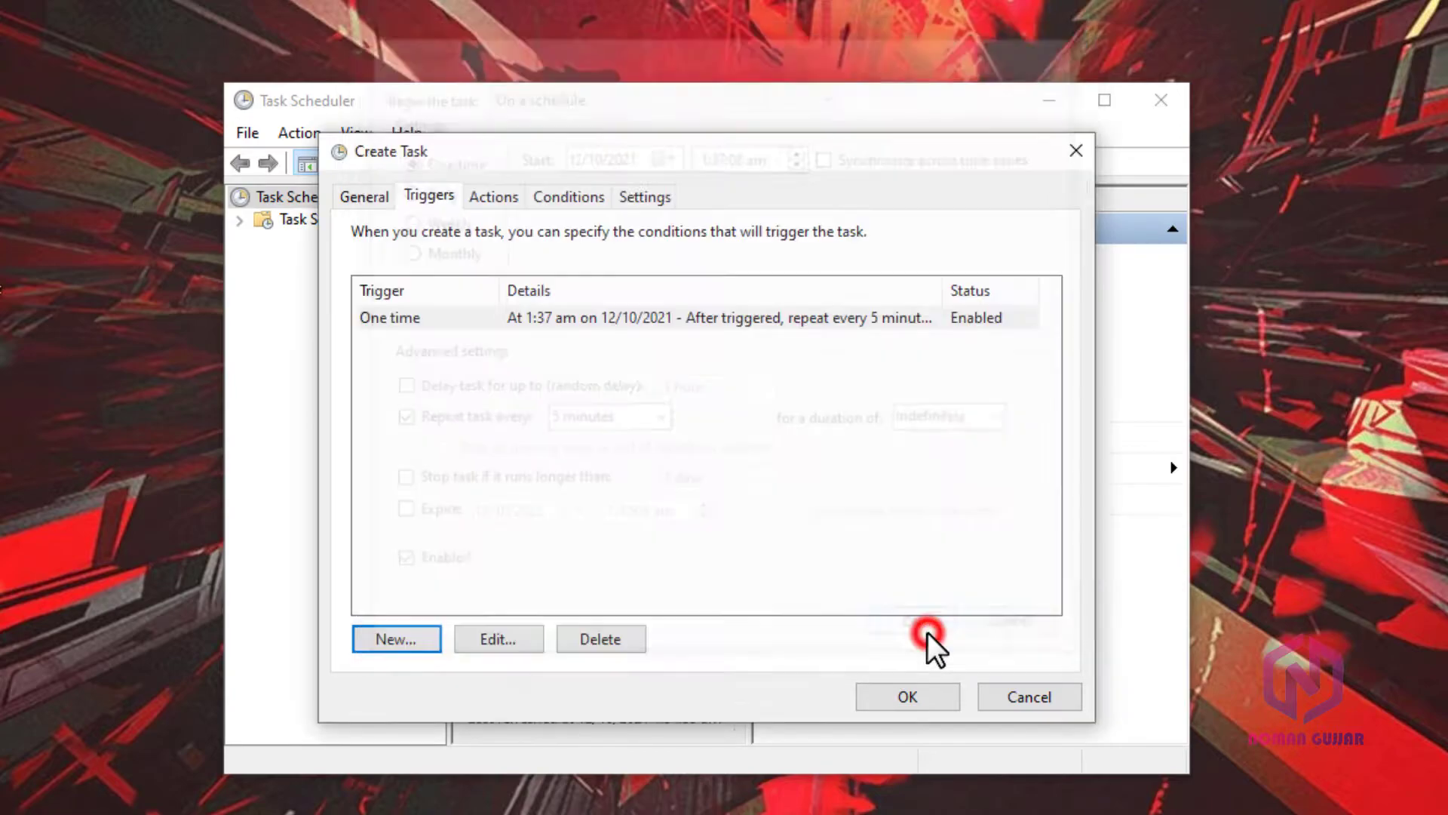
# Add an action that starts the EmptyStandbyList program from the Programs folder inside Downloads.
pyautogui.click(501, 207)
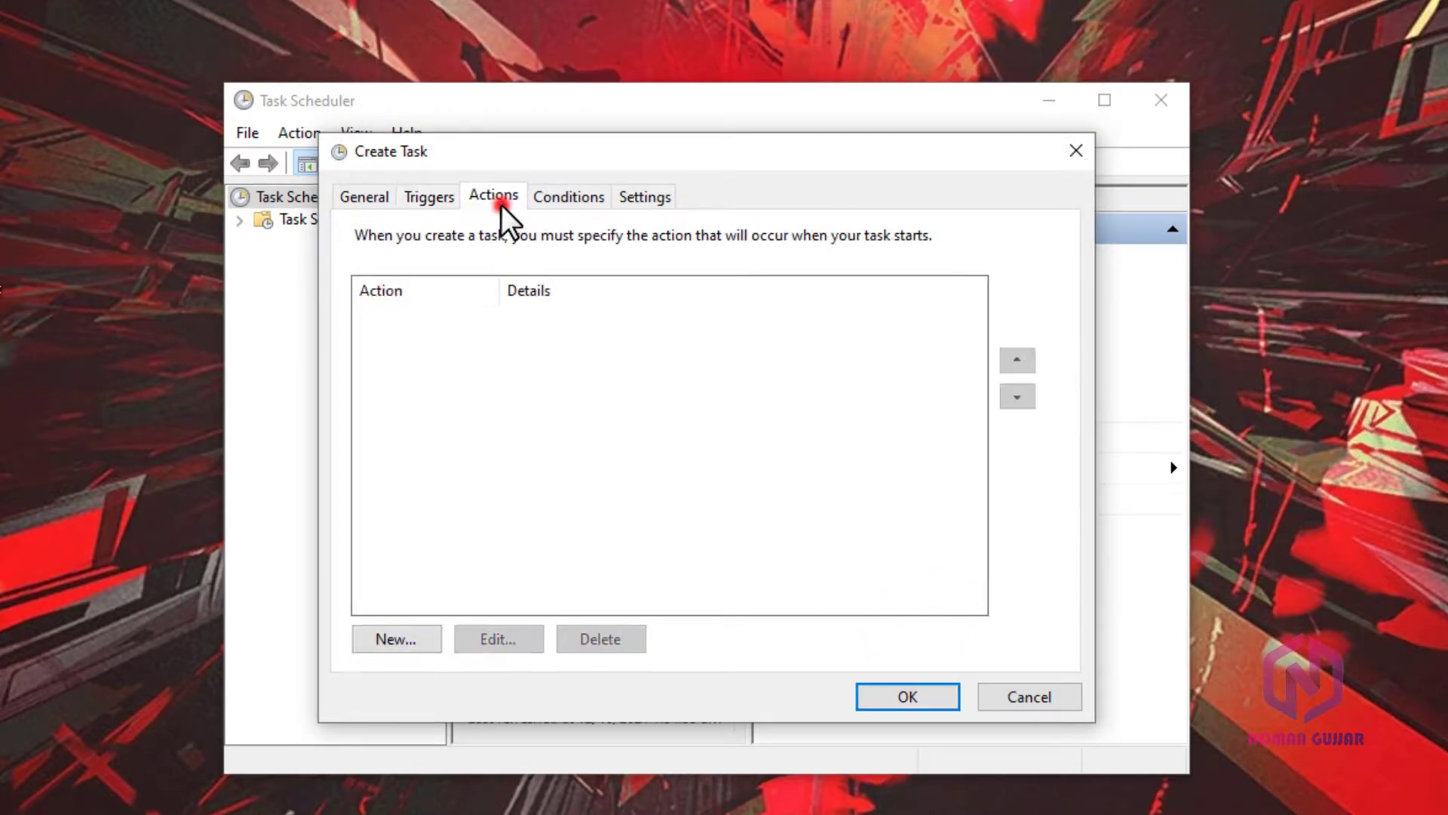
pyautogui.click(380, 641)
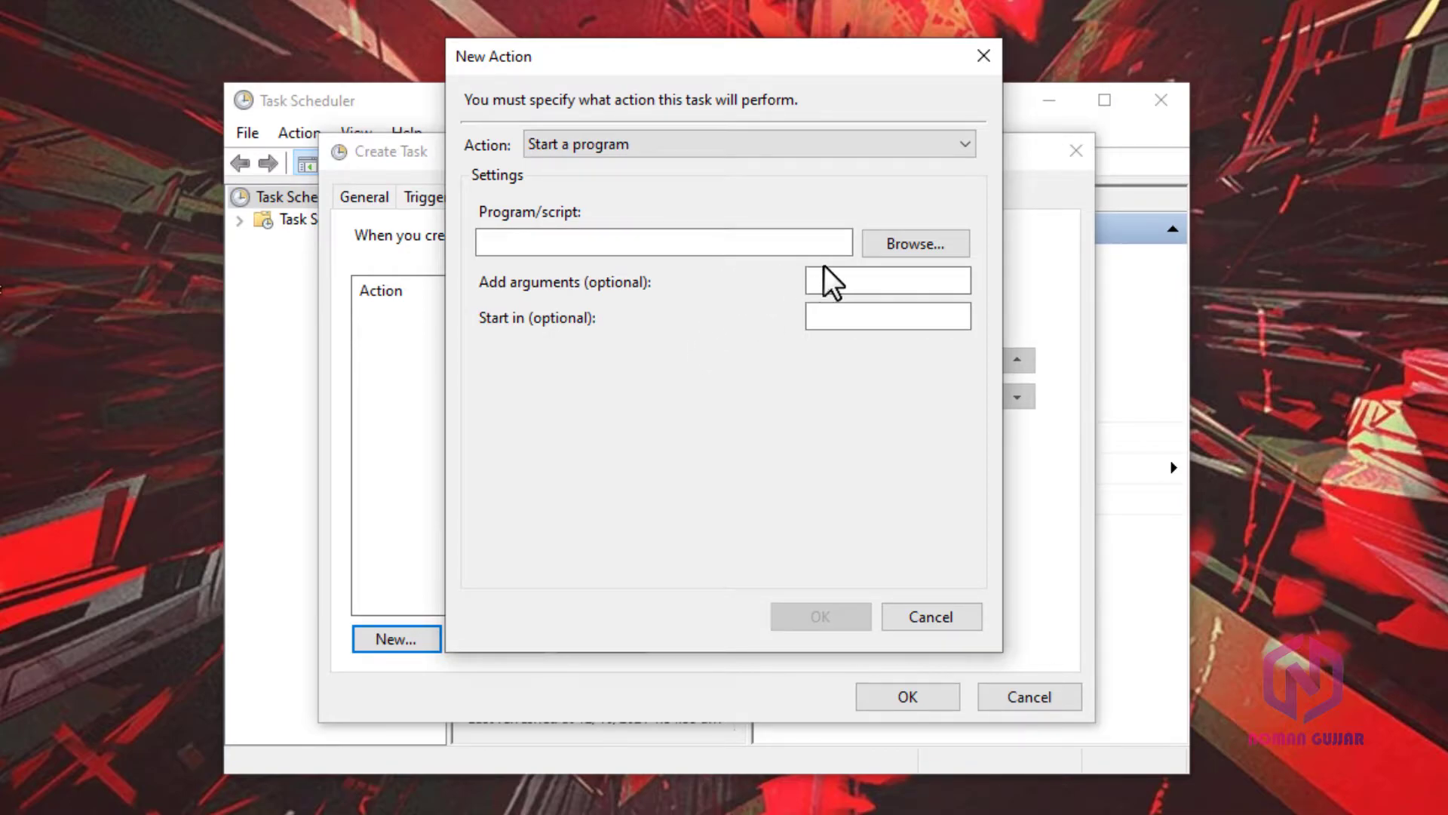
pyautogui.click(919, 245)
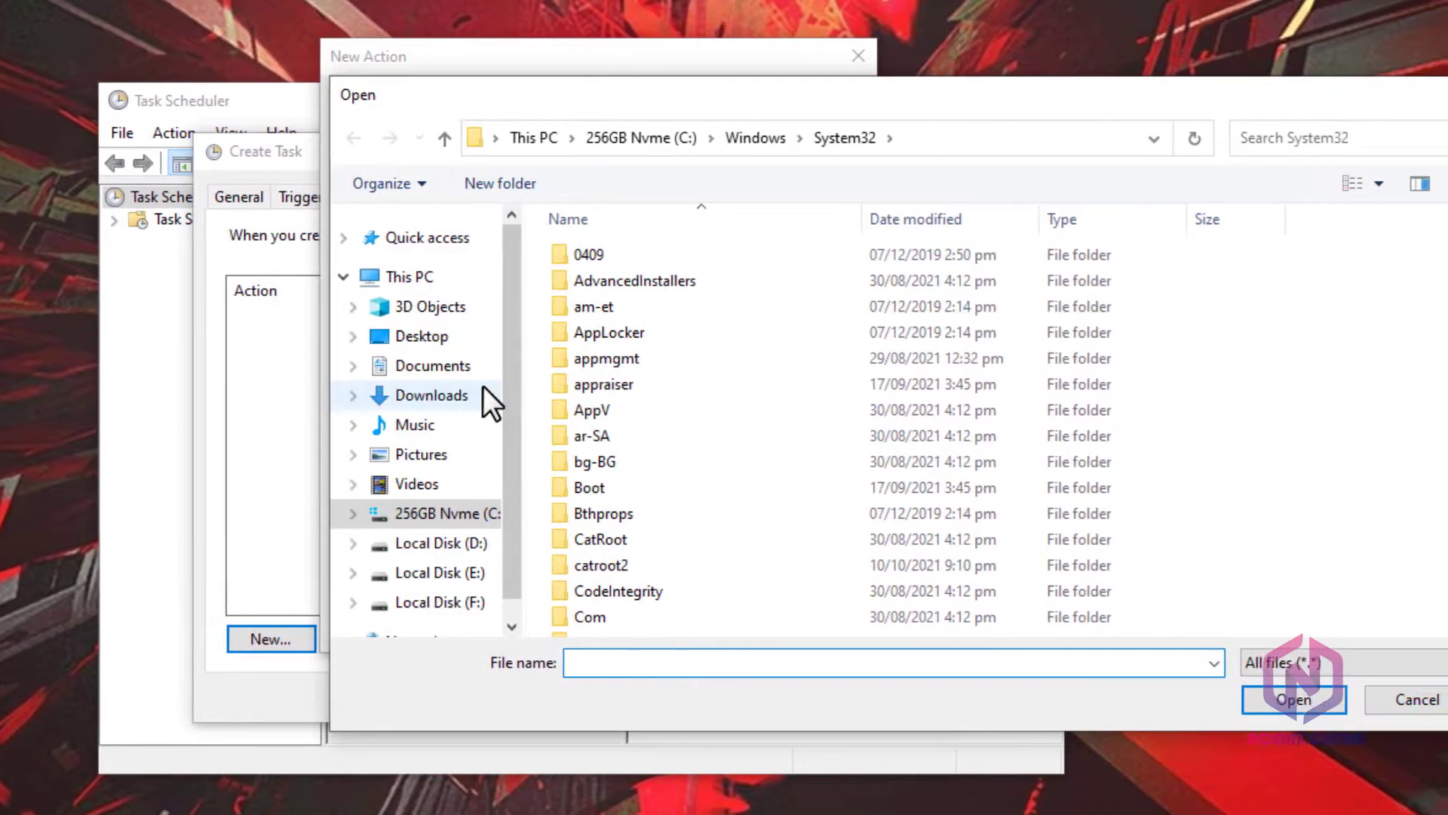
pyautogui.click(577, 391)
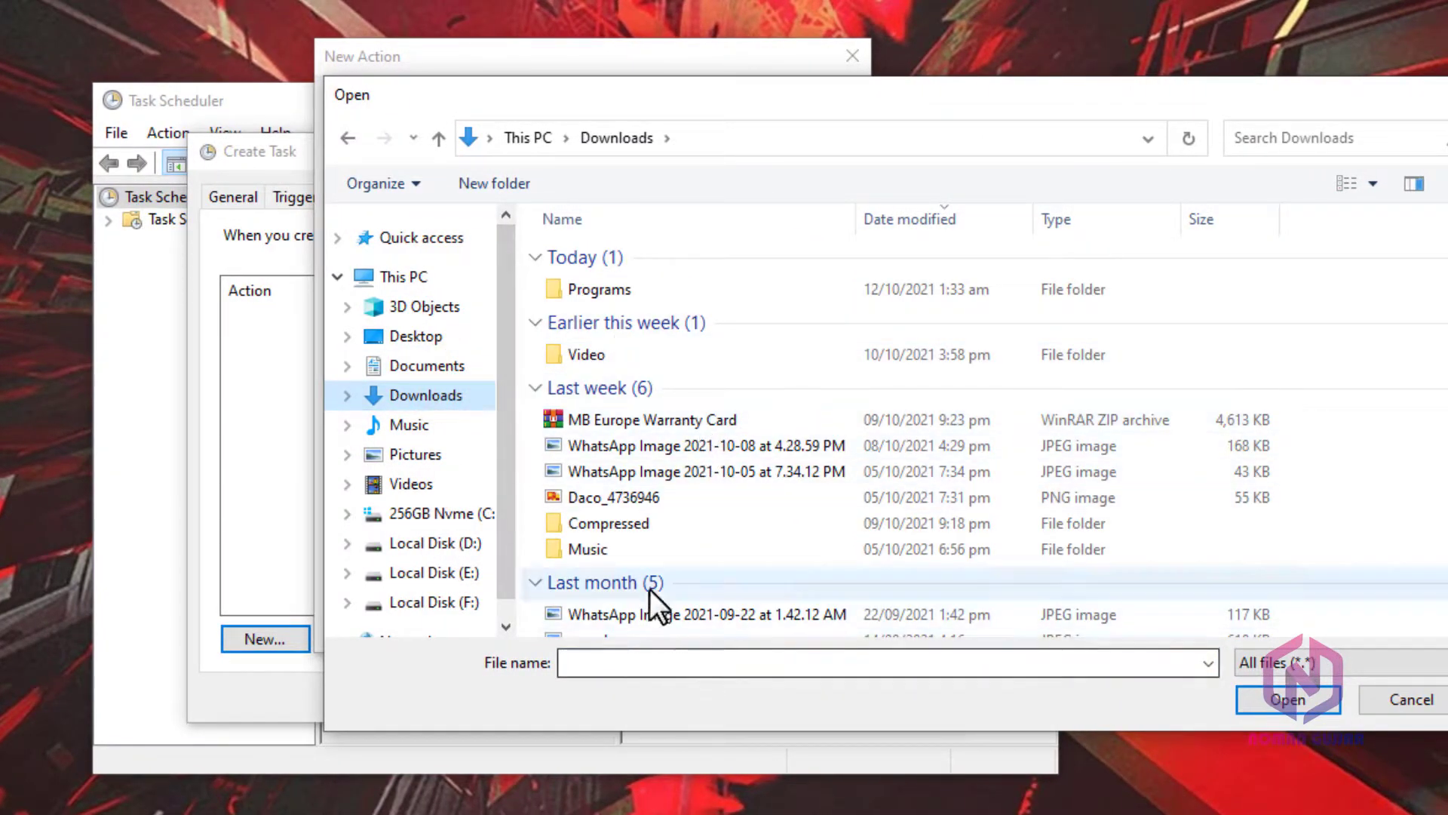
pyautogui.doubleClick(614, 299)
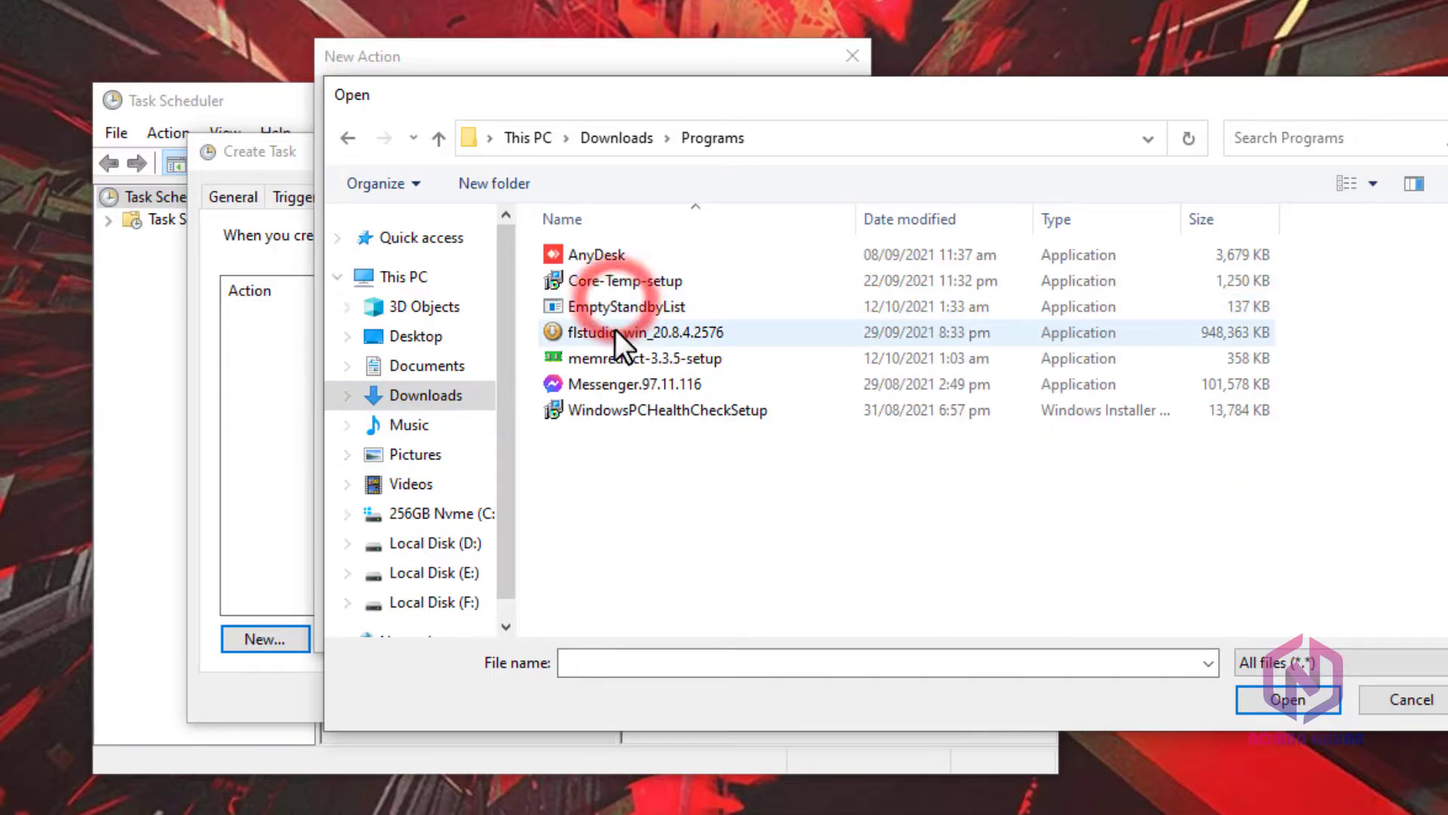
pyautogui.click(663, 301)
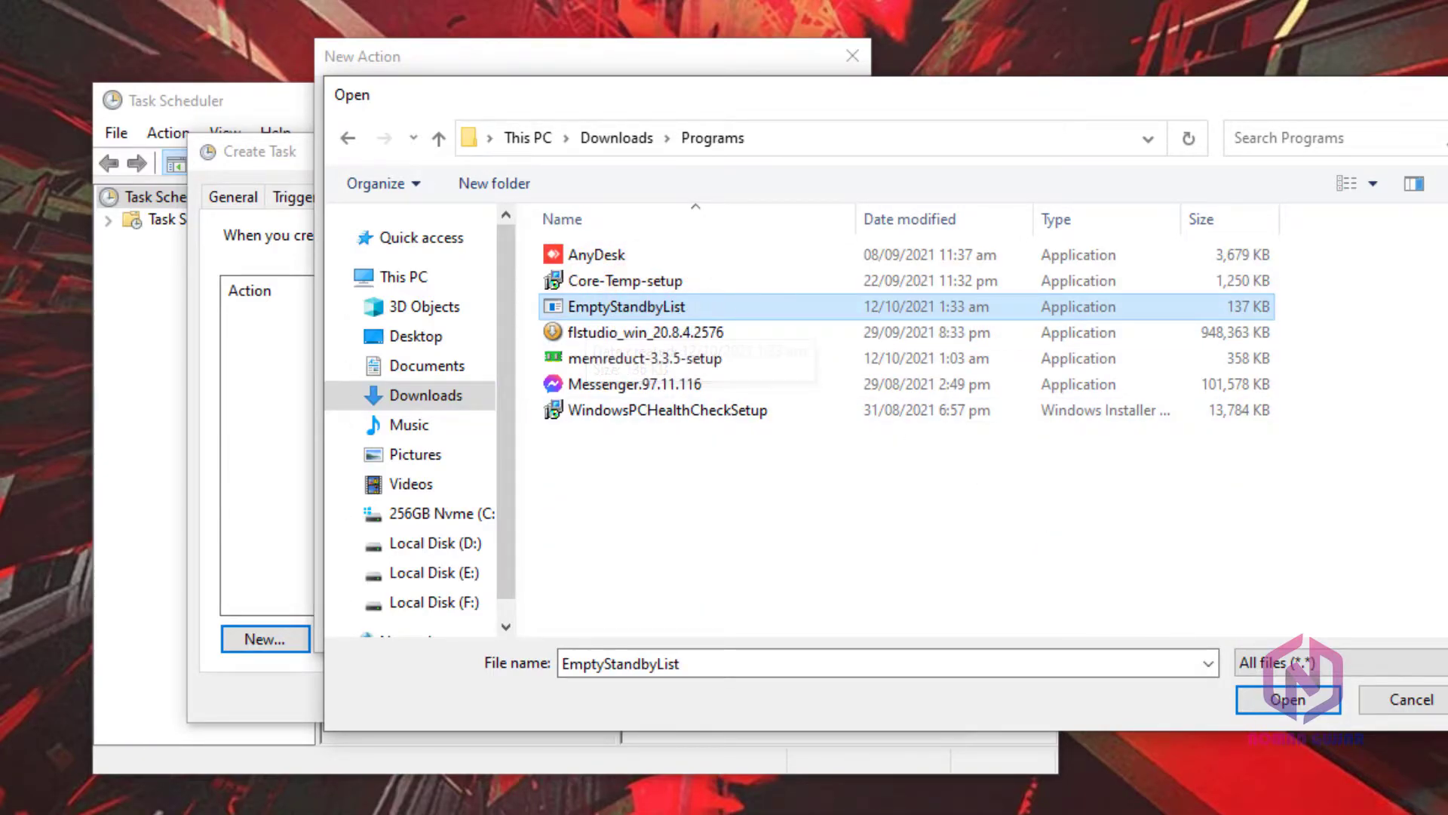
pyautogui.click(1275, 701)
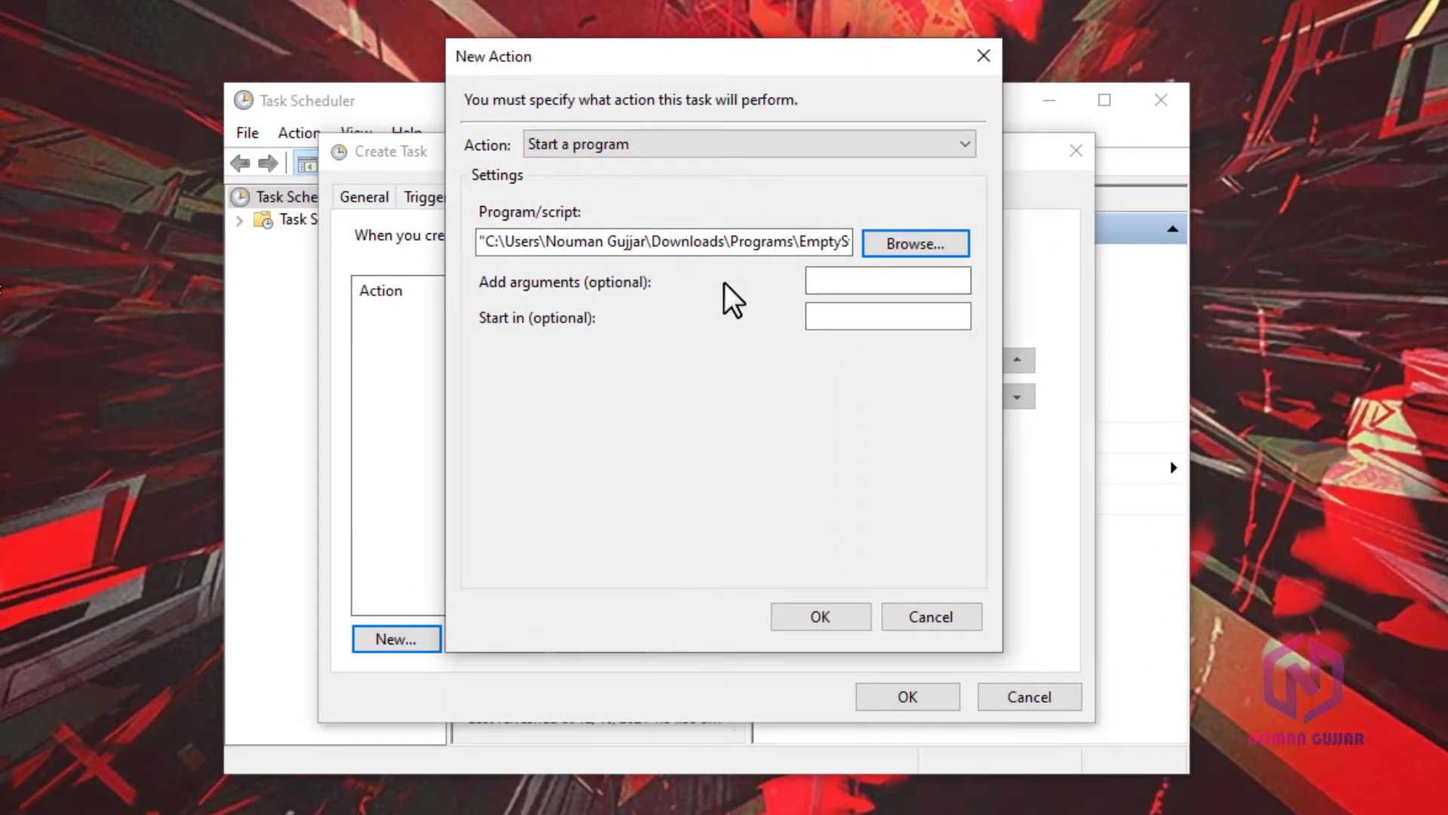
pyautogui.click(830, 618)
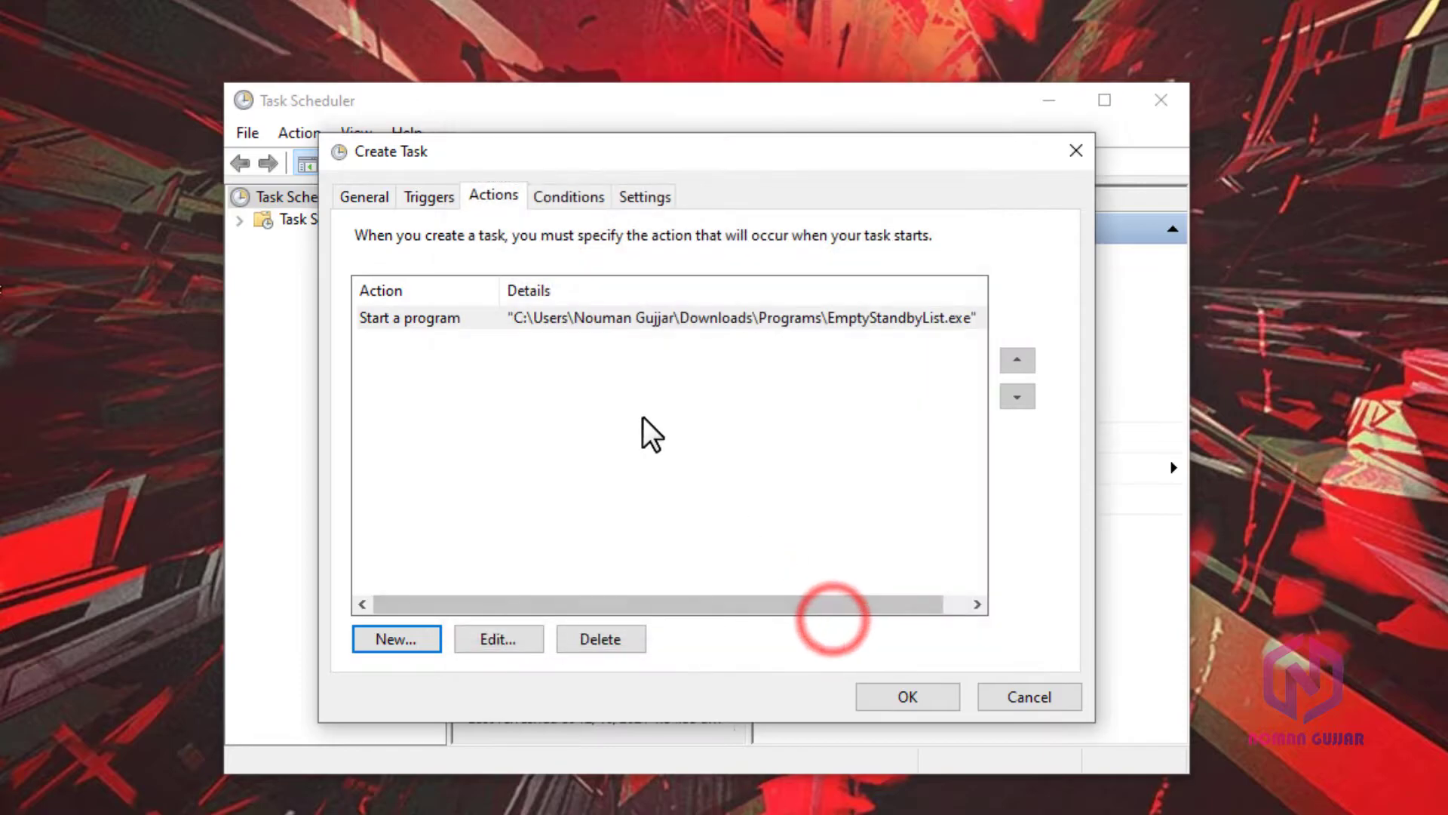
# Keep the default conditions and settings, name the task "cache clean" and save it.
pyautogui.click(591, 209)
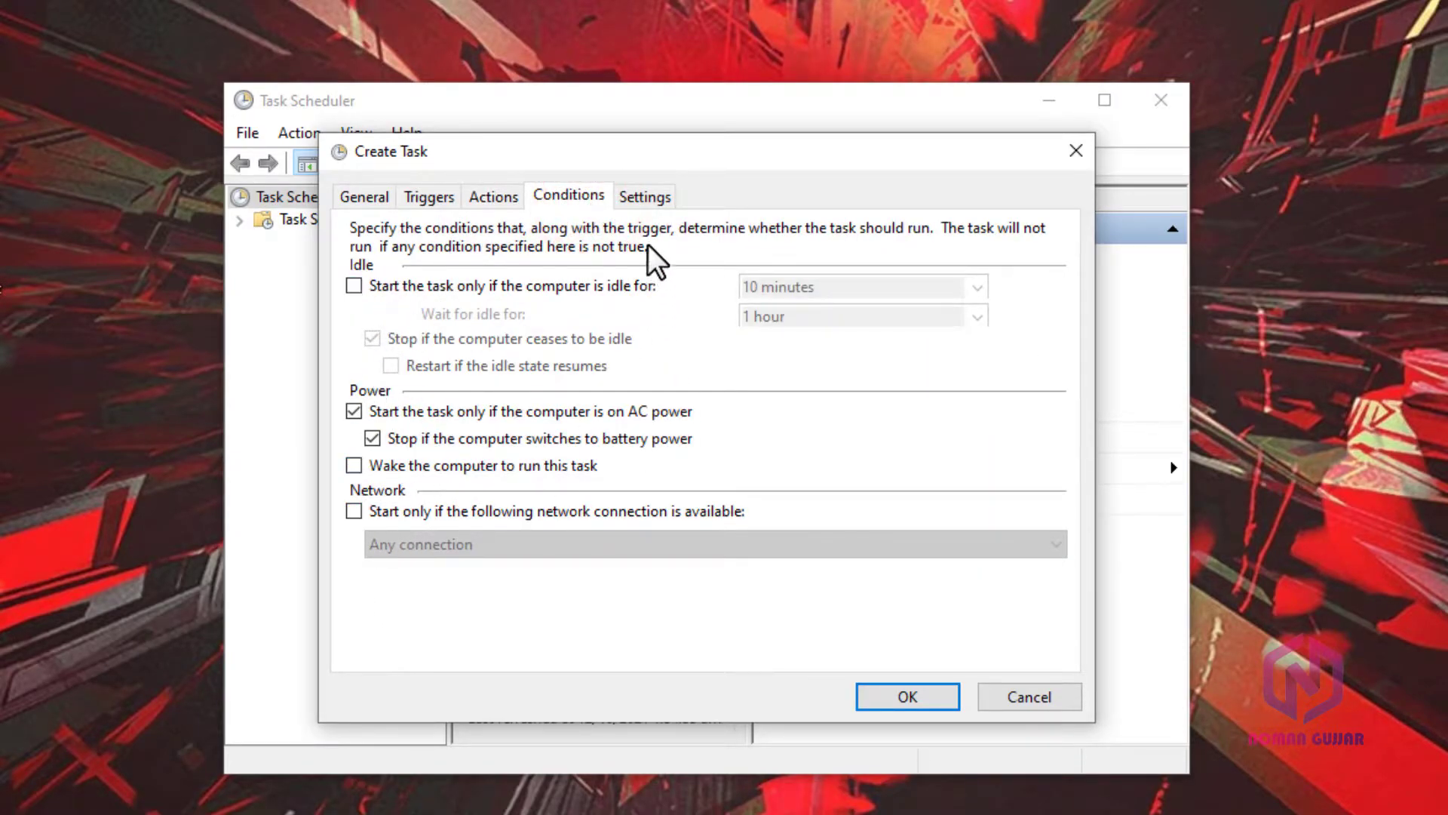
pyautogui.click(661, 200)
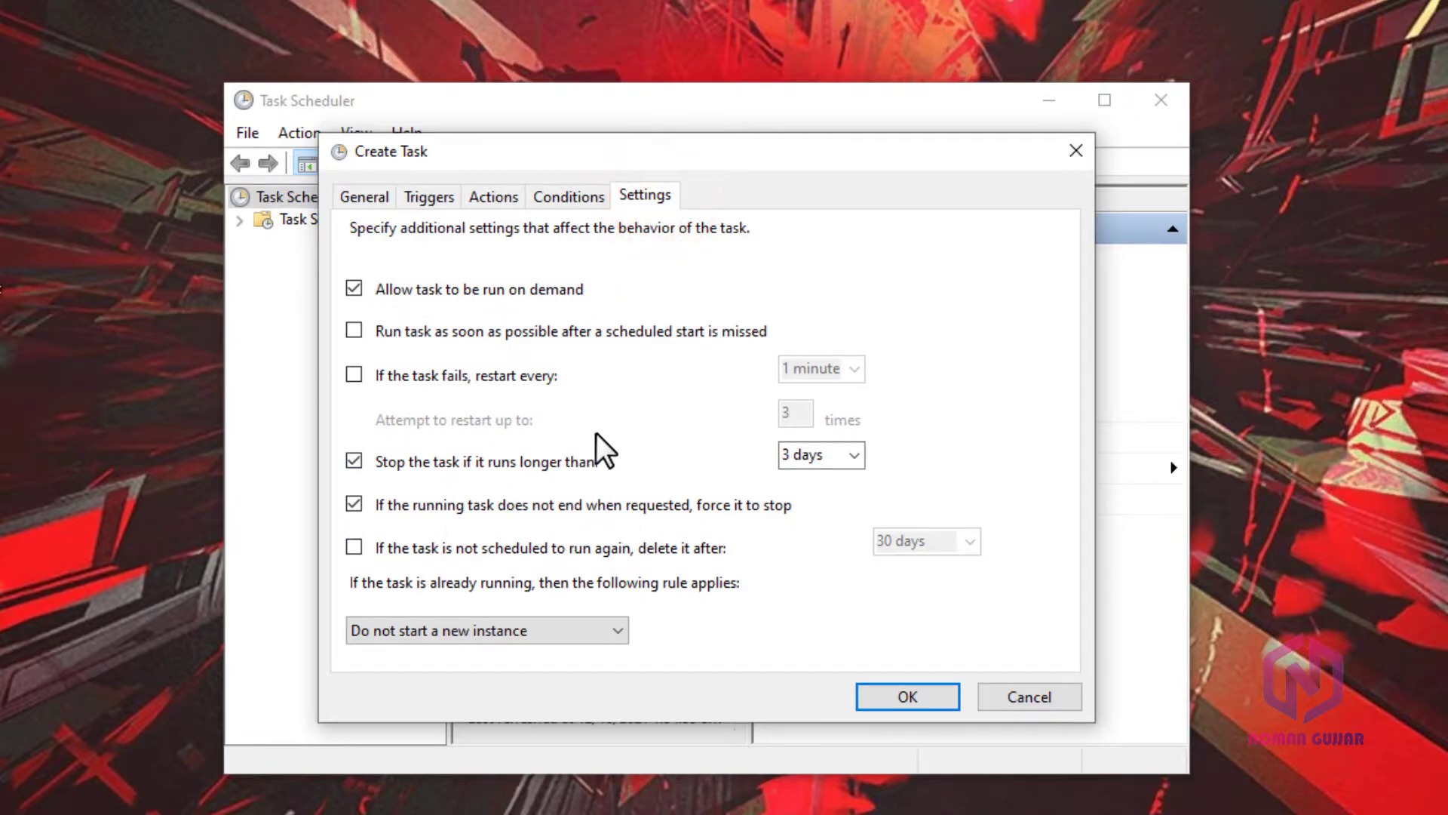
pyautogui.click(911, 700)
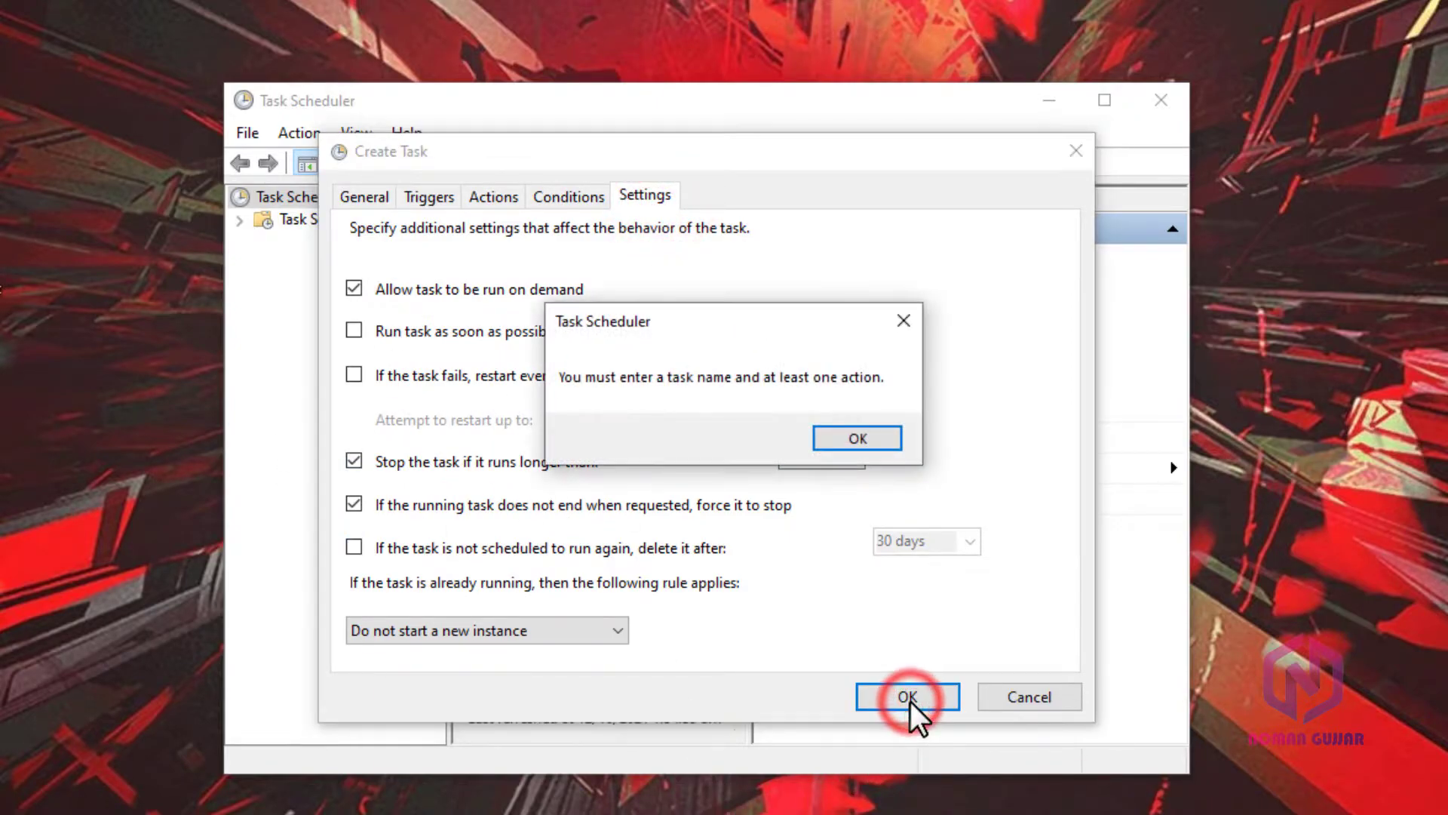
pyautogui.click(903, 321)
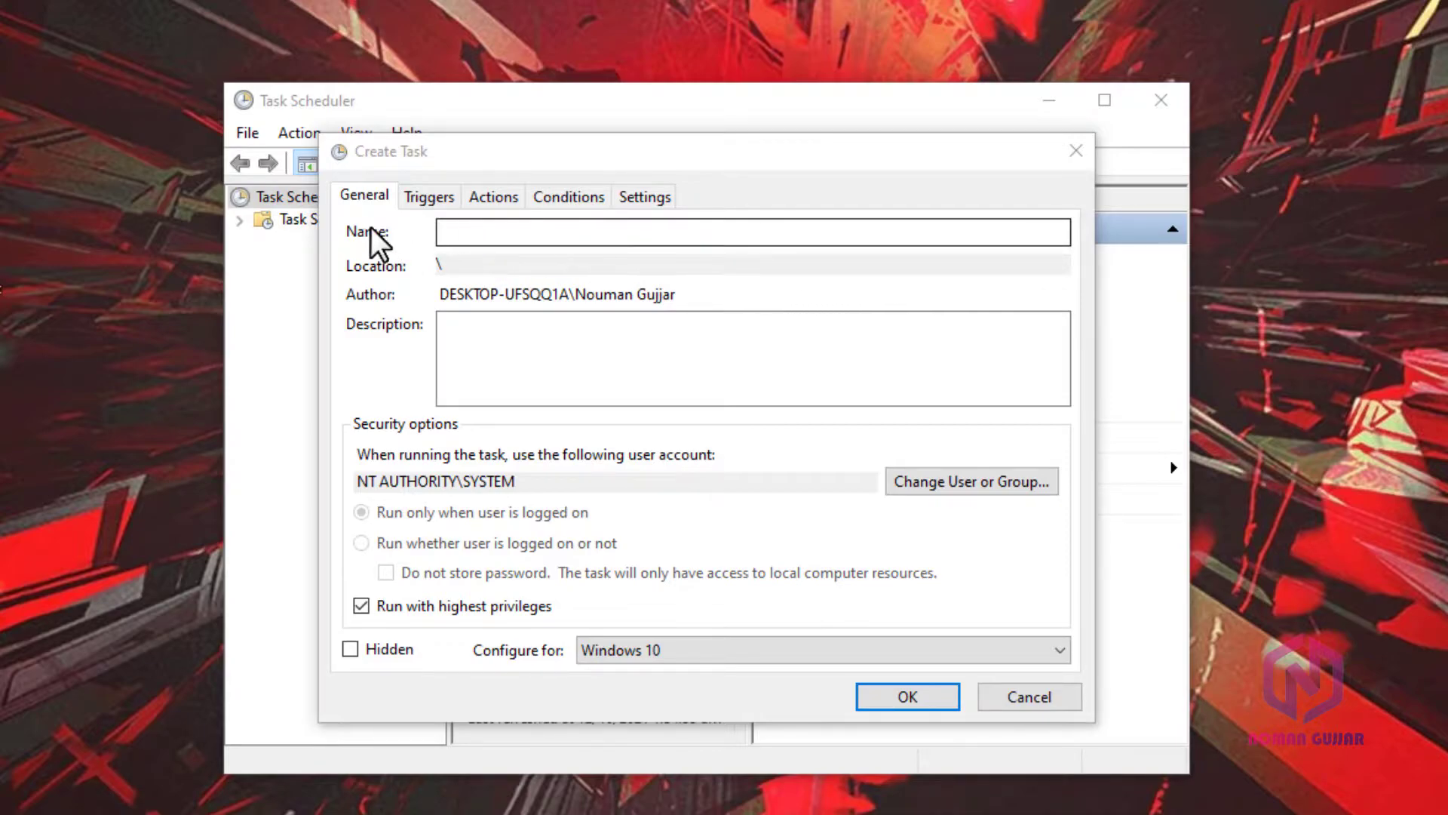
pyautogui.click(477, 234)
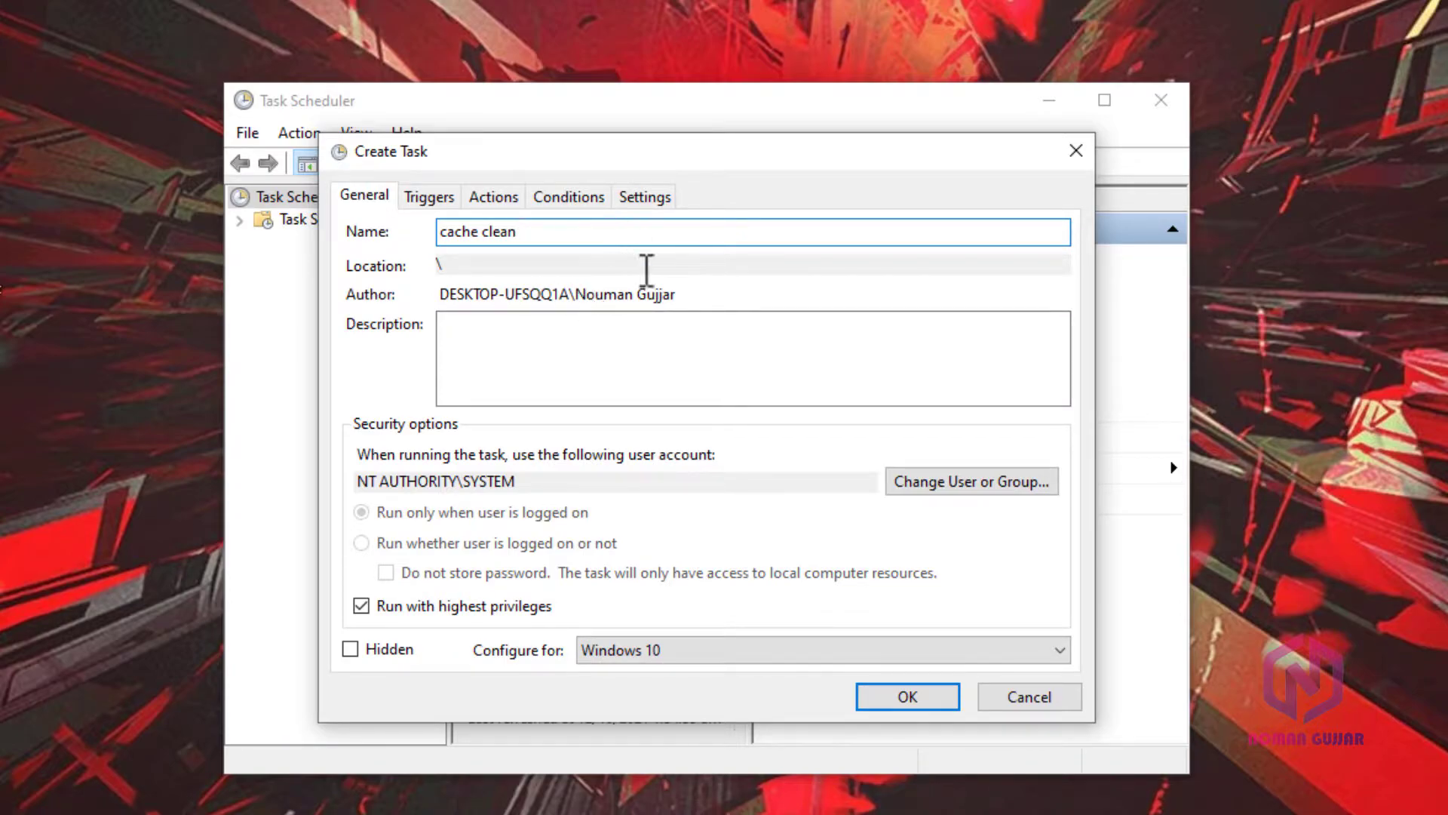
pyautogui.click(886, 696)
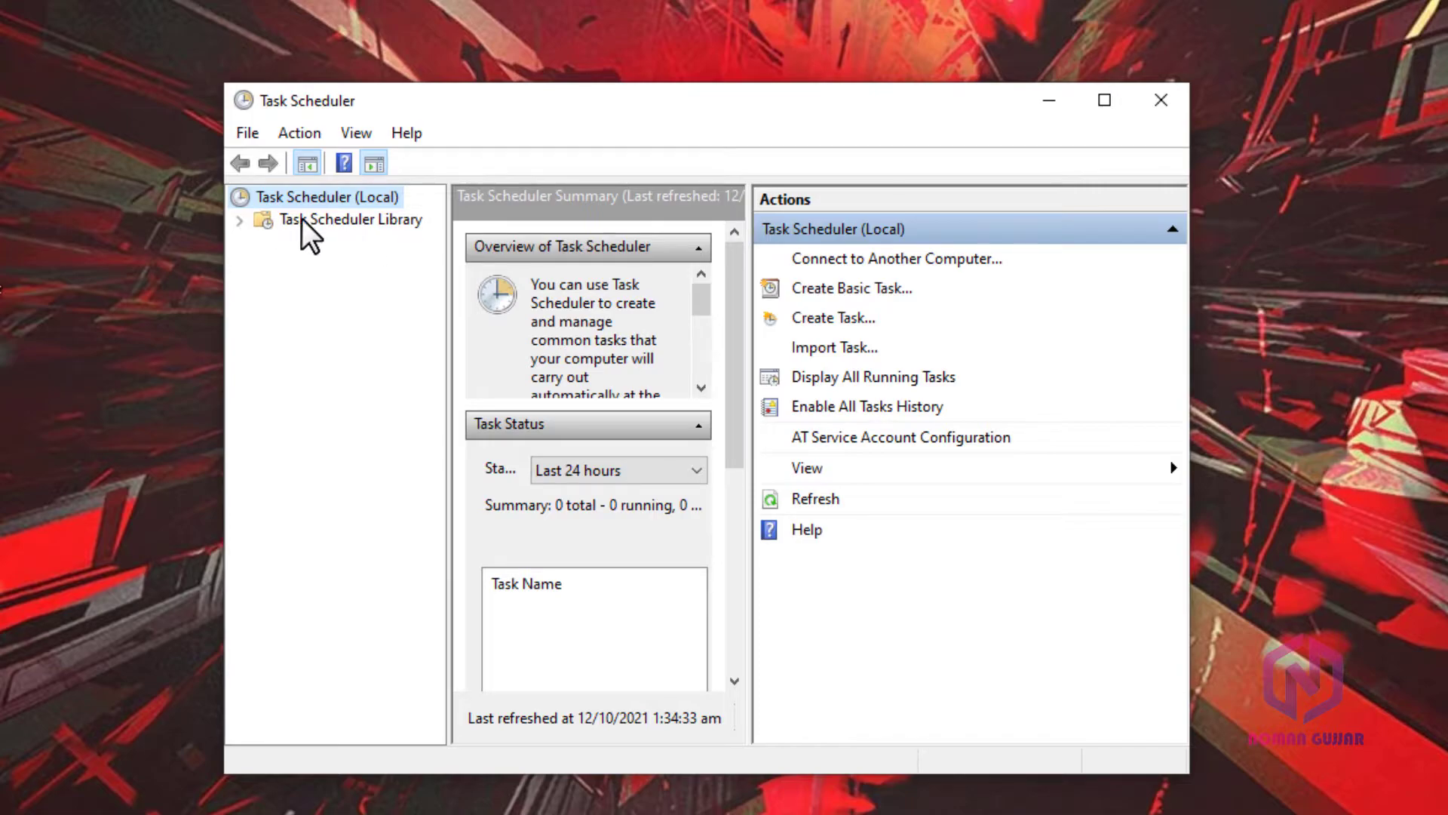
# Look through the tasks in the Task Scheduler Library, checking their names, status and triggers.
pyautogui.click(375, 225)
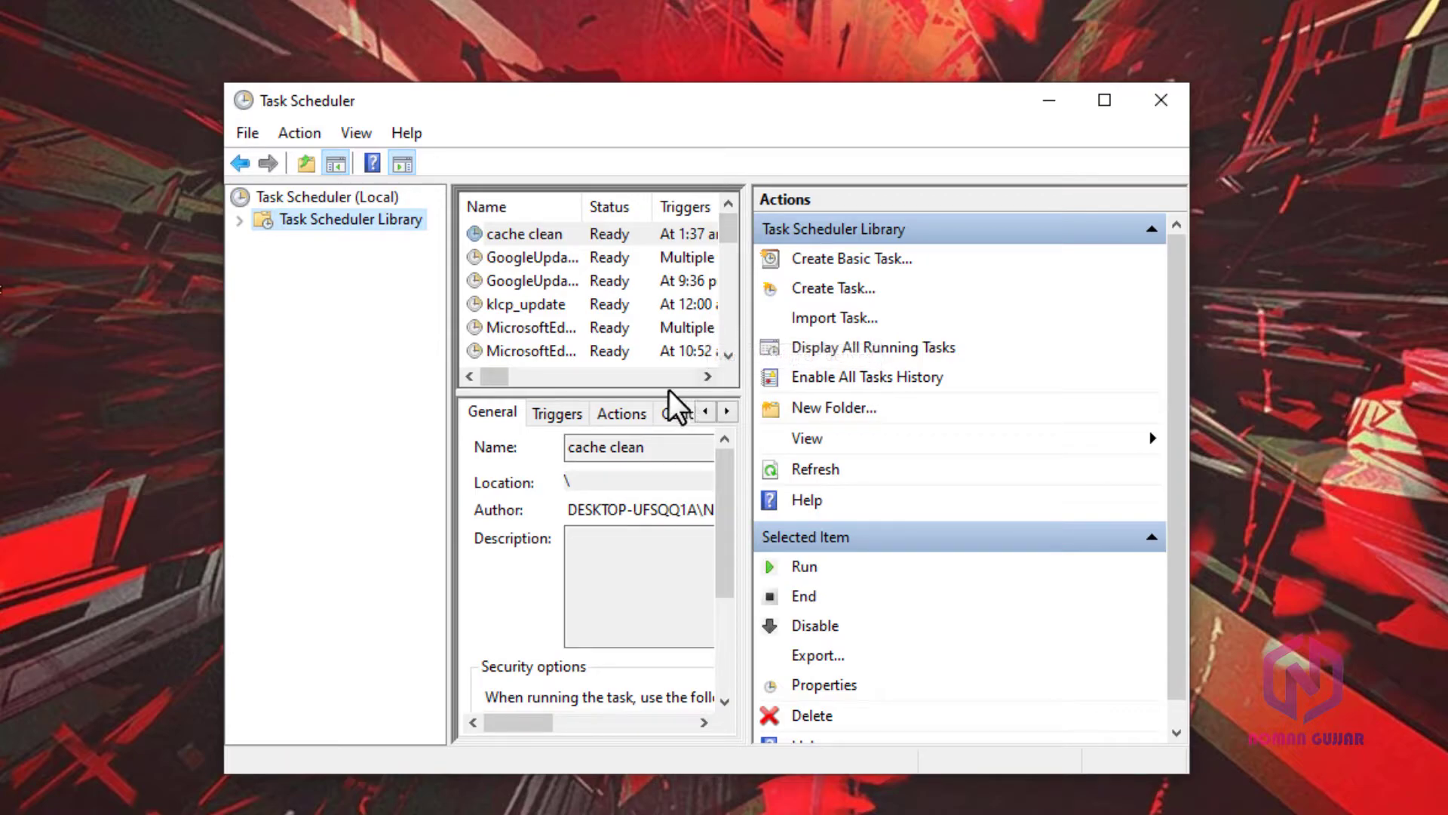
pyautogui.click(621, 289)
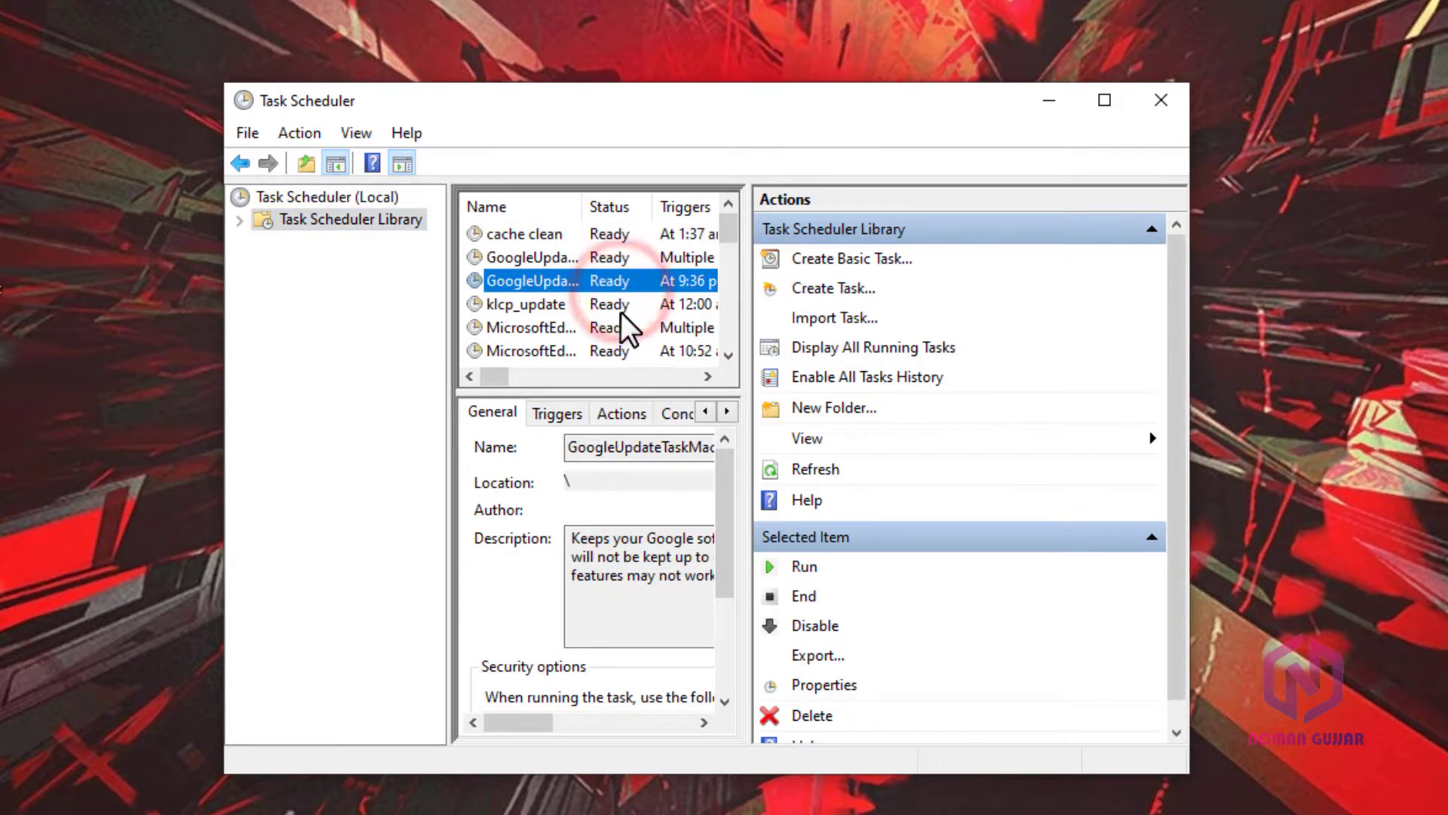
pyautogui.scroll(-3, 619, 317)
pyautogui.scroll(-4, 612, 320)
pyautogui.scroll(5, 614, 318)
pyautogui.scroll(3, 618, 314)
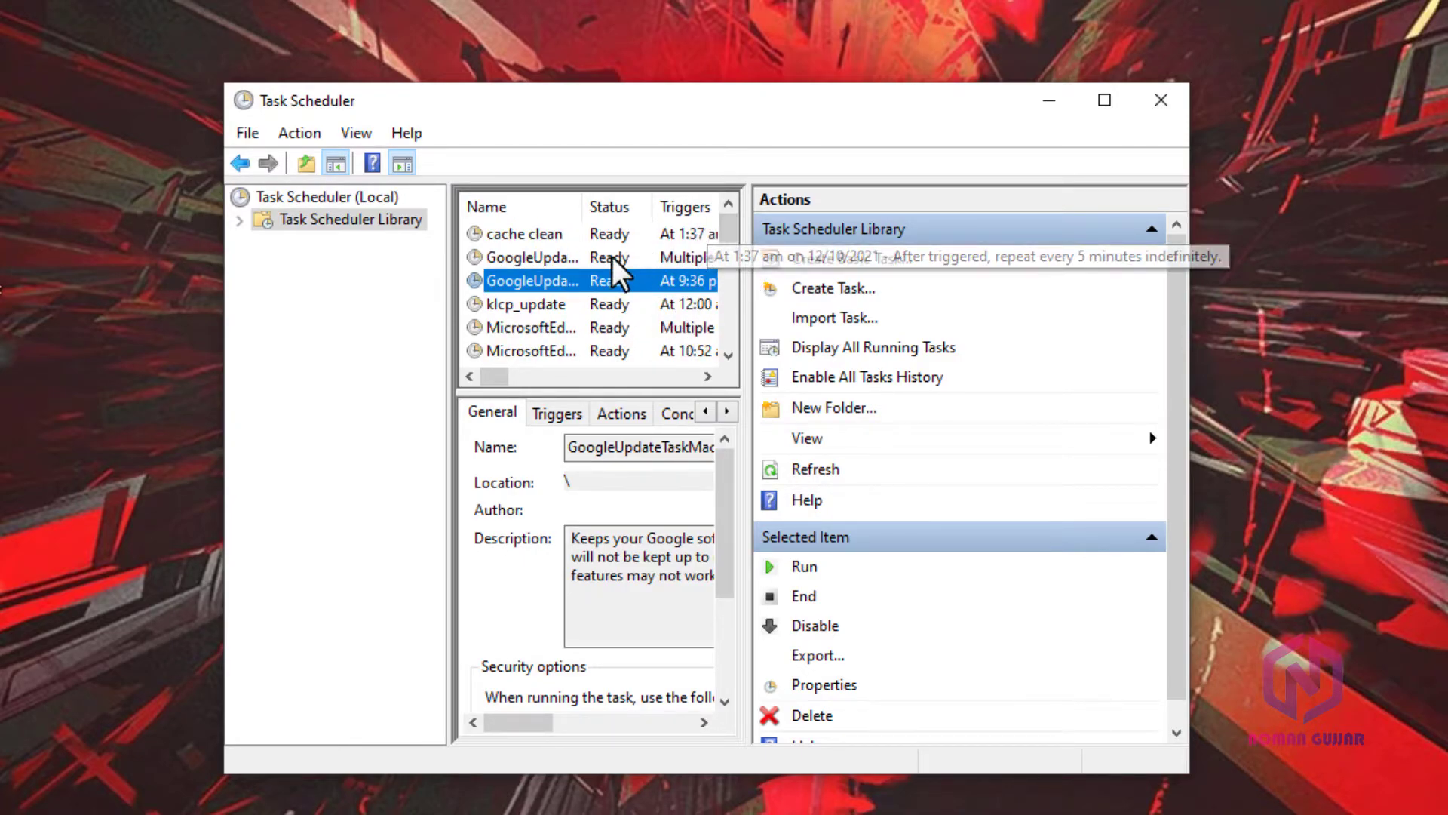
pyautogui.scroll(-5, 568, 272)
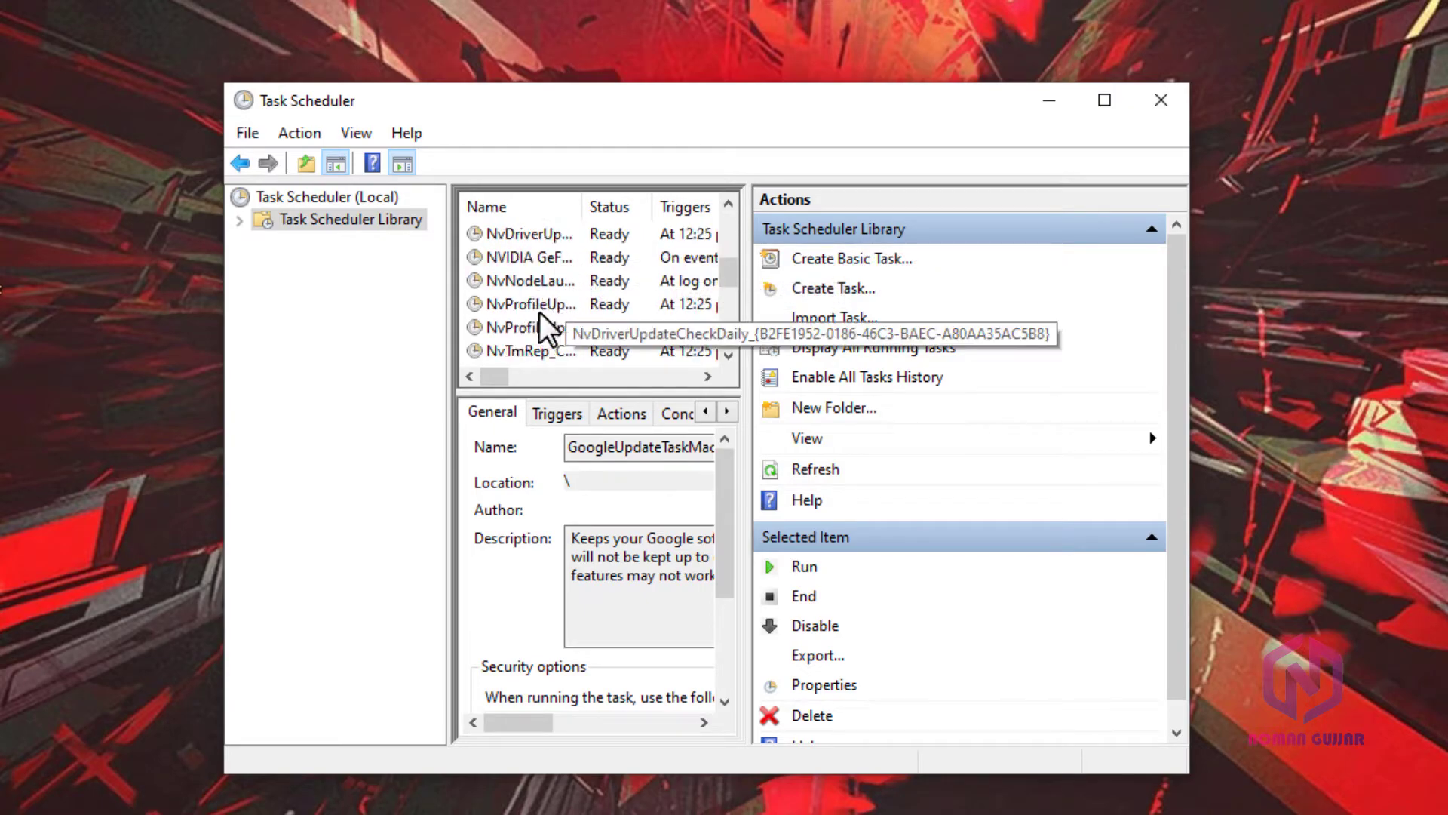
pyautogui.scroll(-4, 531, 309)
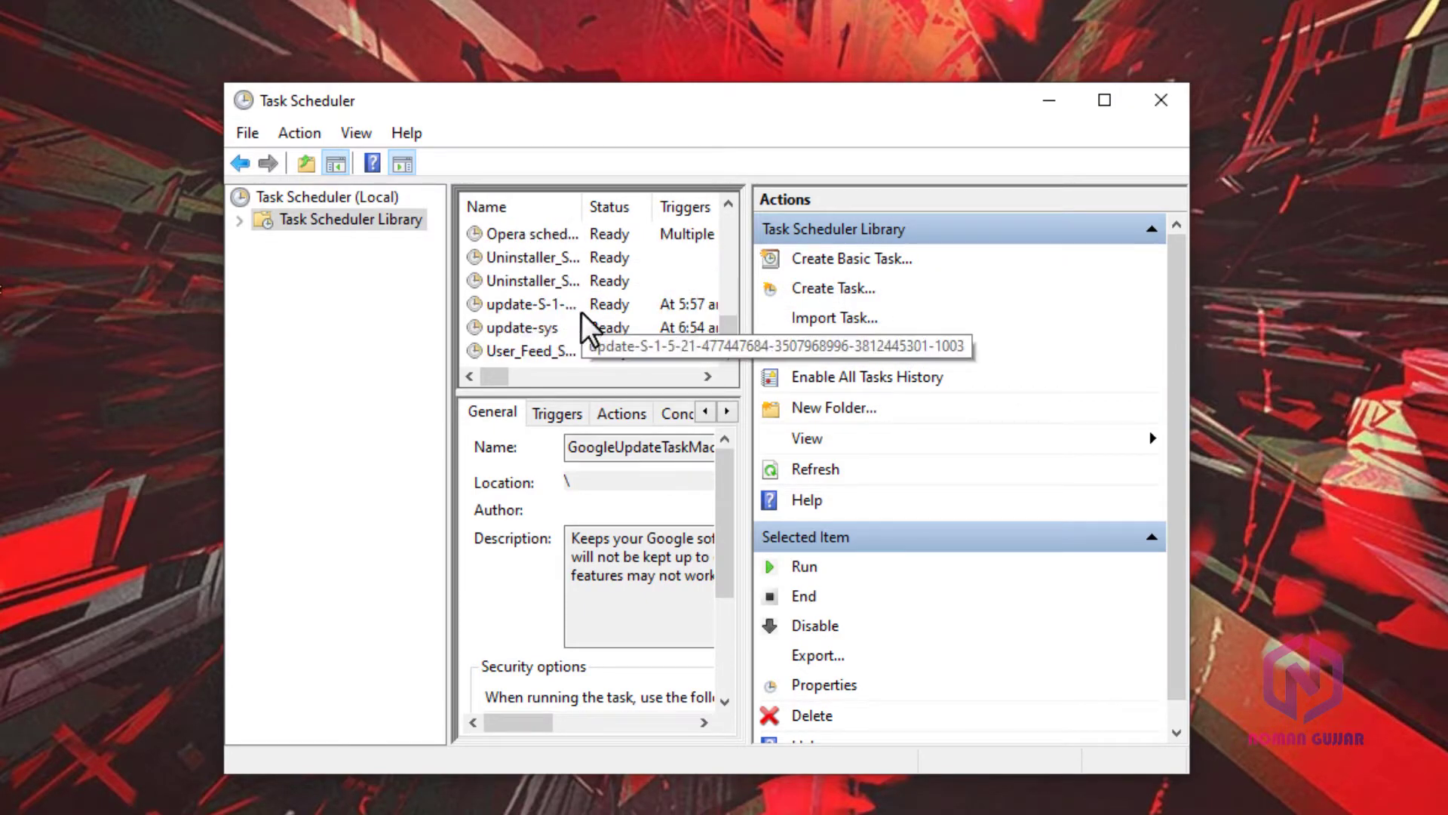
pyautogui.scroll(9, 582, 317)
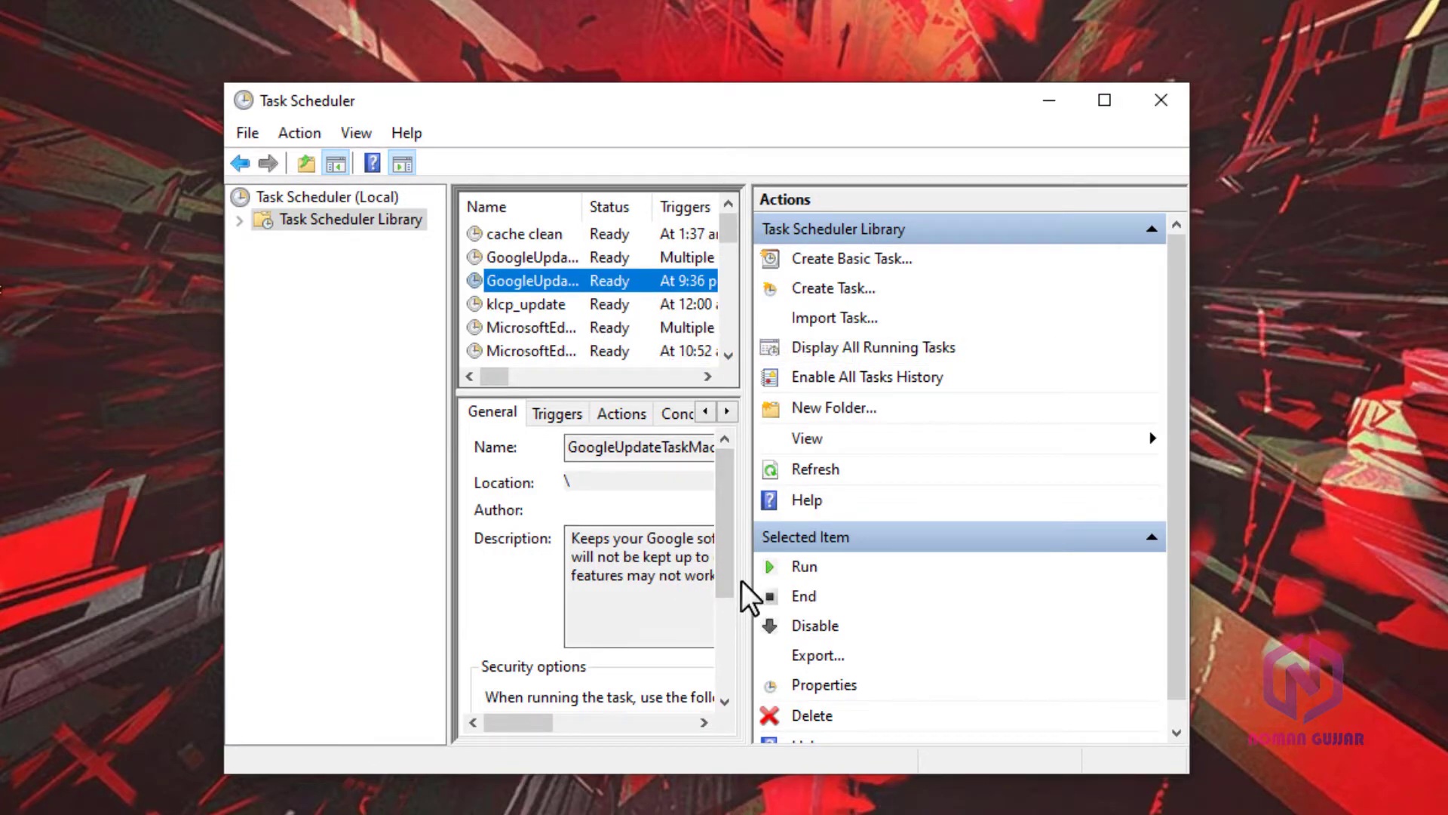
# Widen the library's task list for reading the triggers, and refresh it to select the cache clean task.
pyautogui.moveTo(749, 600); pyautogui.dragTo(908, 622)
pyautogui.scroll(-1, 672, 324)
pyautogui.scroll(-5, 663, 330)
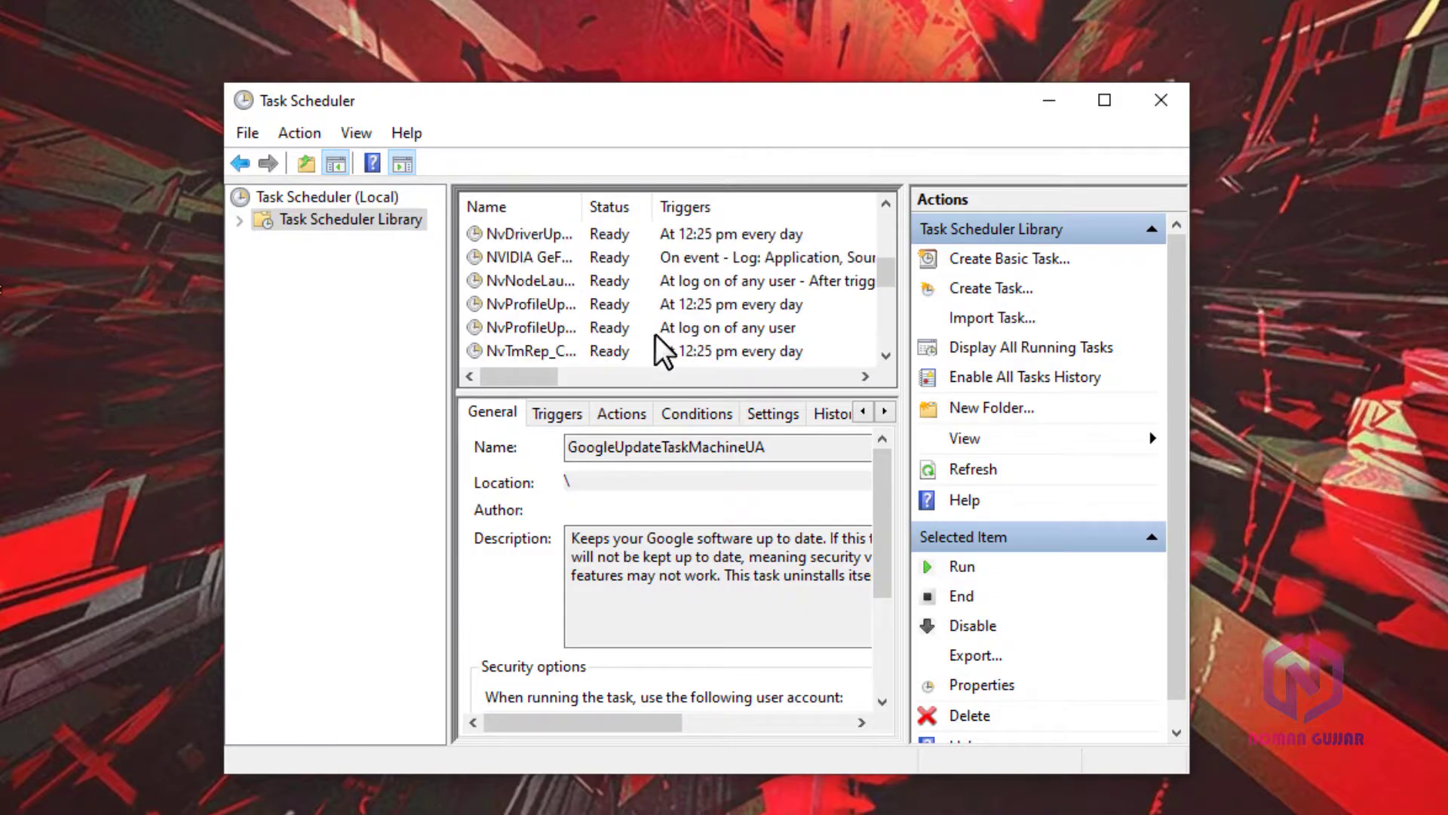
pyautogui.scroll(1, 635, 329)
pyautogui.scroll(4, 635, 329)
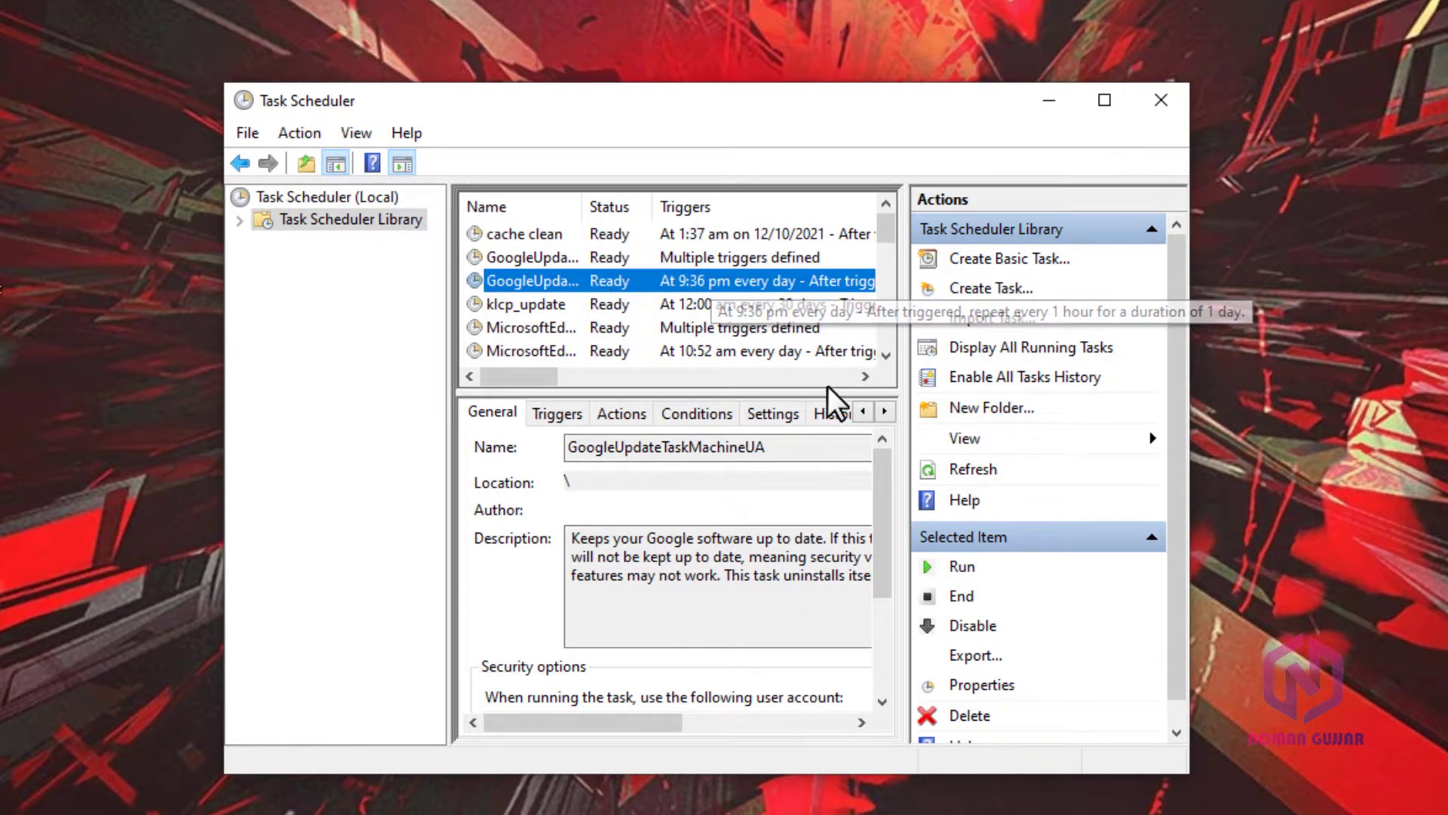
pyautogui.click(974, 470)
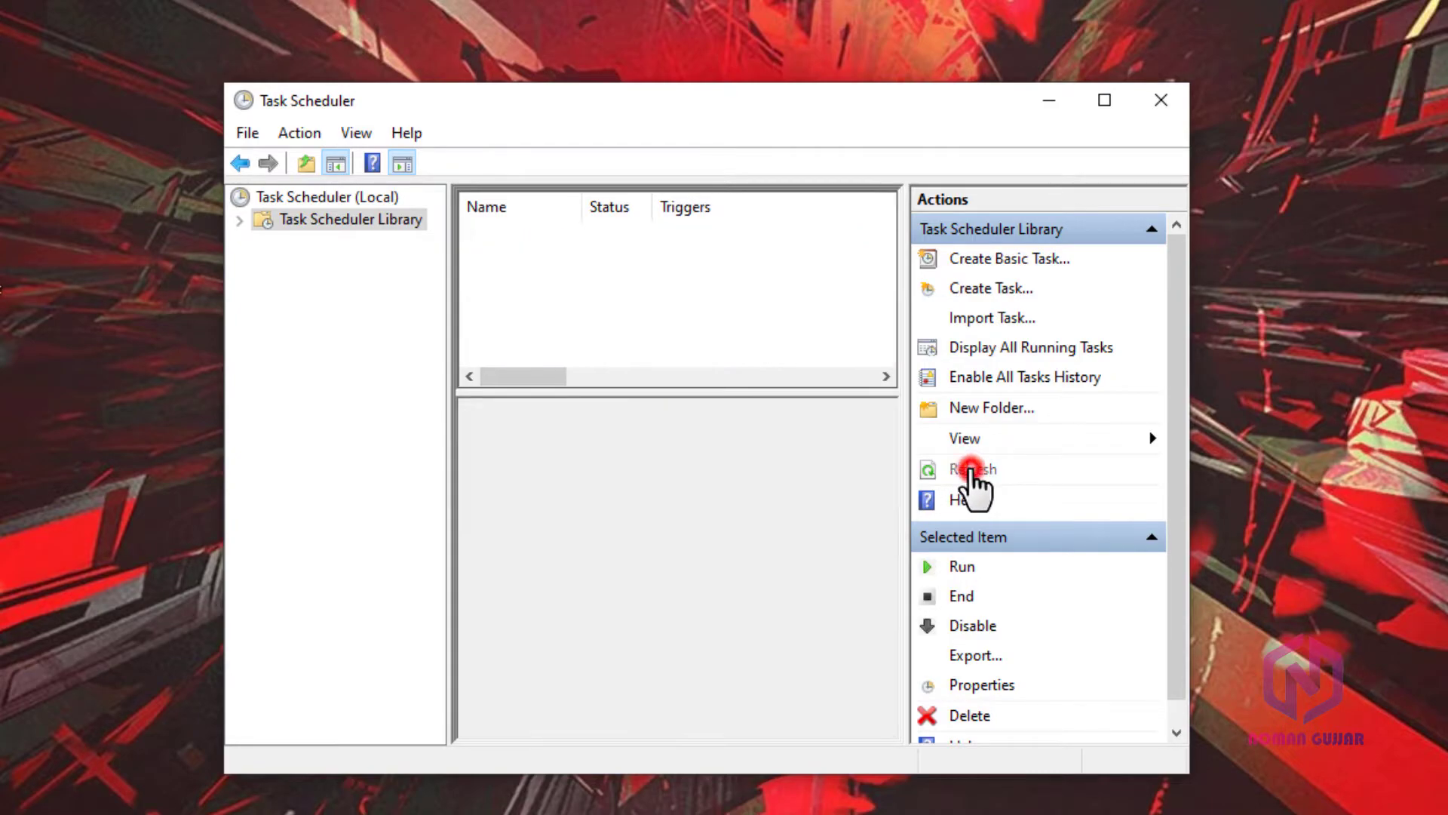
pyautogui.click(543, 232)
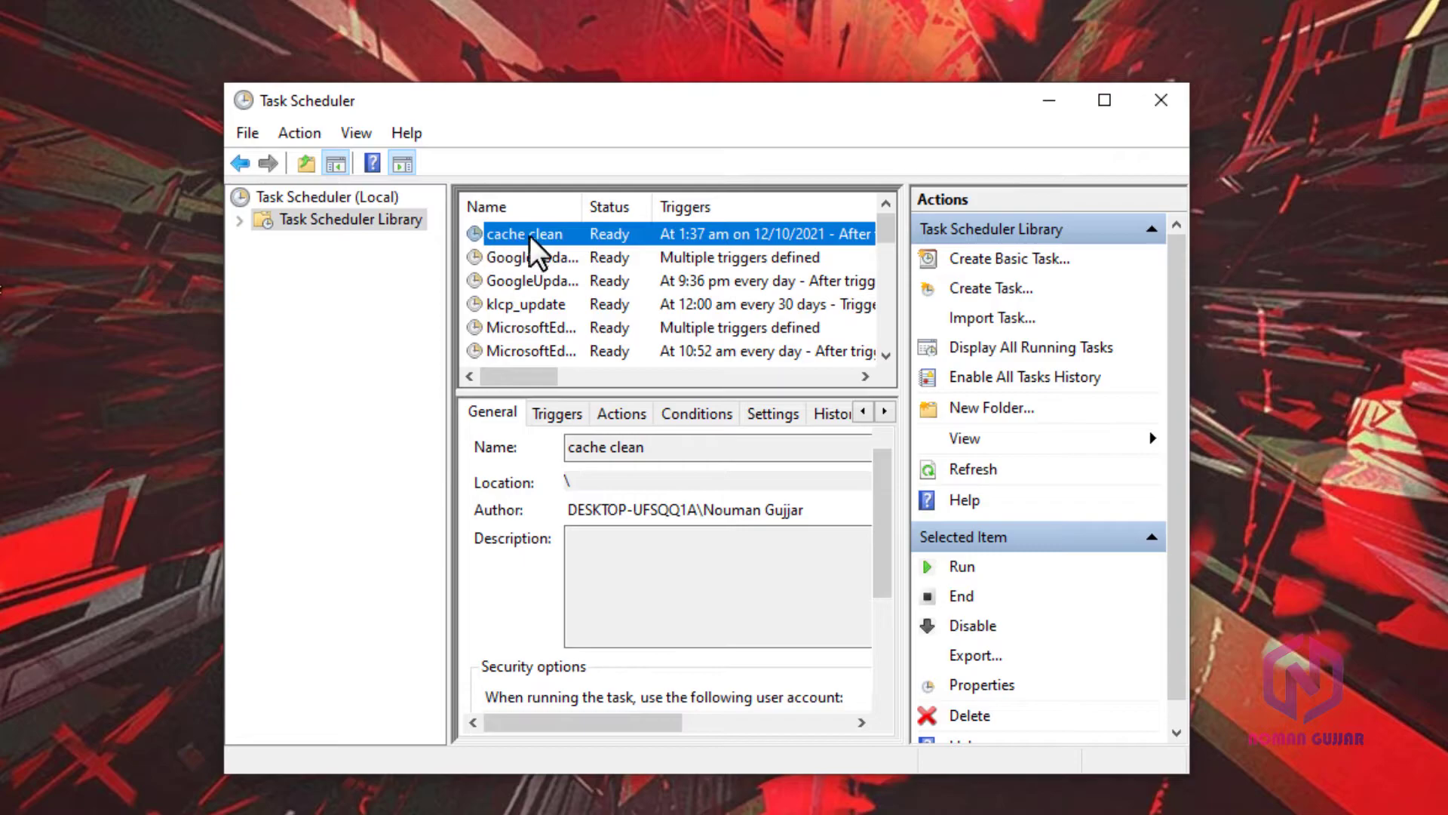
# Switch to Task Manager to check the cached memory before running the cache clean task, and close it again.
pyautogui.rightClick(551, 235)
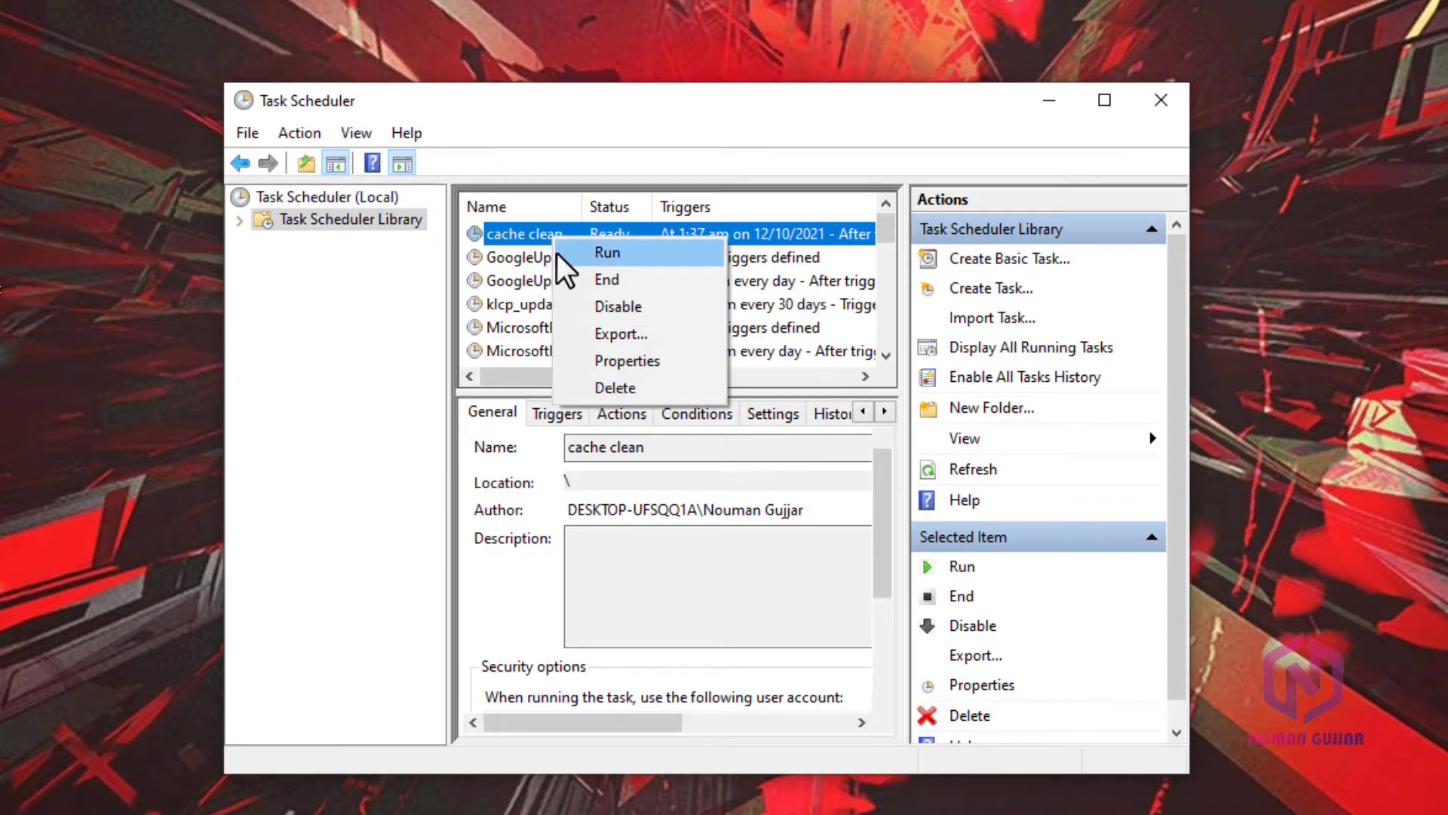
pyautogui.click(527, 235)
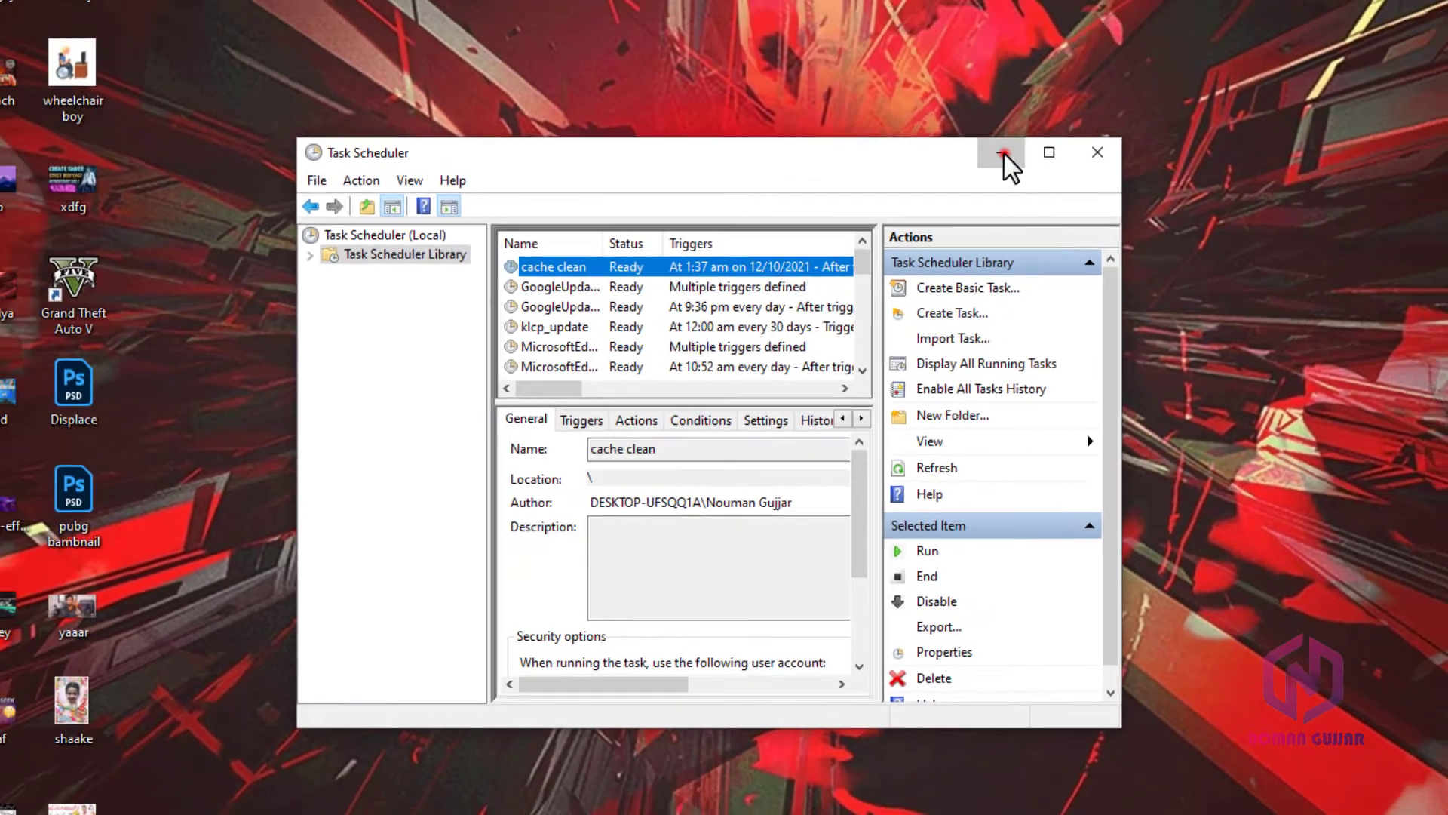
pyautogui.click(1003, 154)
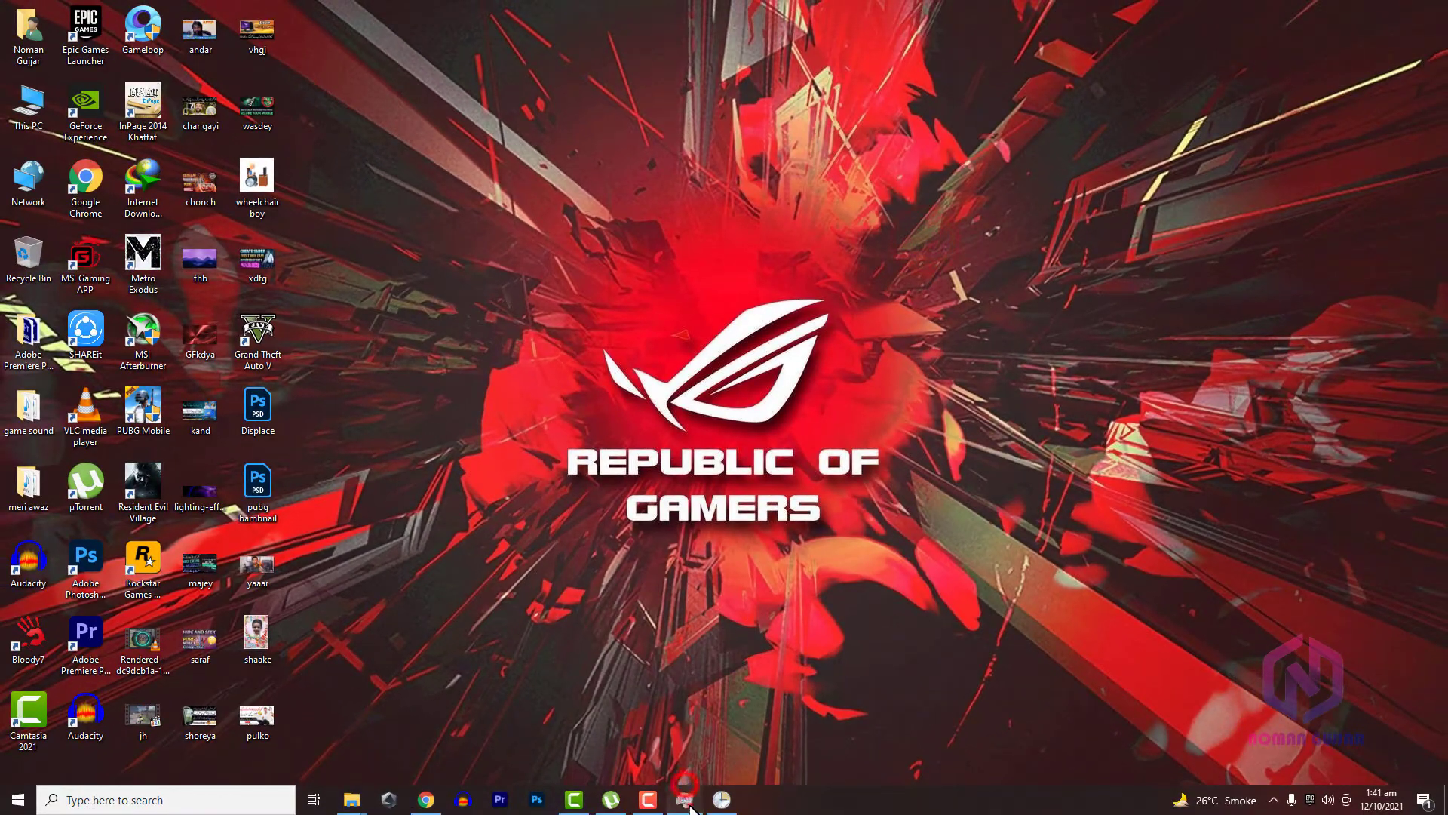
pyautogui.click(683, 795)
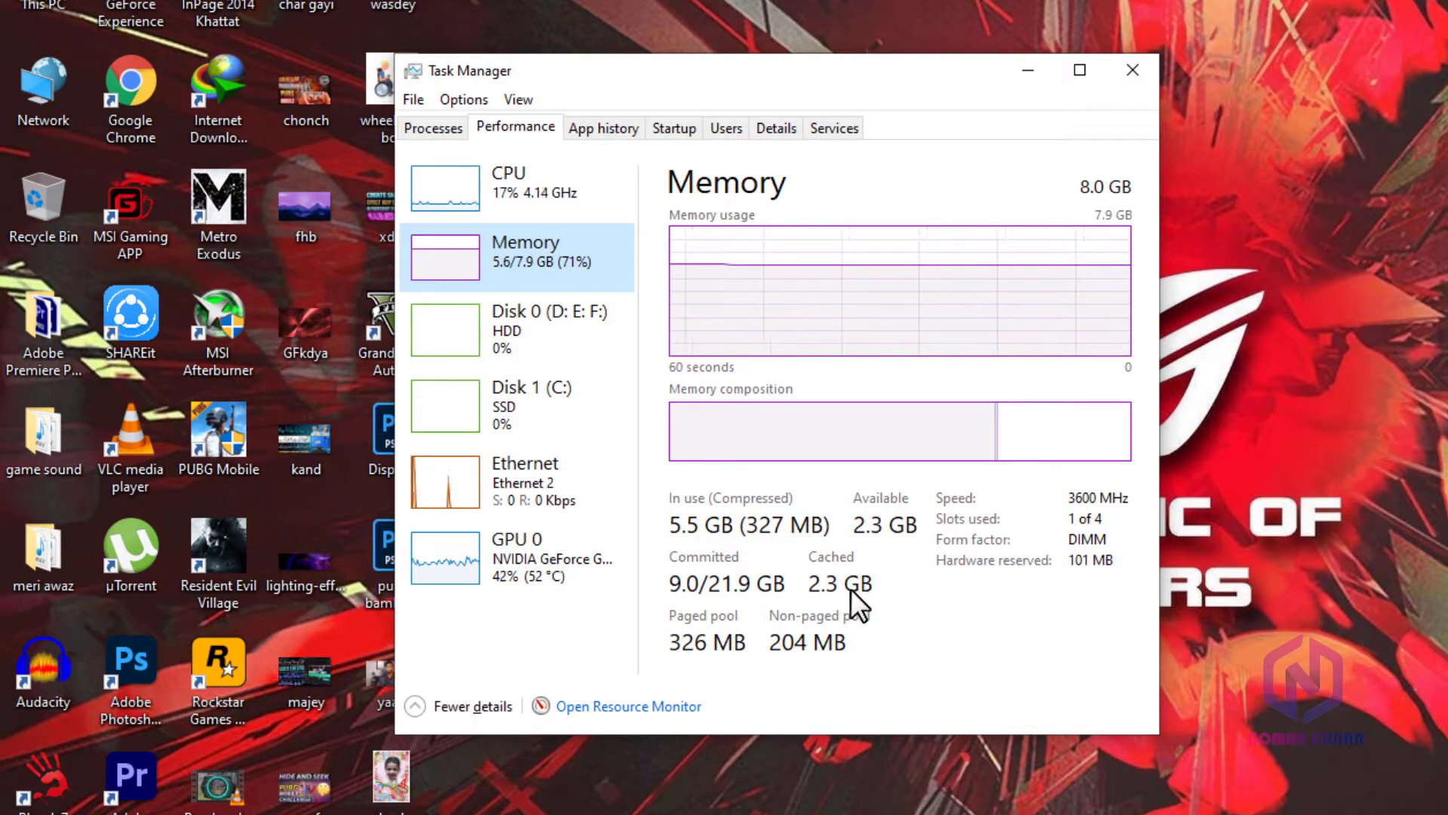
pyautogui.click(1132, 70)
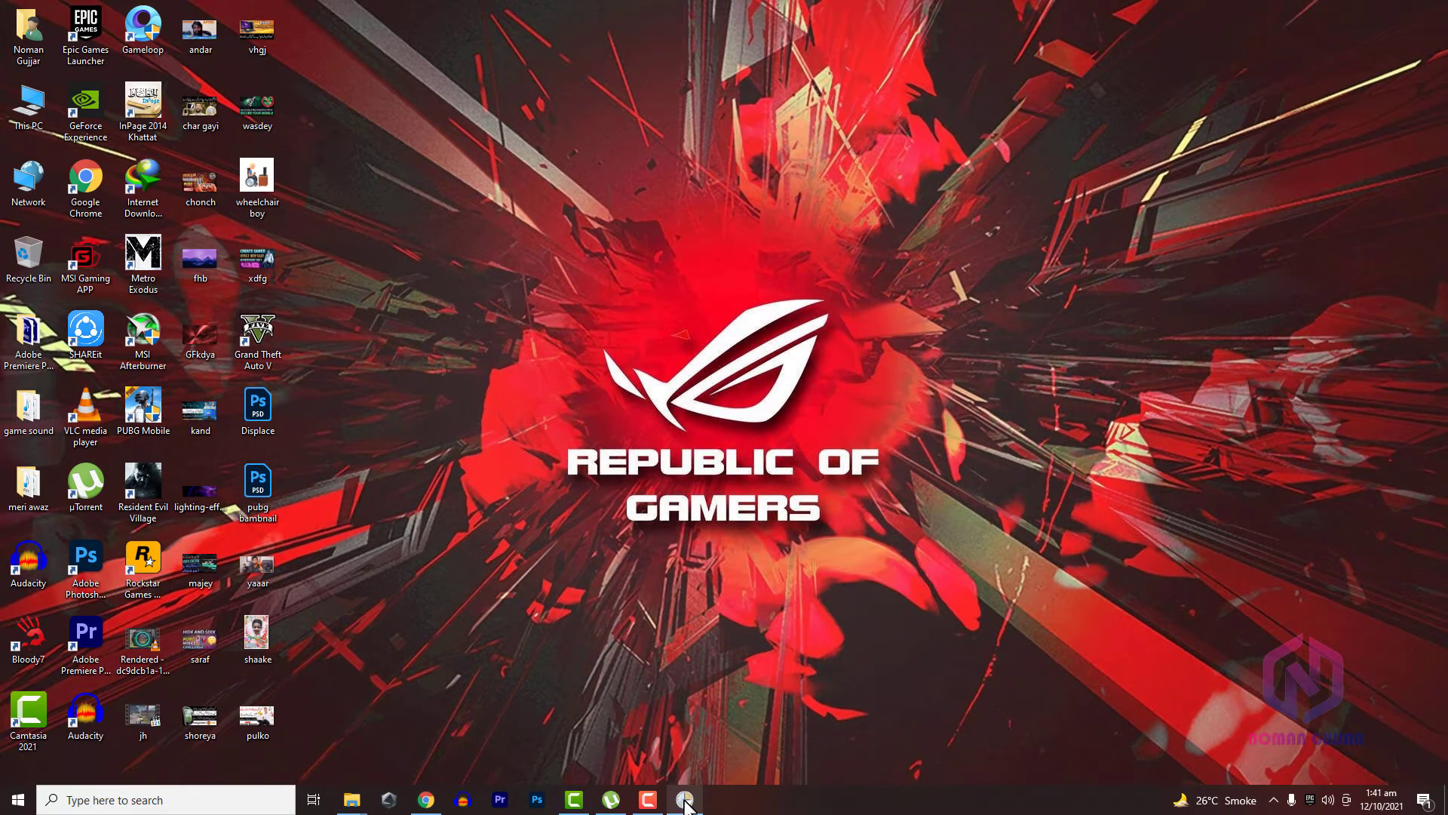
# Return to Task Scheduler, run the cache clean task manually and minimize the window.
pyautogui.click(685, 799)
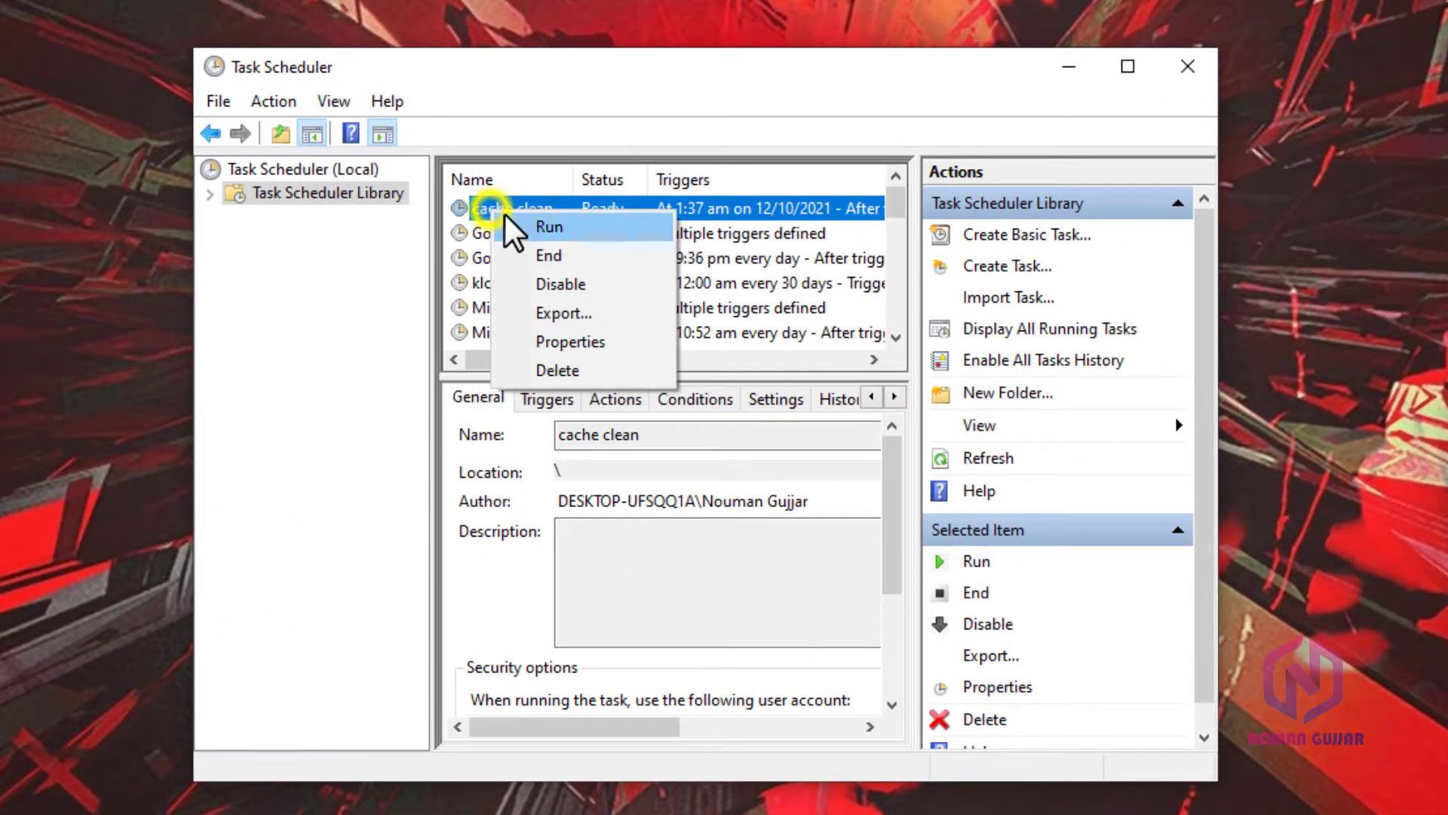
pyautogui.click(557, 235)
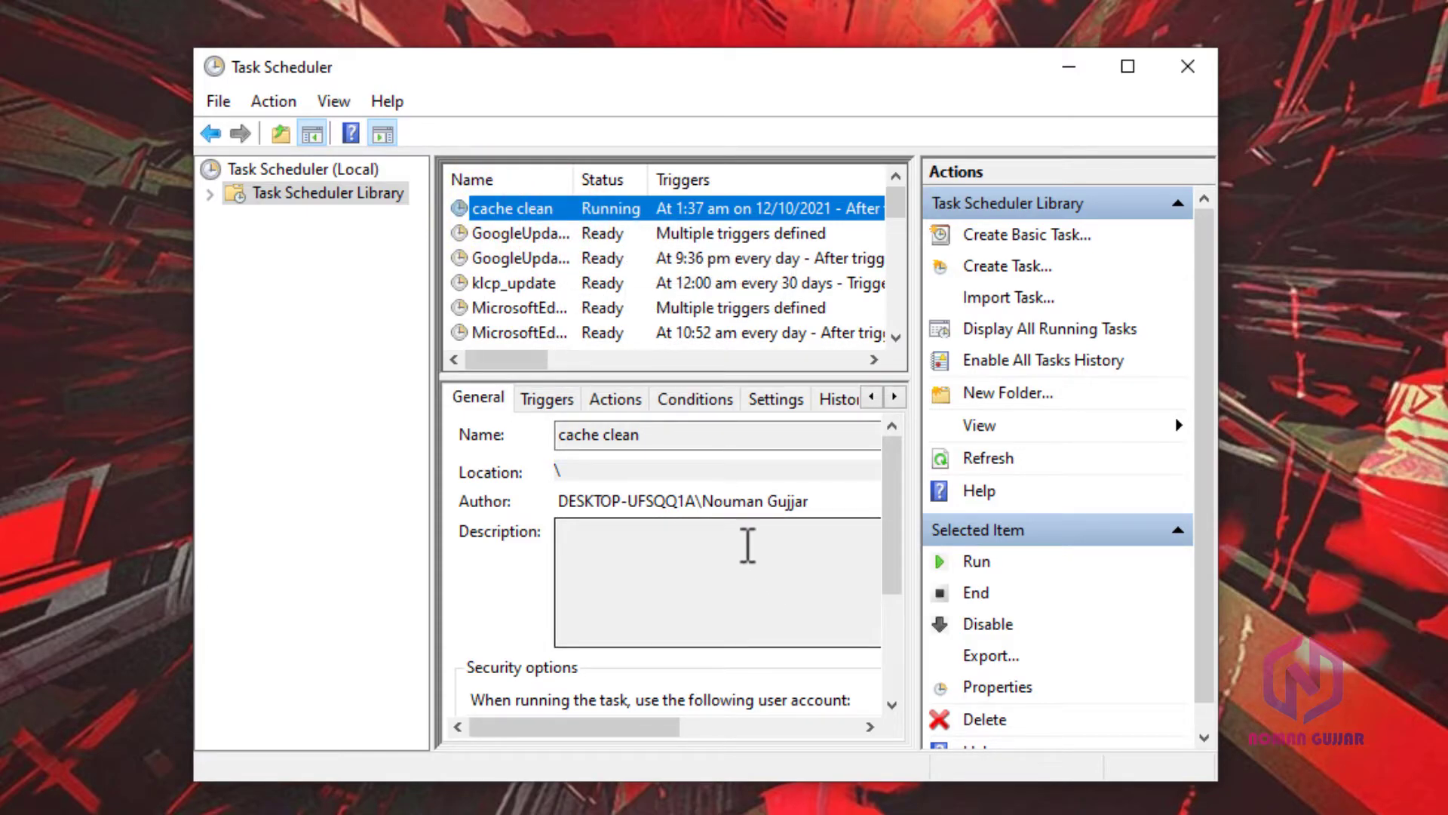
pyautogui.click(948, 560)
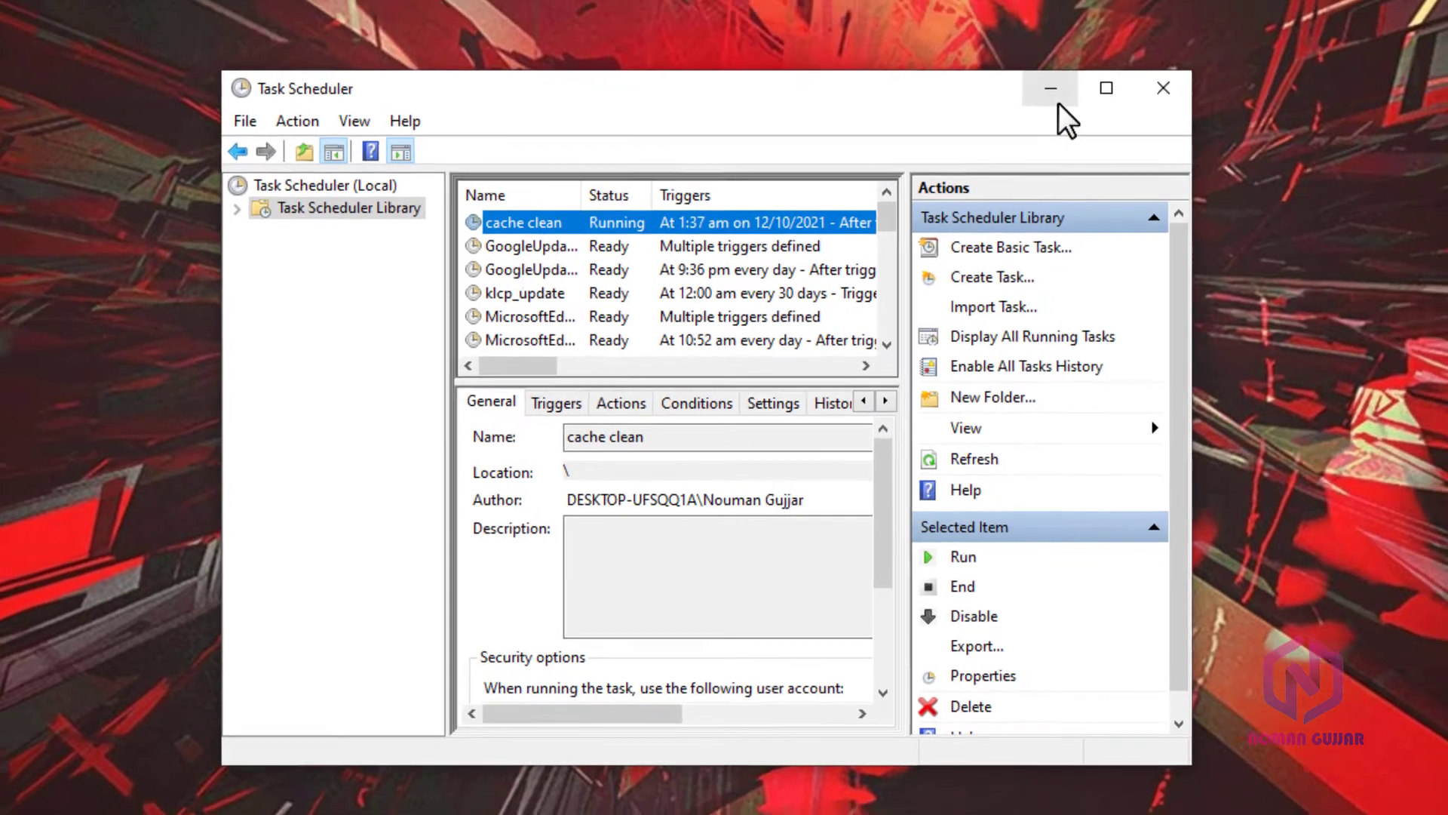
pyautogui.click(1069, 66)
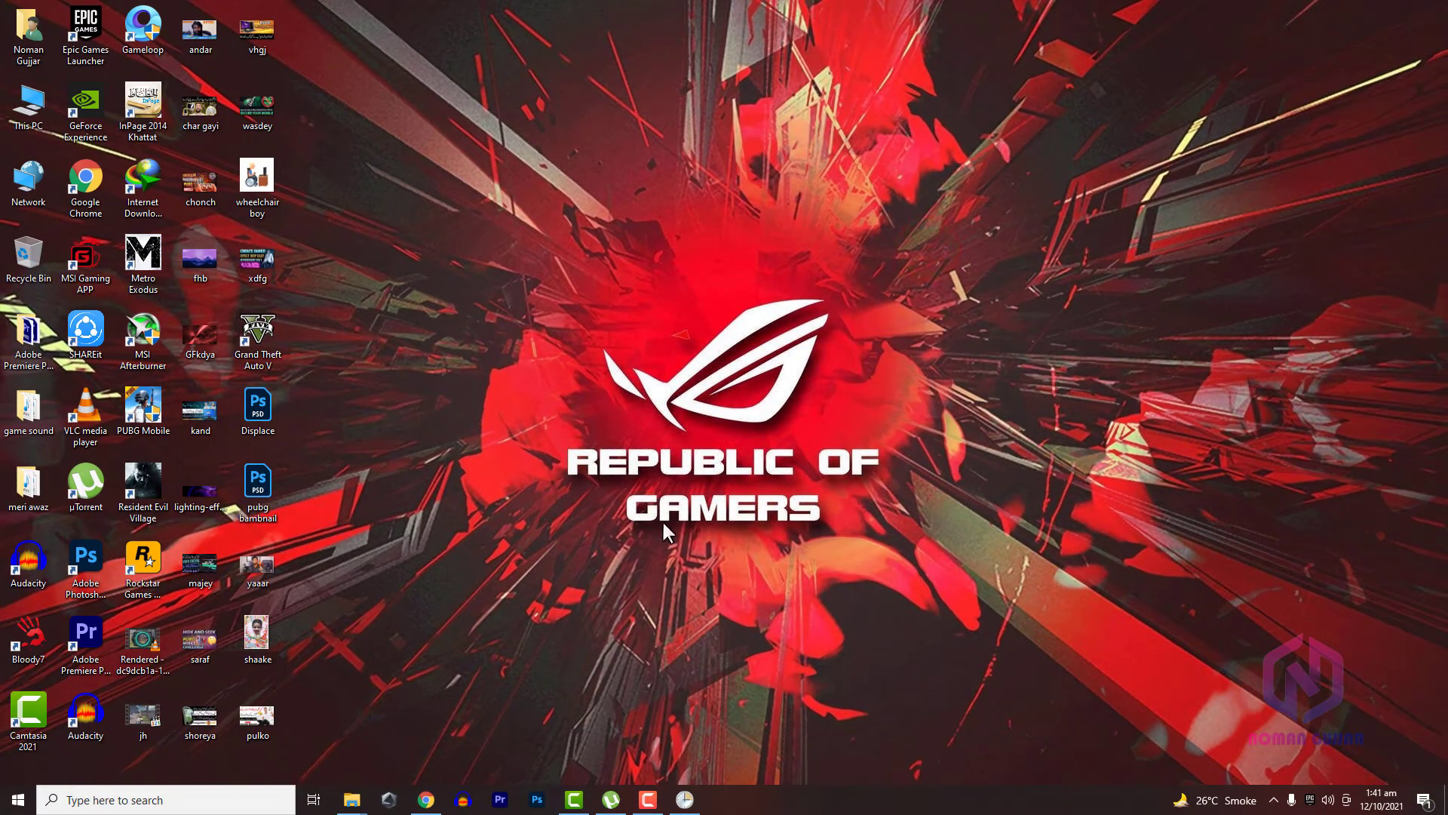
# Find and open Task Manager through Windows search, examine the cached memory in its Memory performance view, and close it.
pyautogui.click(209, 801)
pyautogui.write('ta')
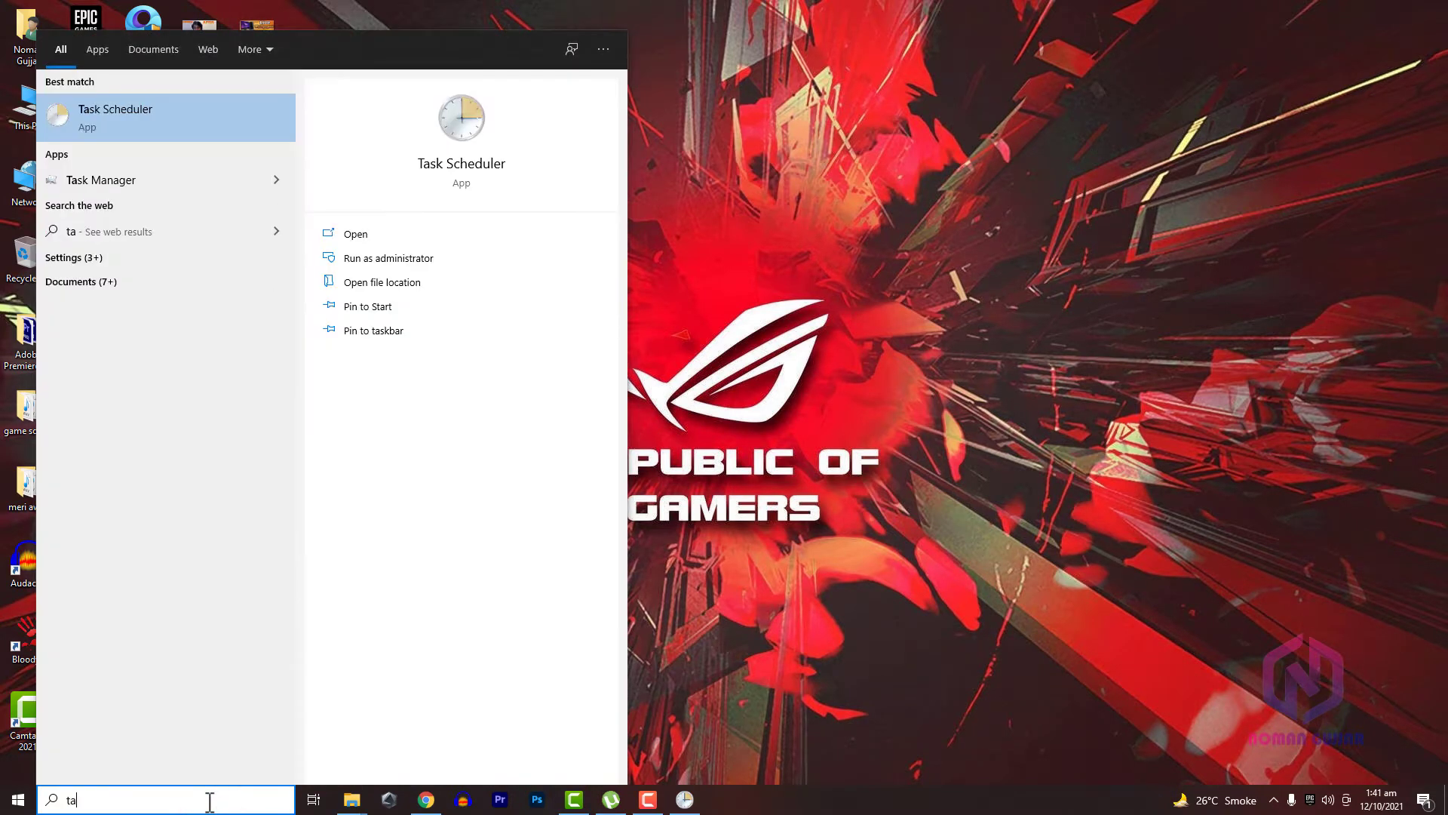
pyautogui.write('s')
pyautogui.click(154, 183)
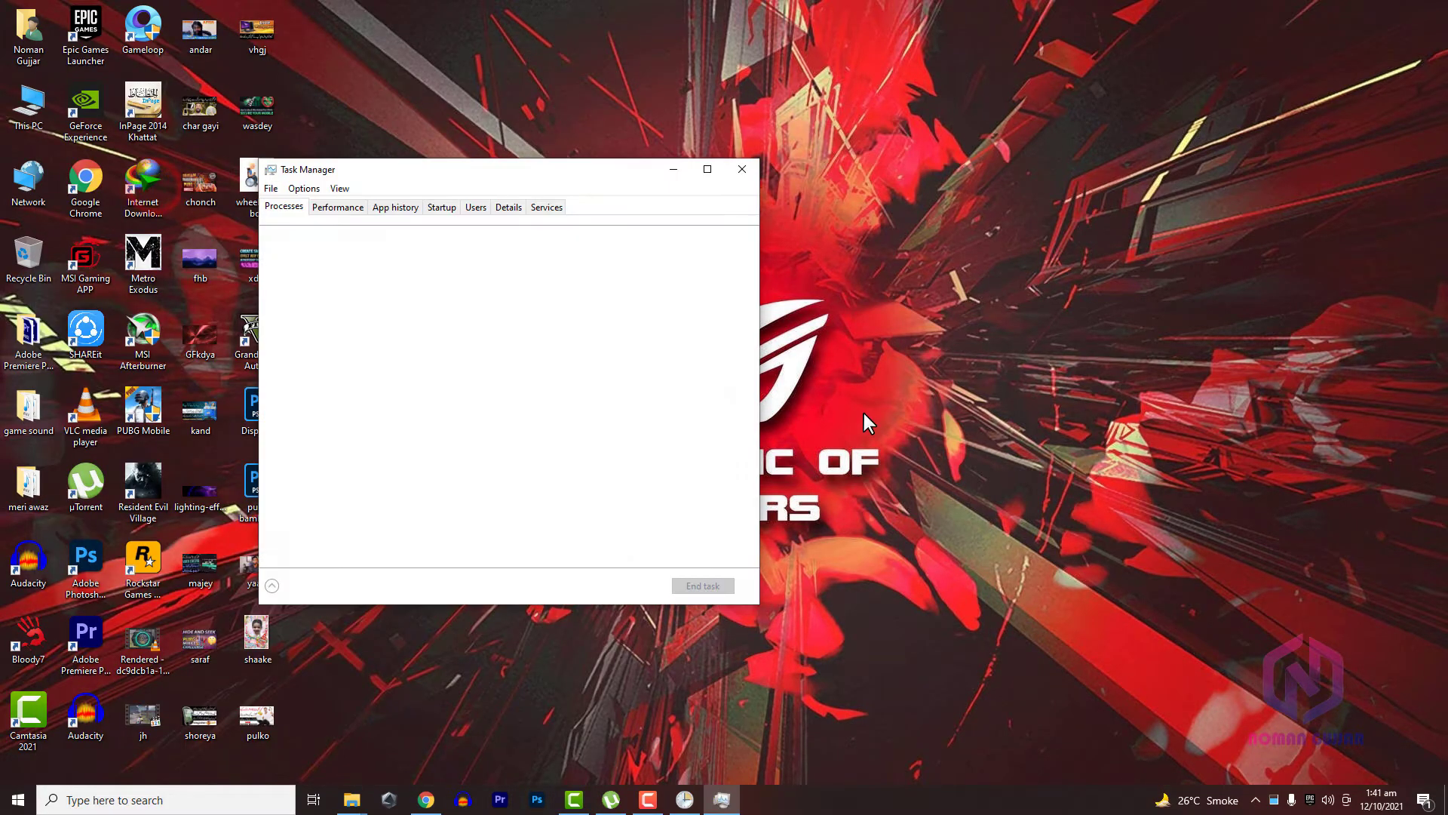
pyautogui.click(346, 207)
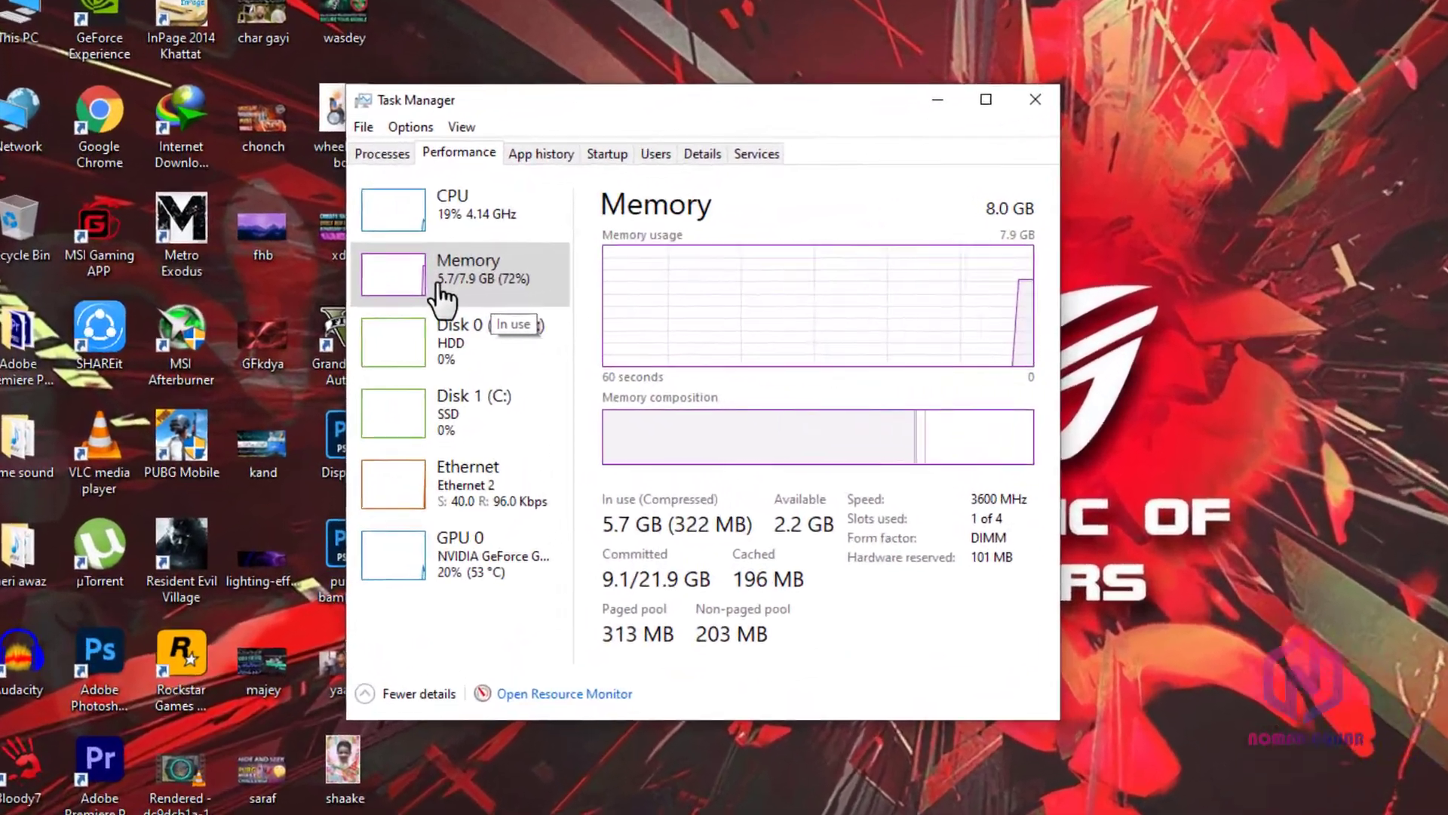
pyautogui.click(440, 287)
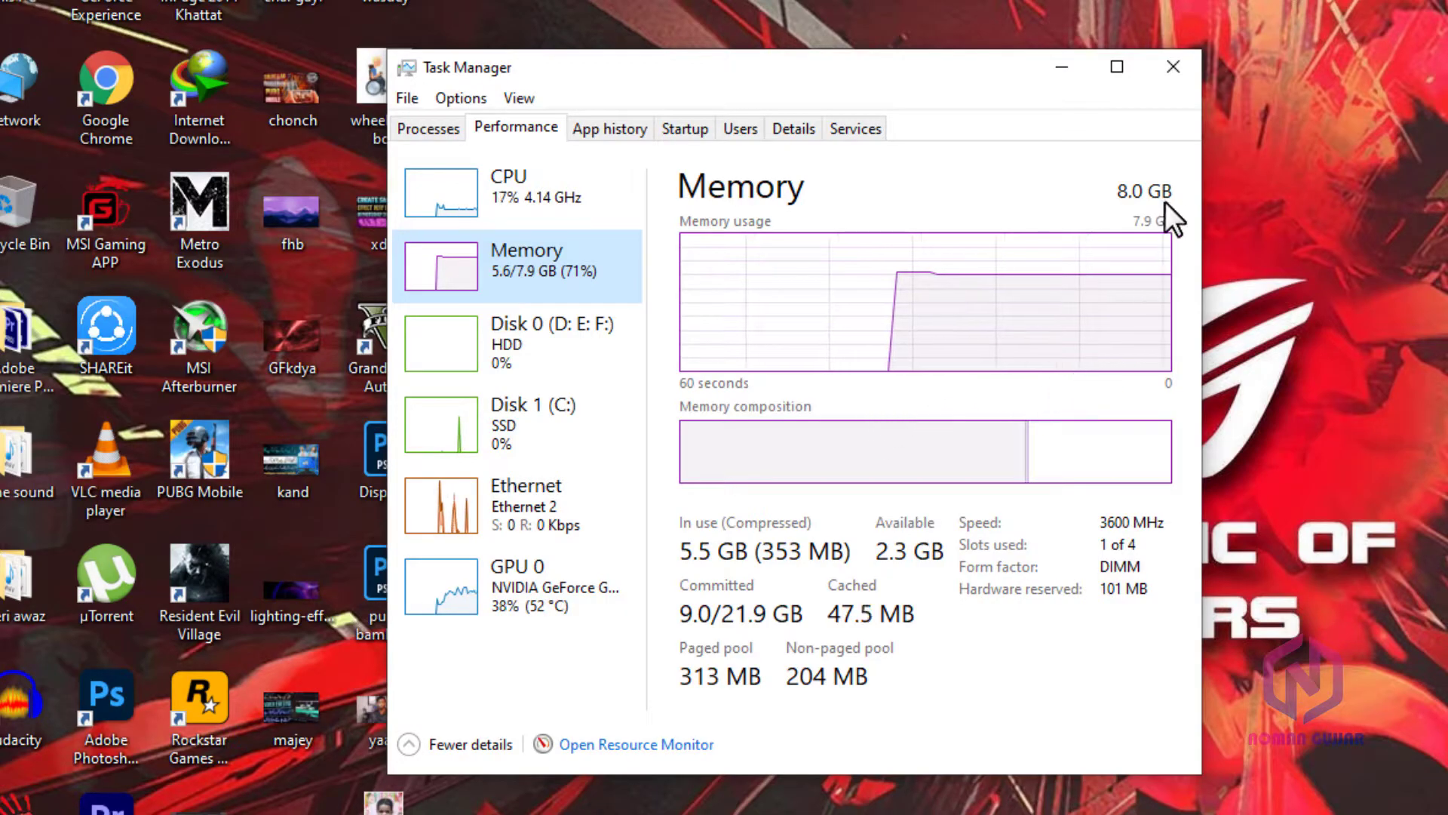
pyautogui.click(1171, 66)
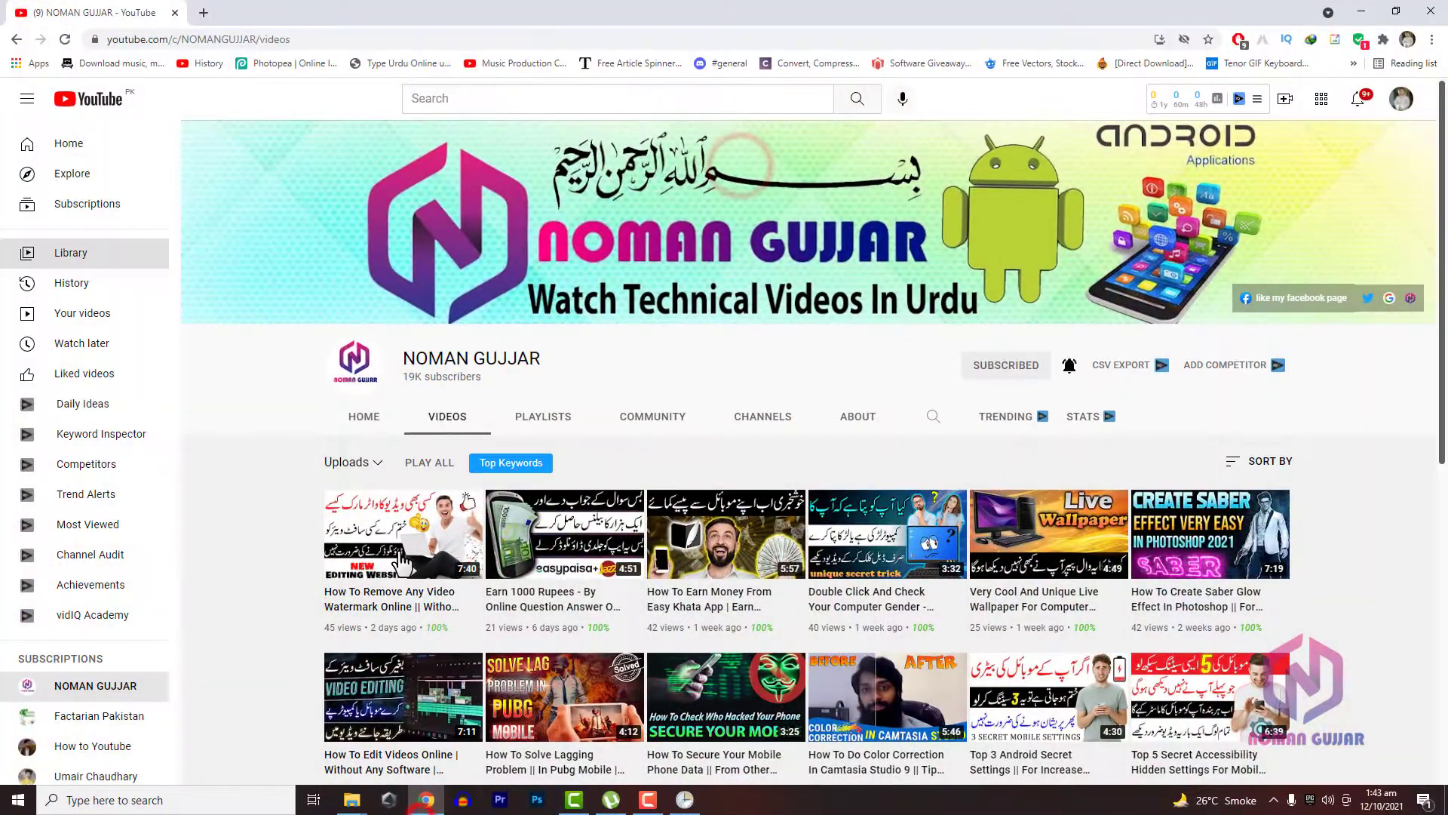
# In a new Chrome tab, search for "mem reduct download" and open the softfamous.com result in its own tab.
pyautogui.click(211, 15)
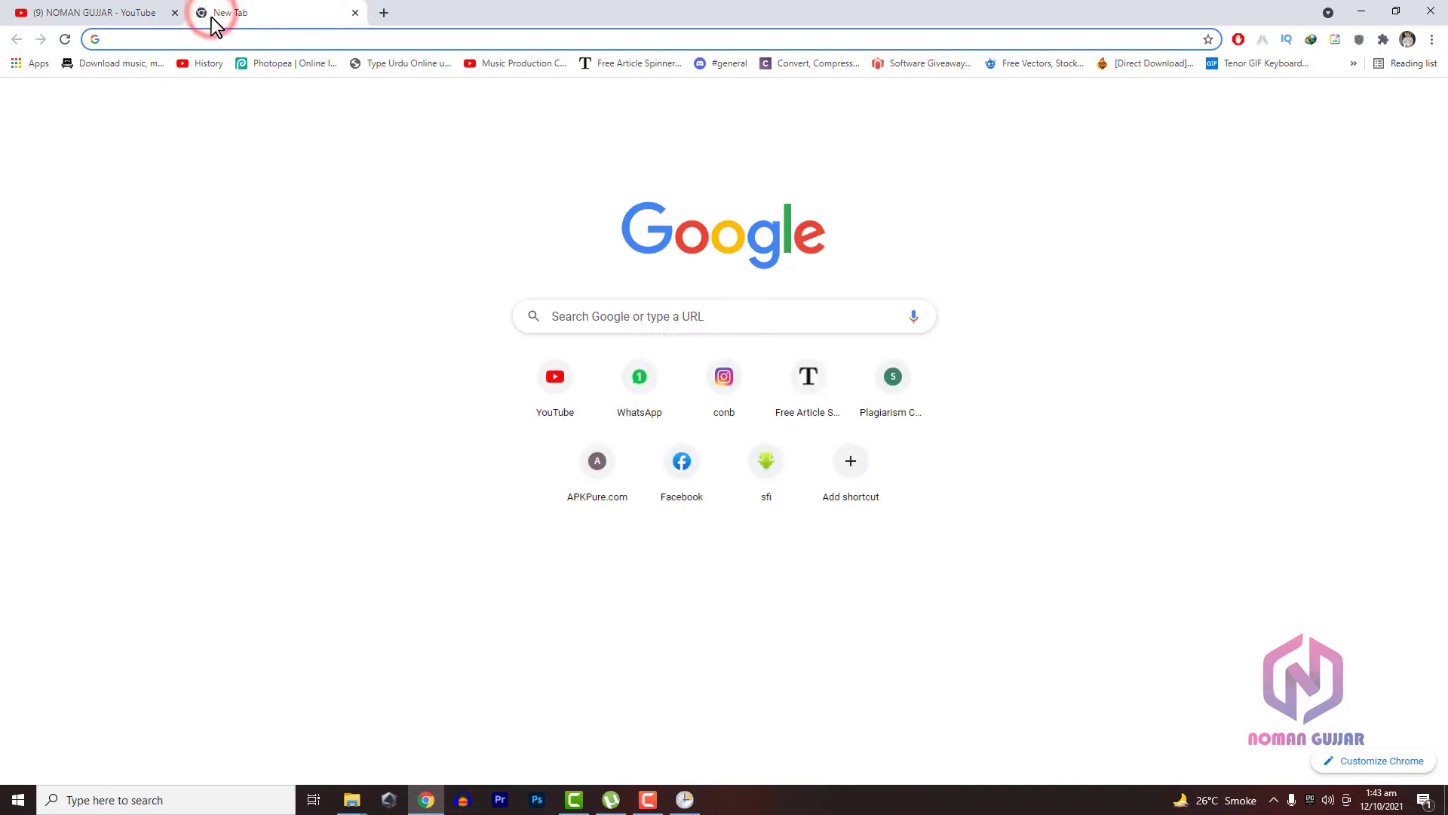
pyautogui.write('mem')
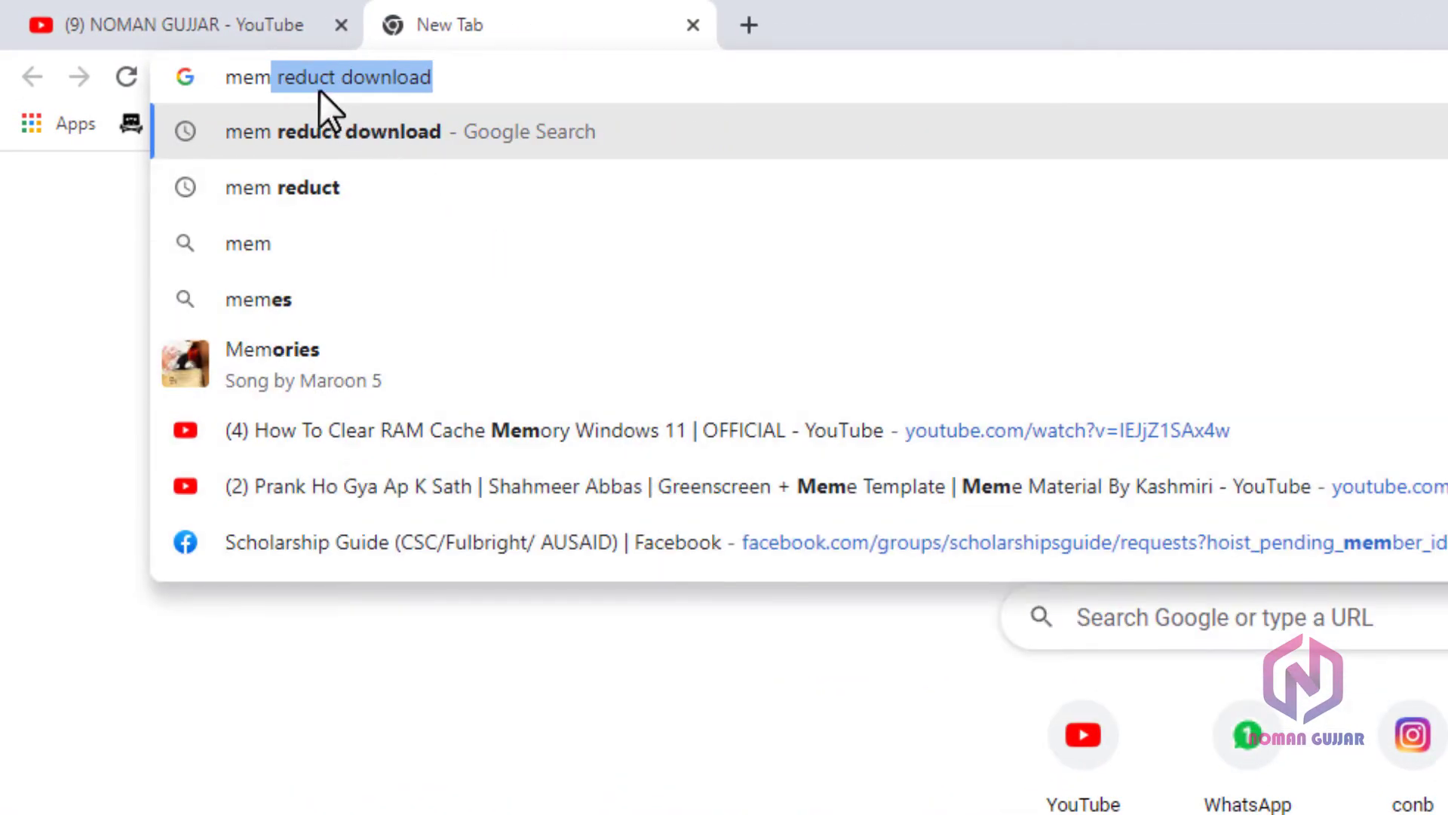
pyautogui.click(317, 78)
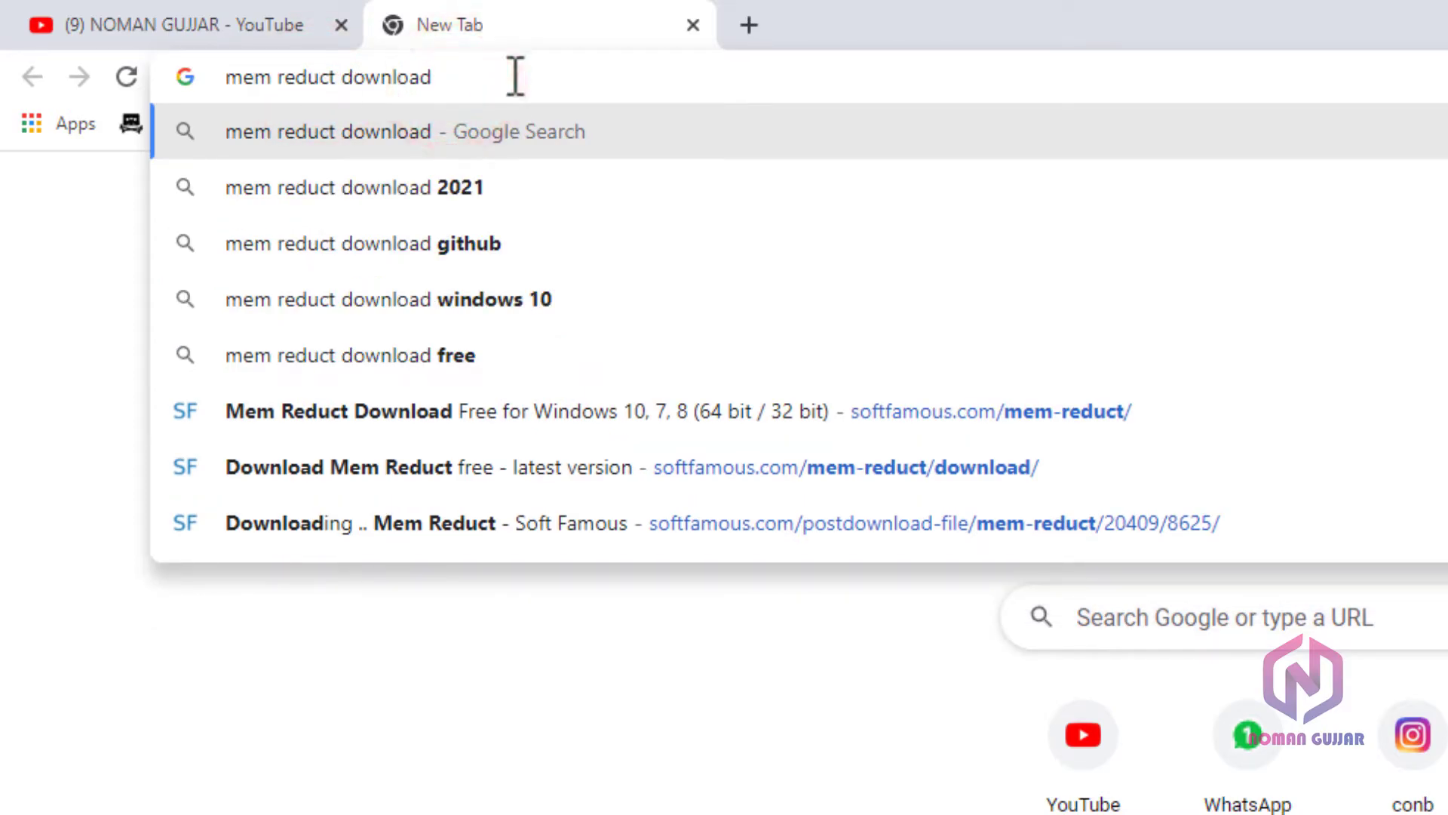
pyautogui.press('Return')
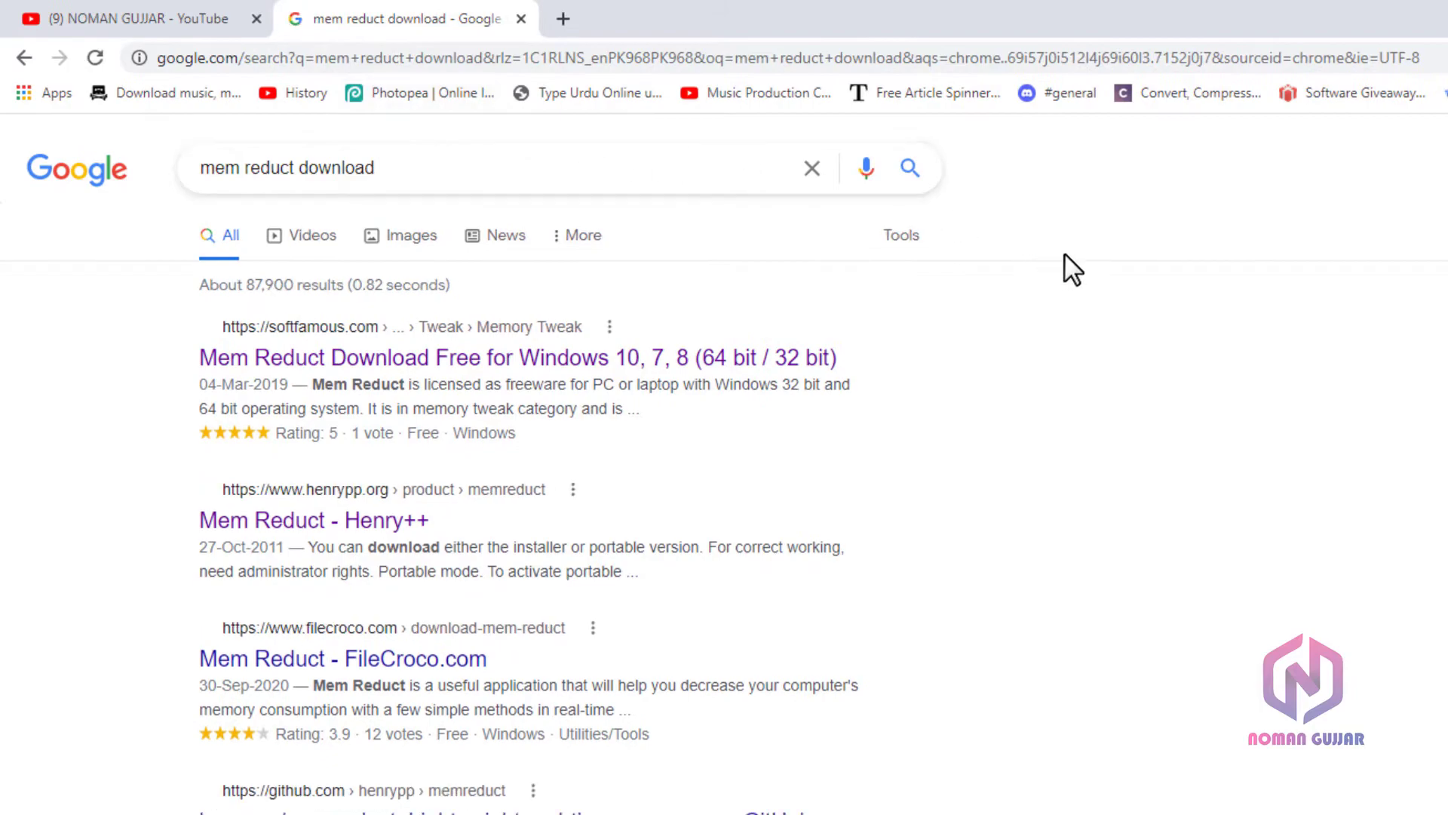
pyautogui.rightClick(643, 360)
pyautogui.click(656, 367)
pyautogui.click(609, 18)
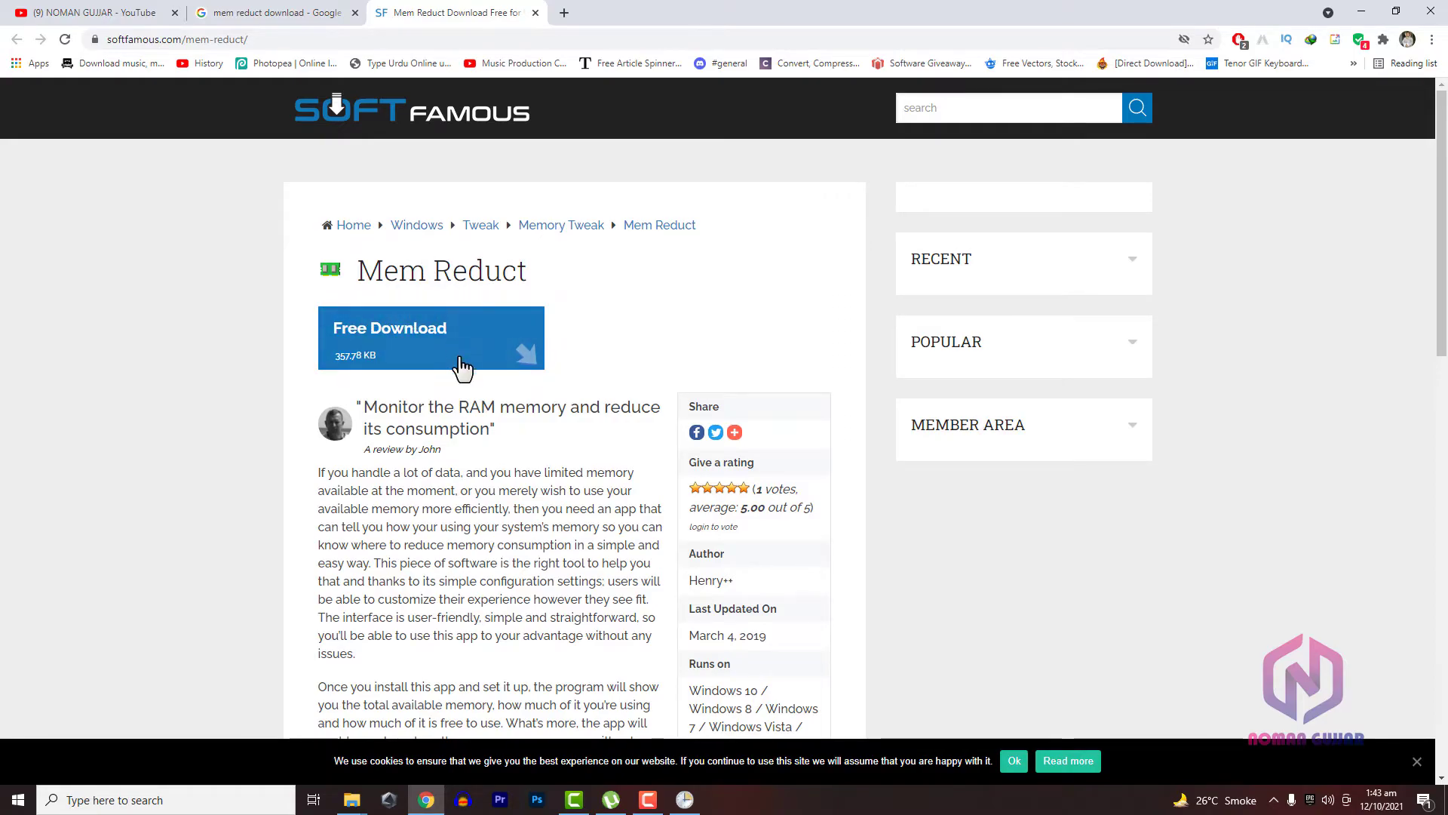
# Download the Mem Reduct installer from the SoftFamous page and open the folder where it is saved.
pyautogui.click(400, 330)
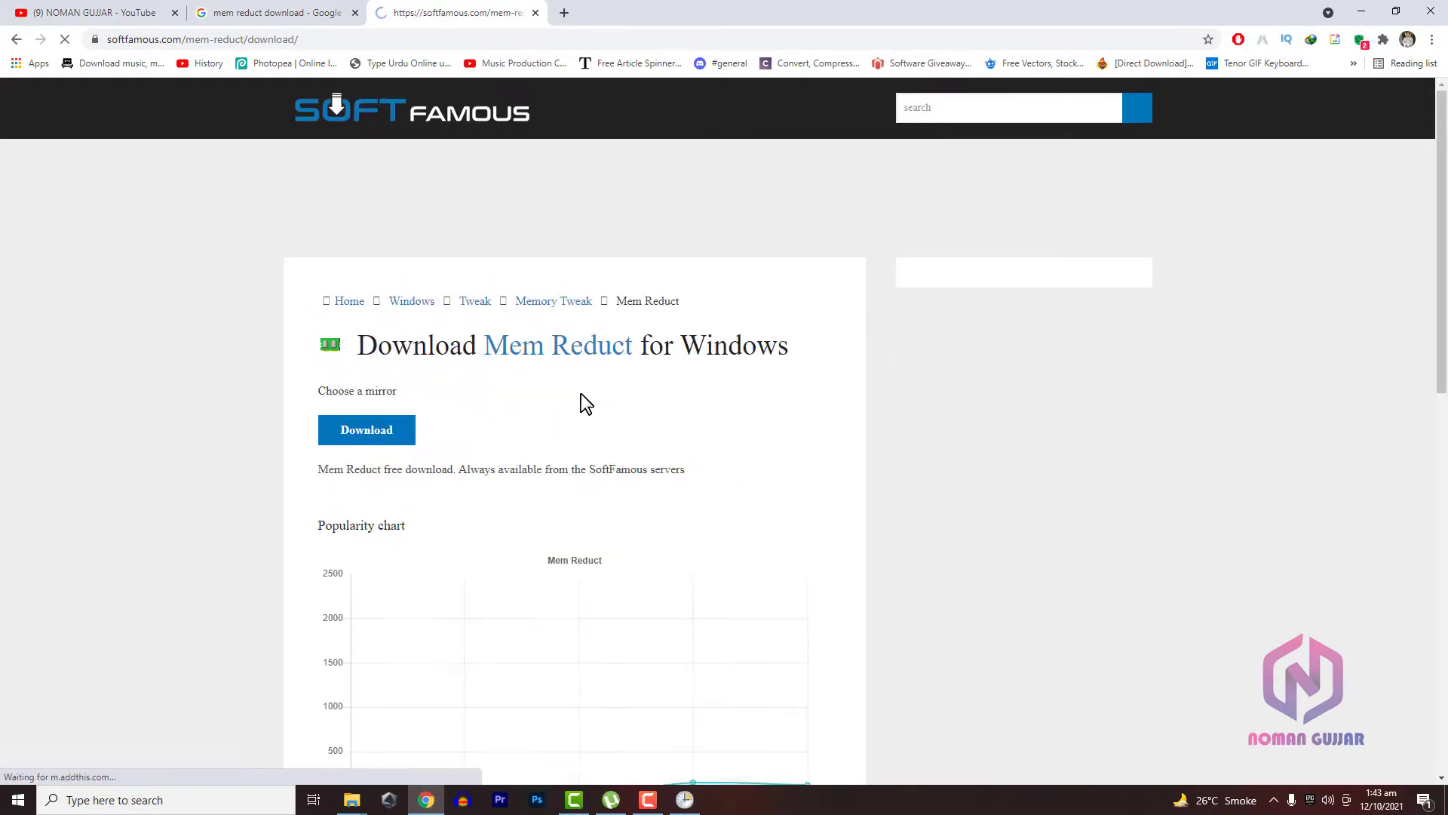
pyautogui.scroll(-2, 523, 385)
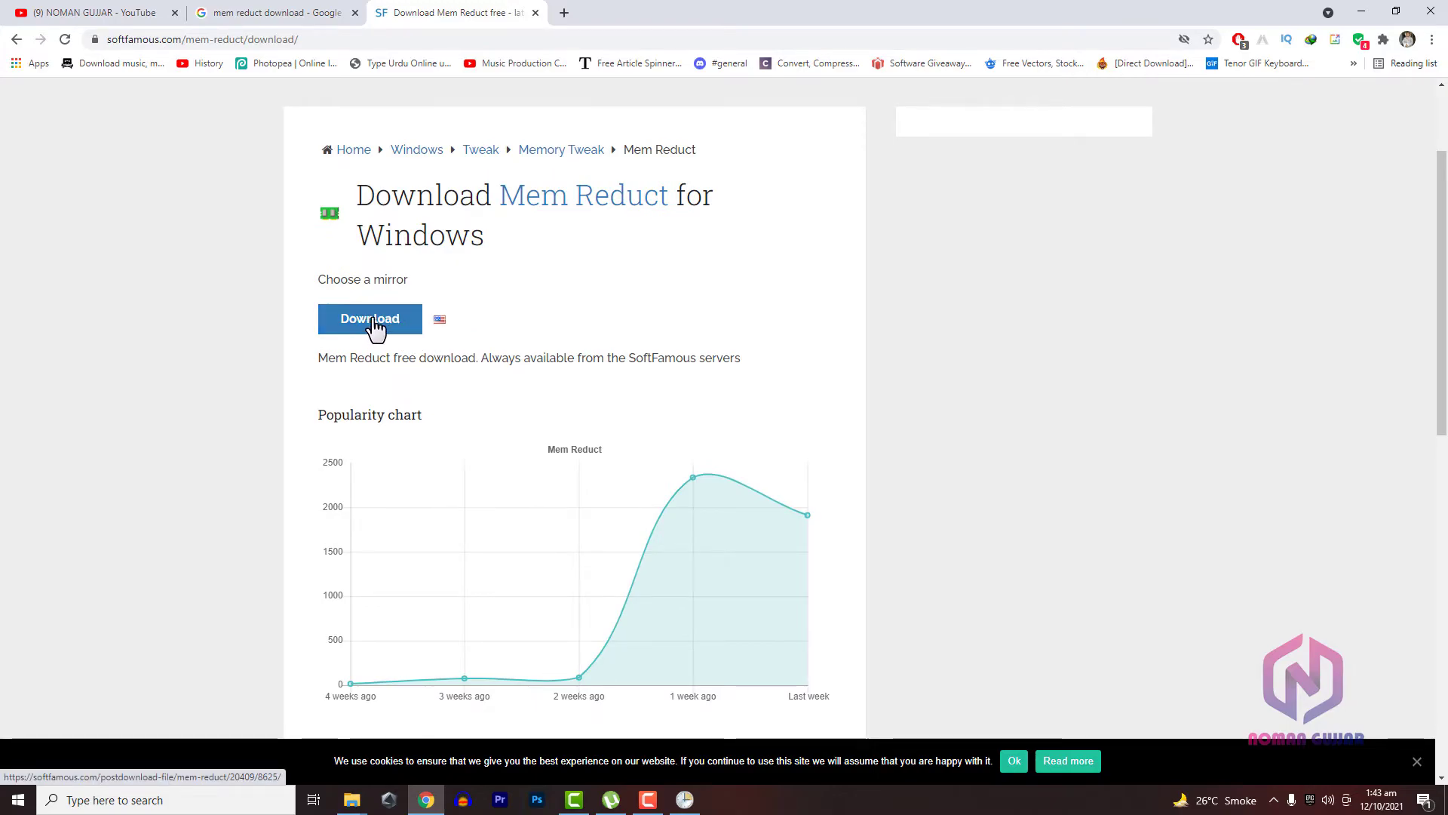
pyautogui.click(375, 325)
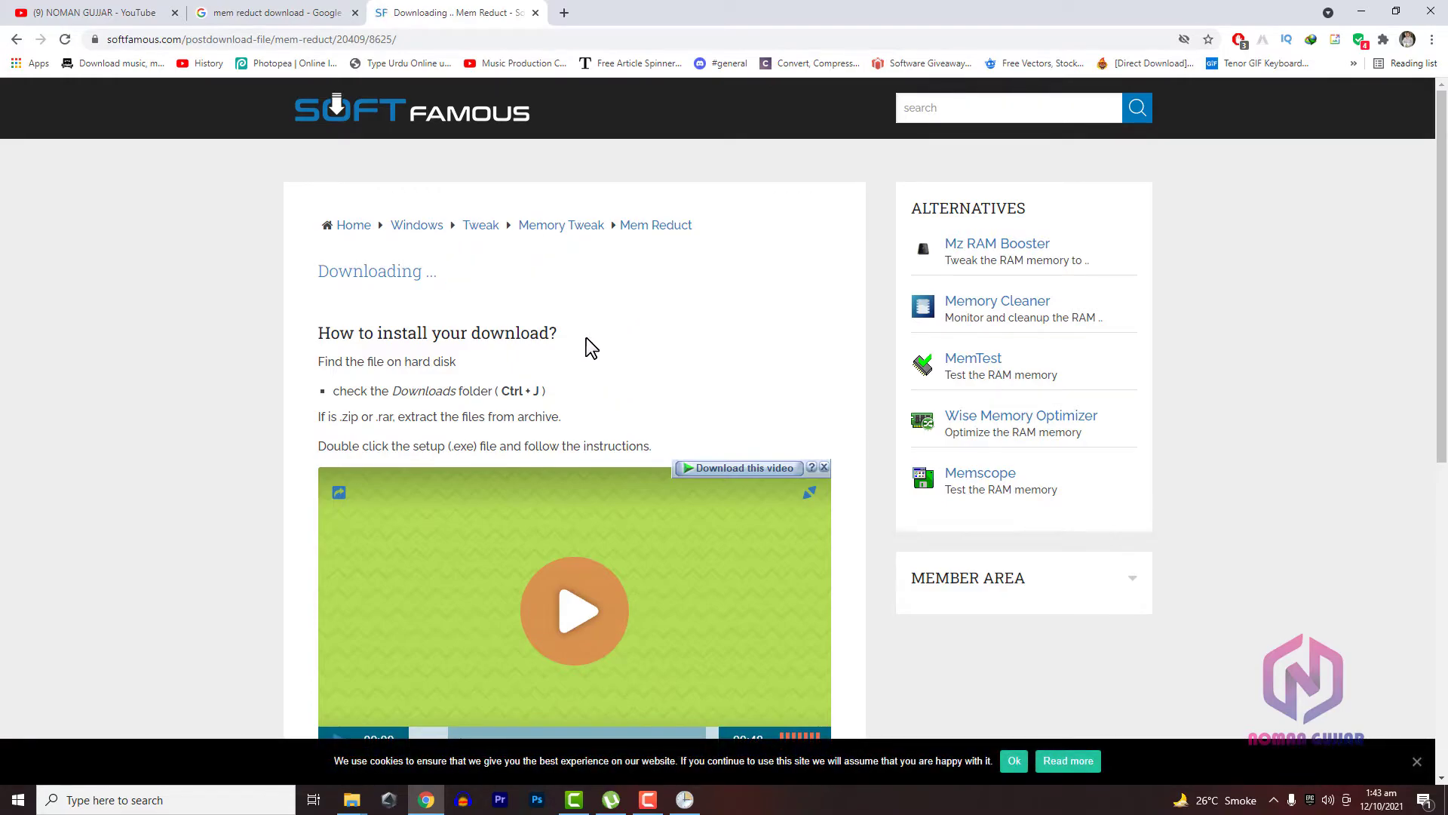
pyautogui.click(685, 455)
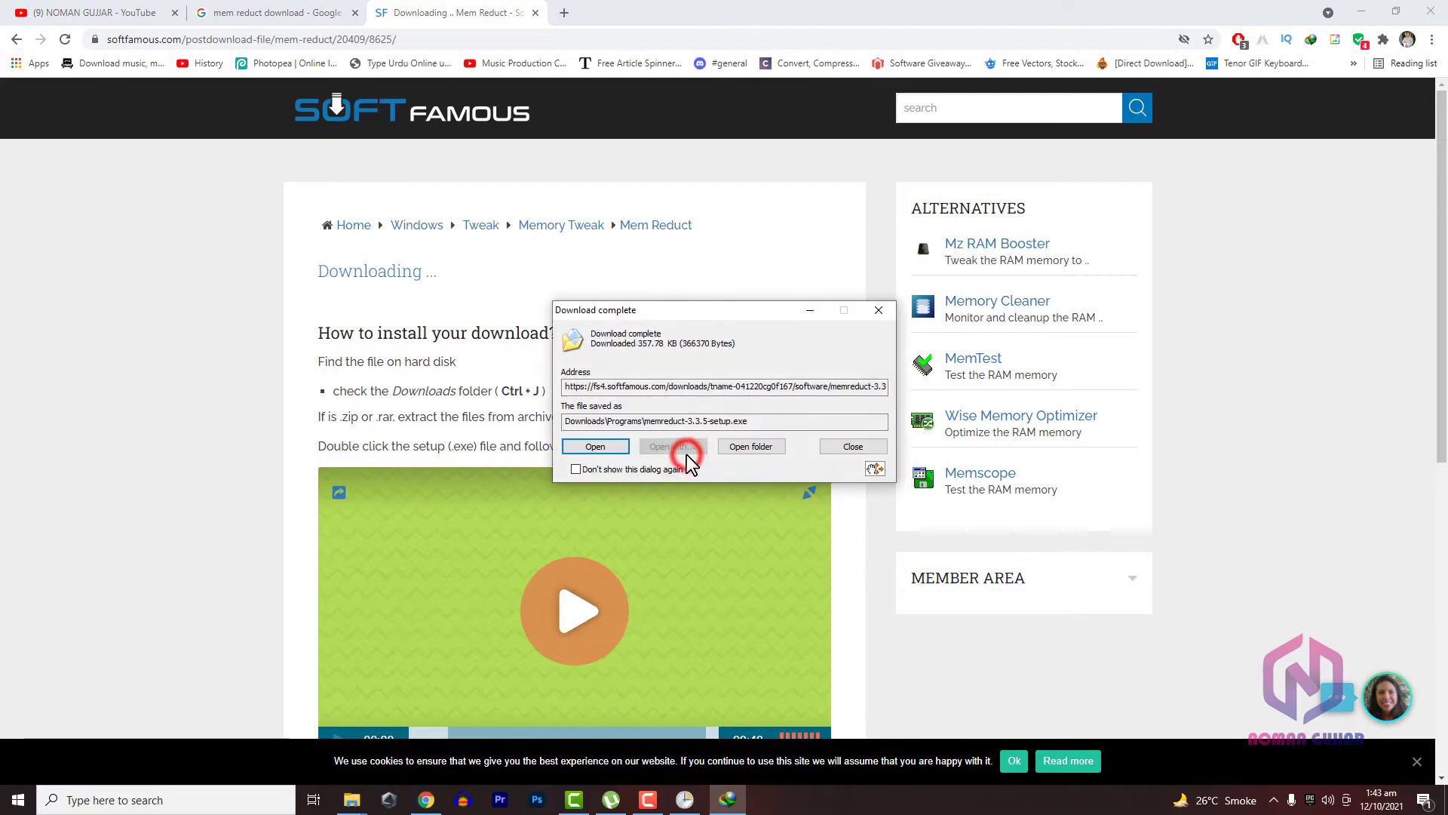
pyautogui.click(755, 445)
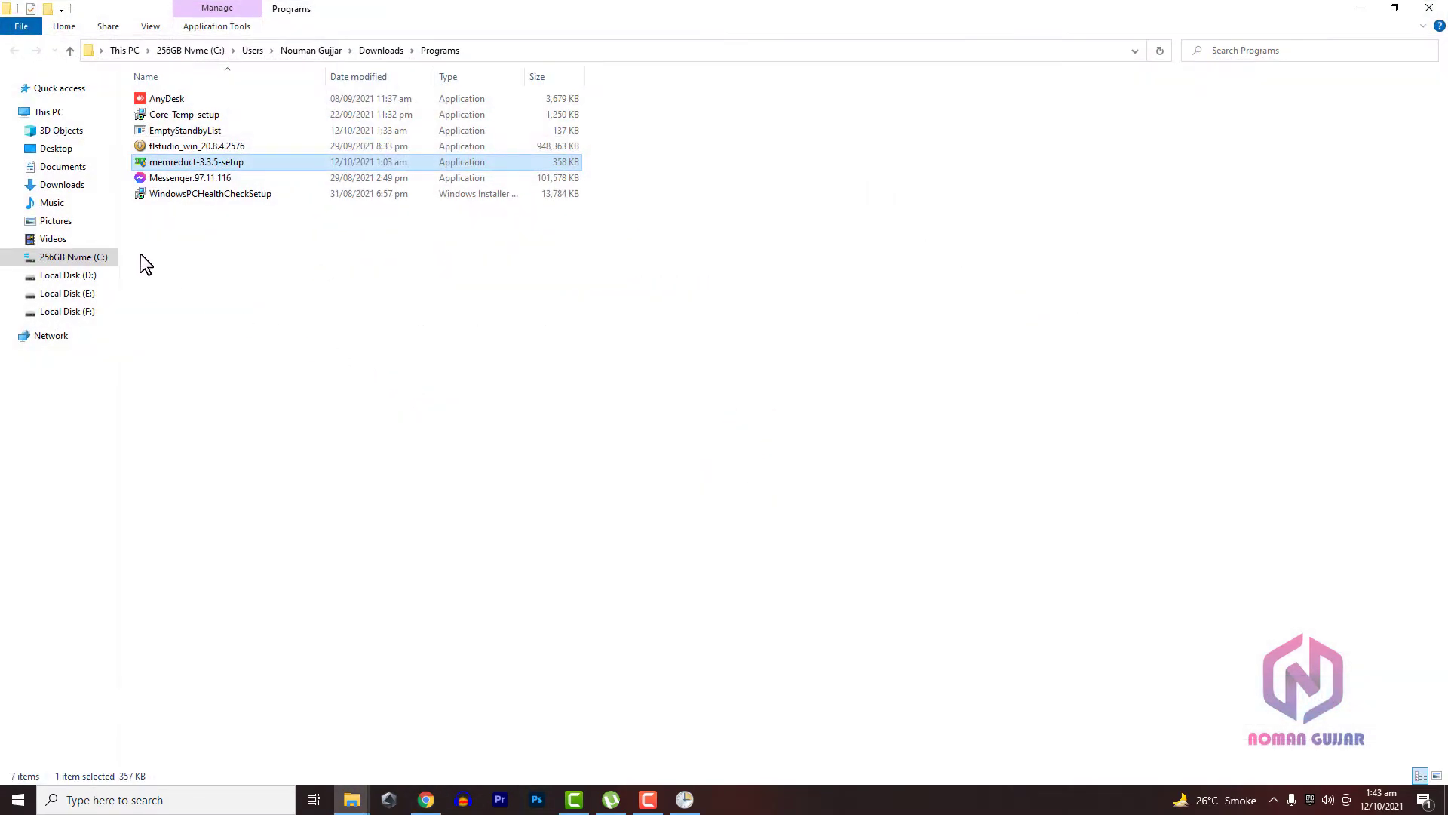
# Run memreduct-3.3.5-setup, accept the license and install Mem Reduct with the default folder and components, keeping Run Mem Reduct enabled.
pyautogui.doubleClick(149, 169)
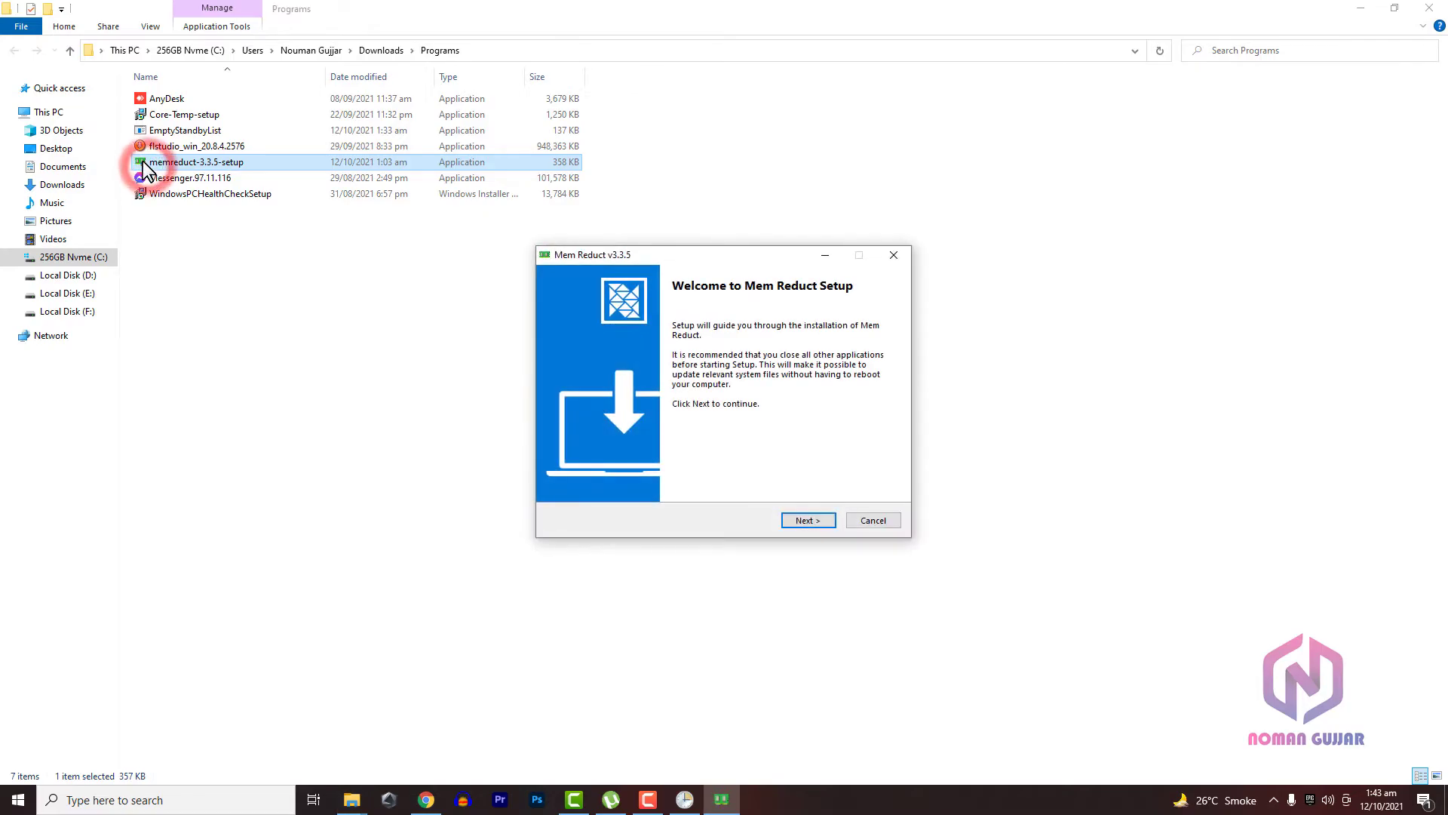
pyautogui.click(809, 522)
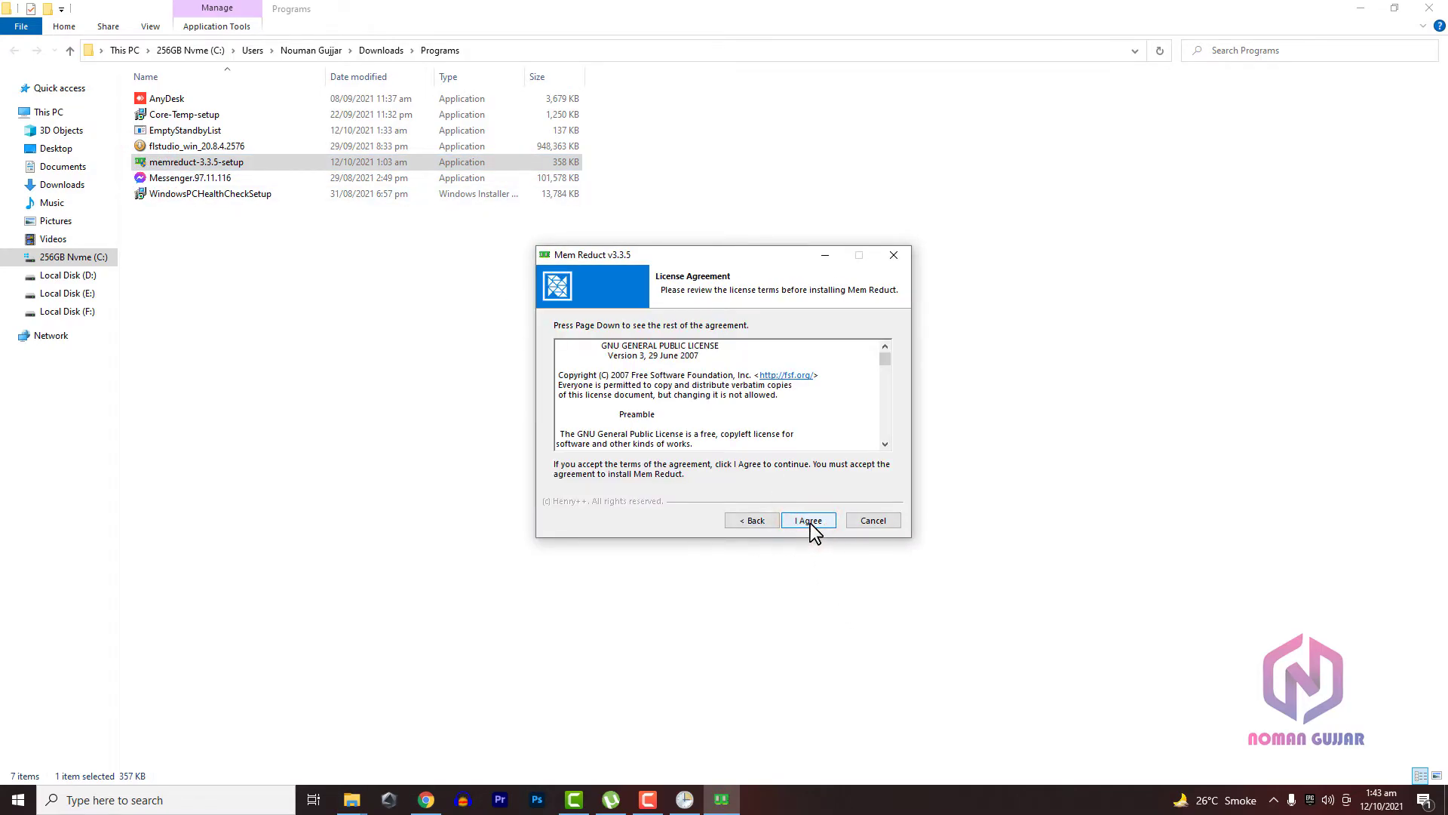
pyautogui.click(809, 520)
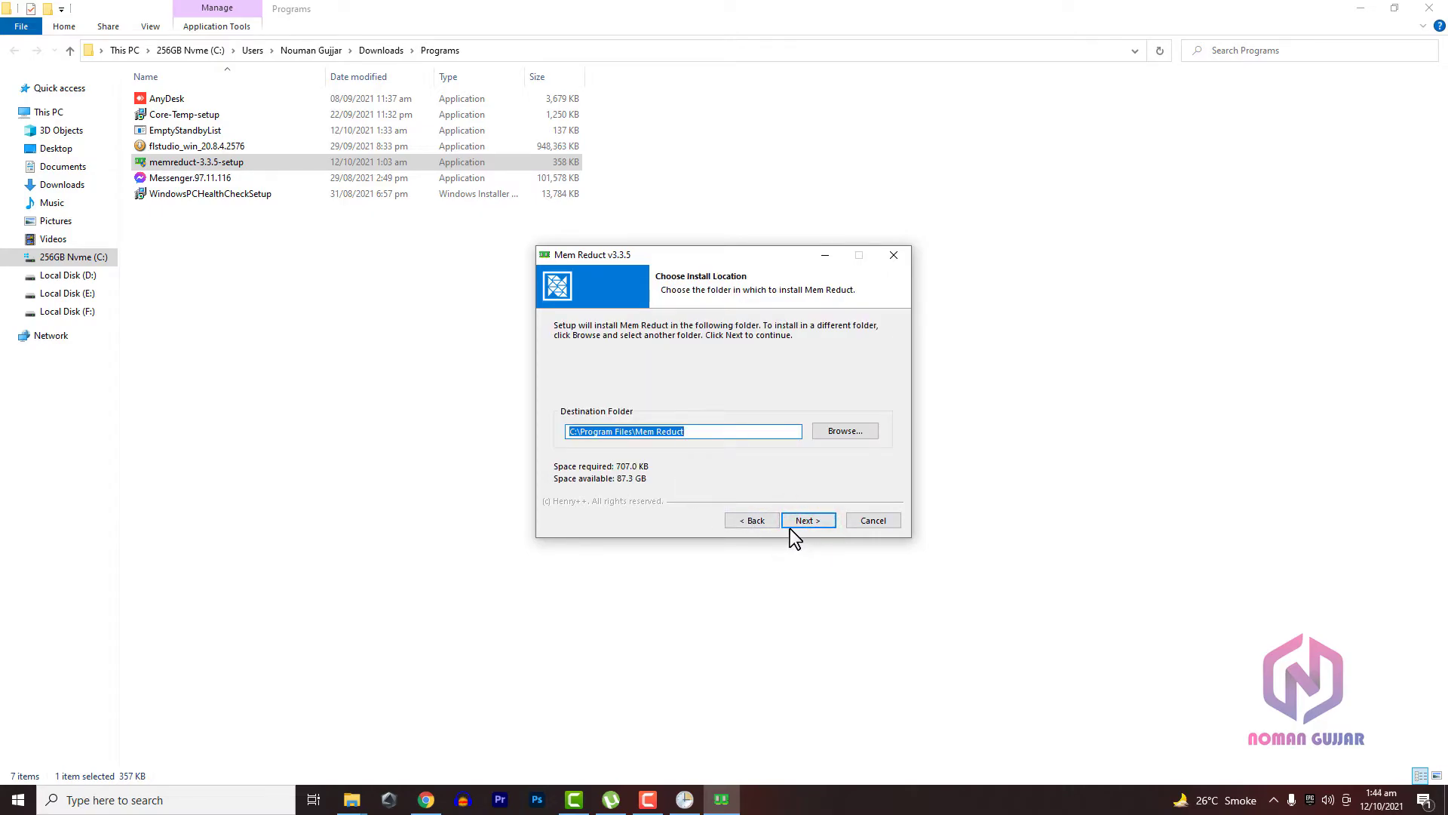
pyautogui.click(791, 520)
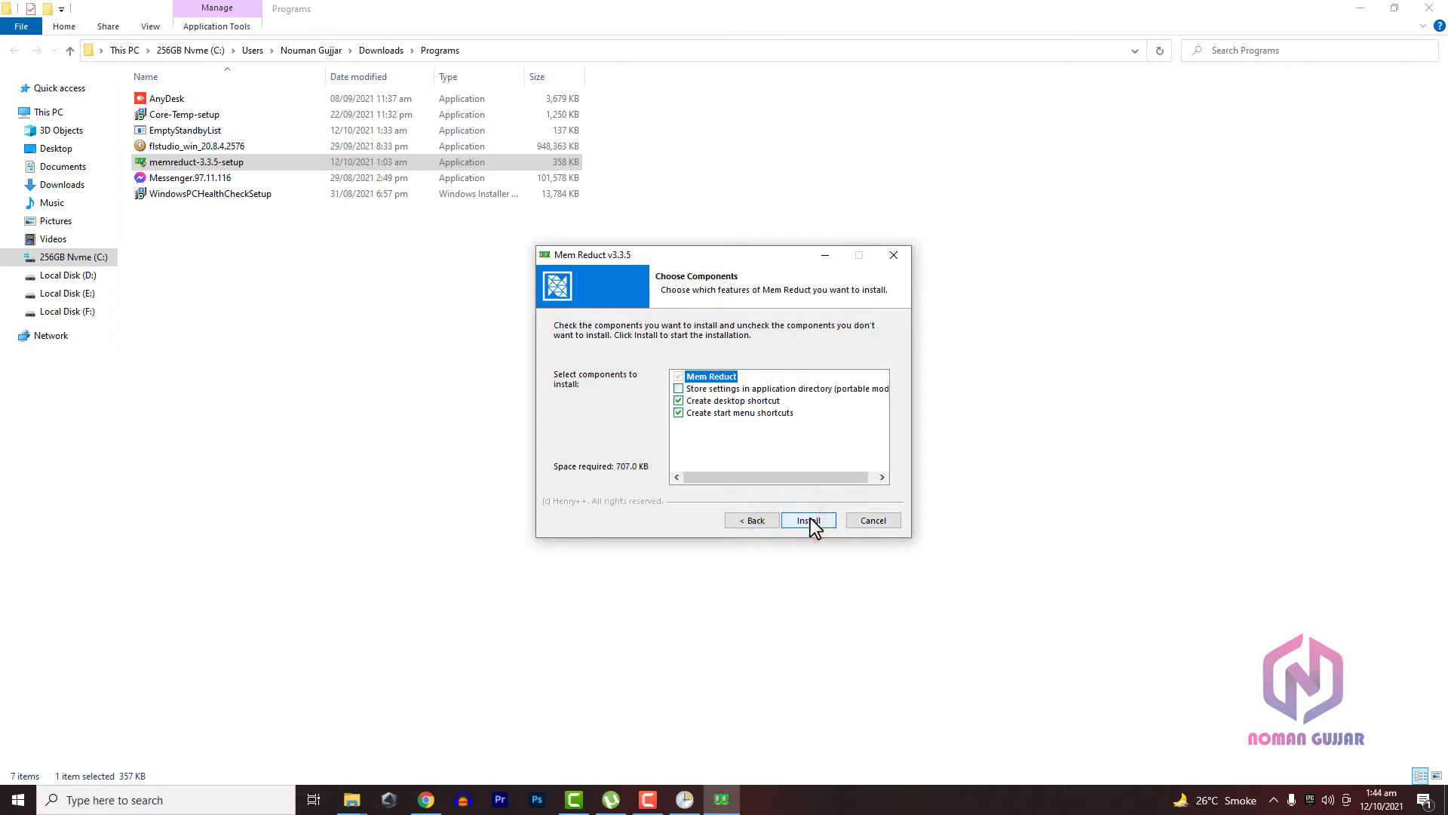
pyautogui.click(810, 522)
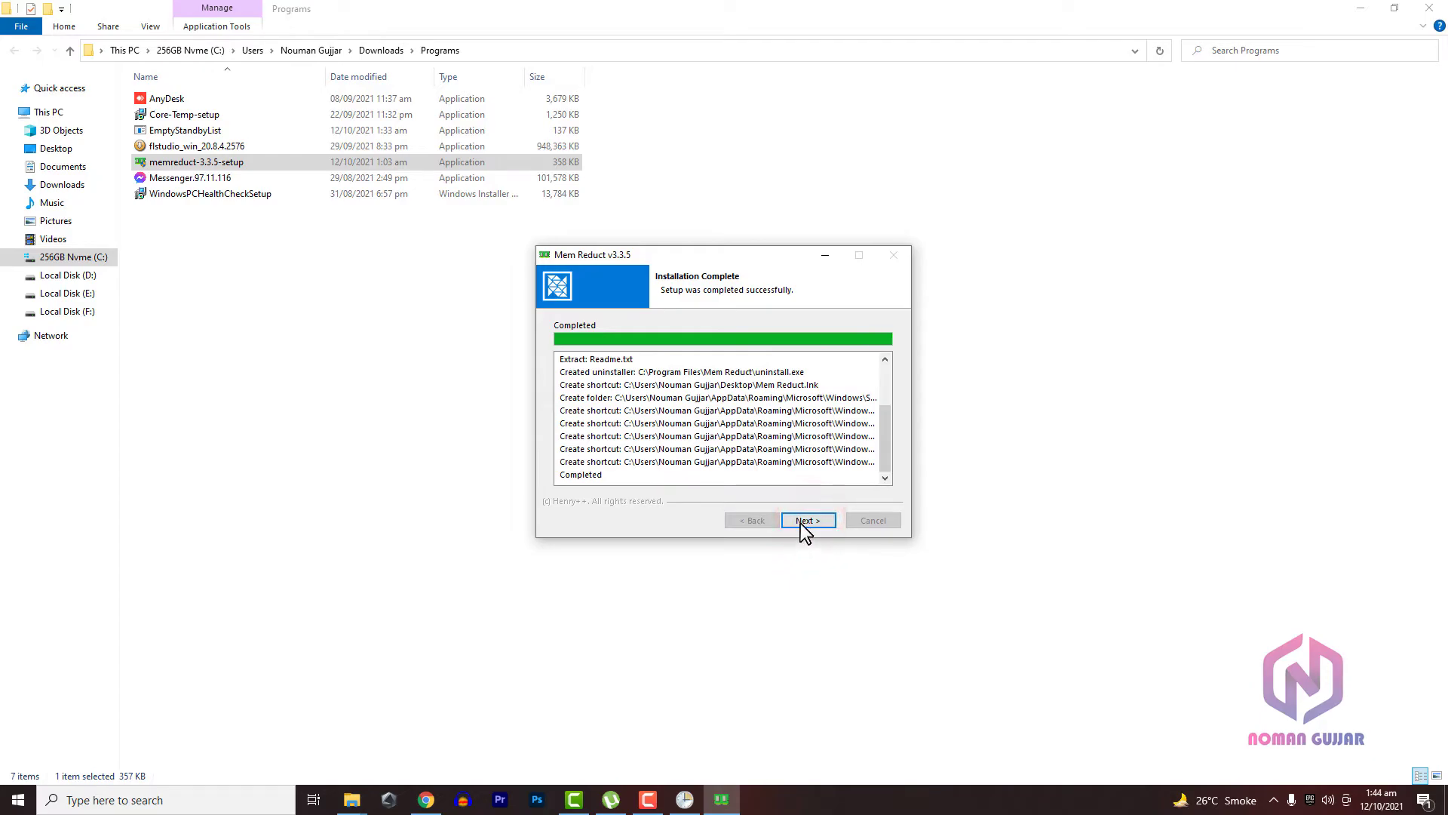
pyautogui.click(801, 522)
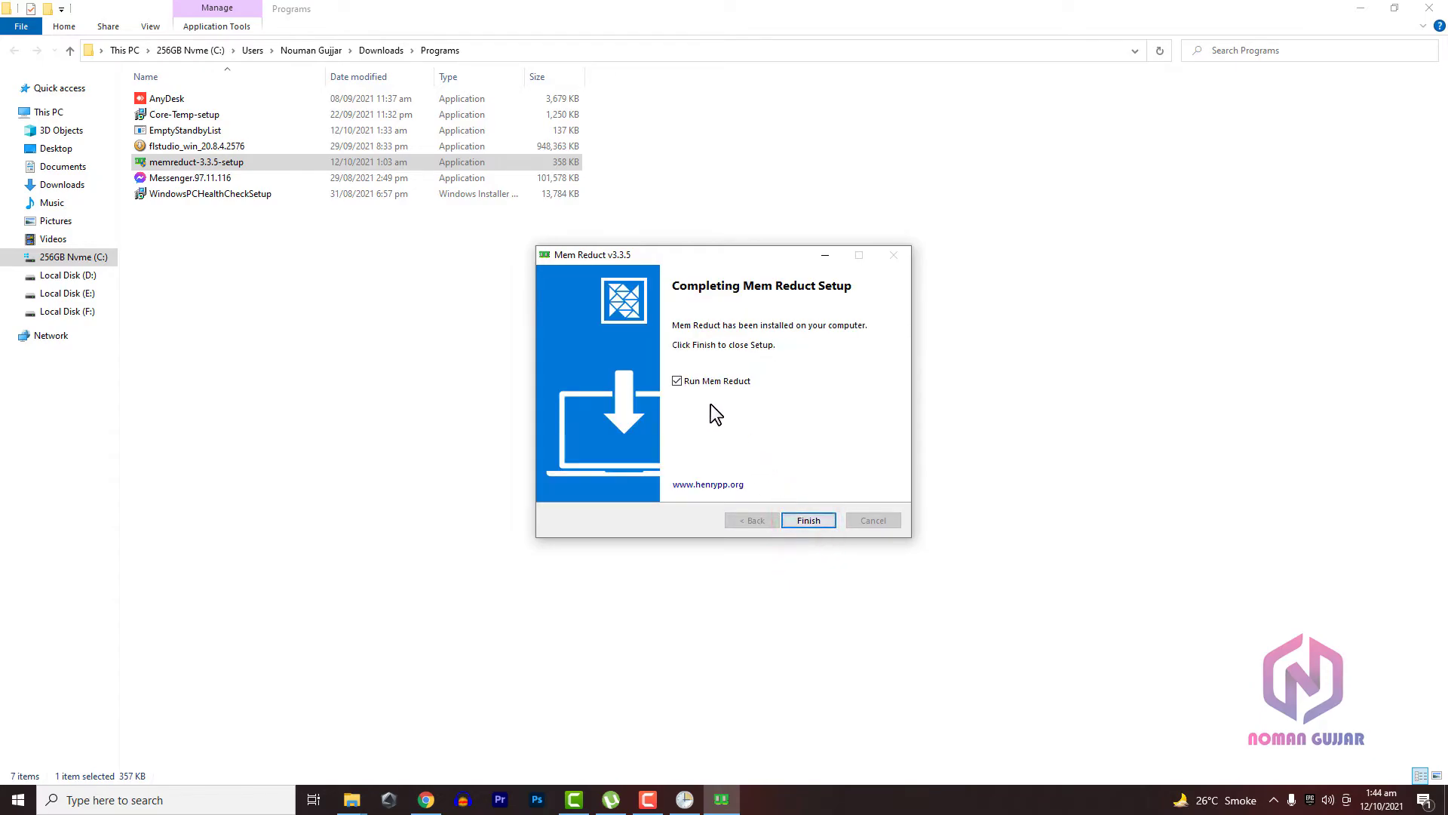
pyautogui.click(807, 520)
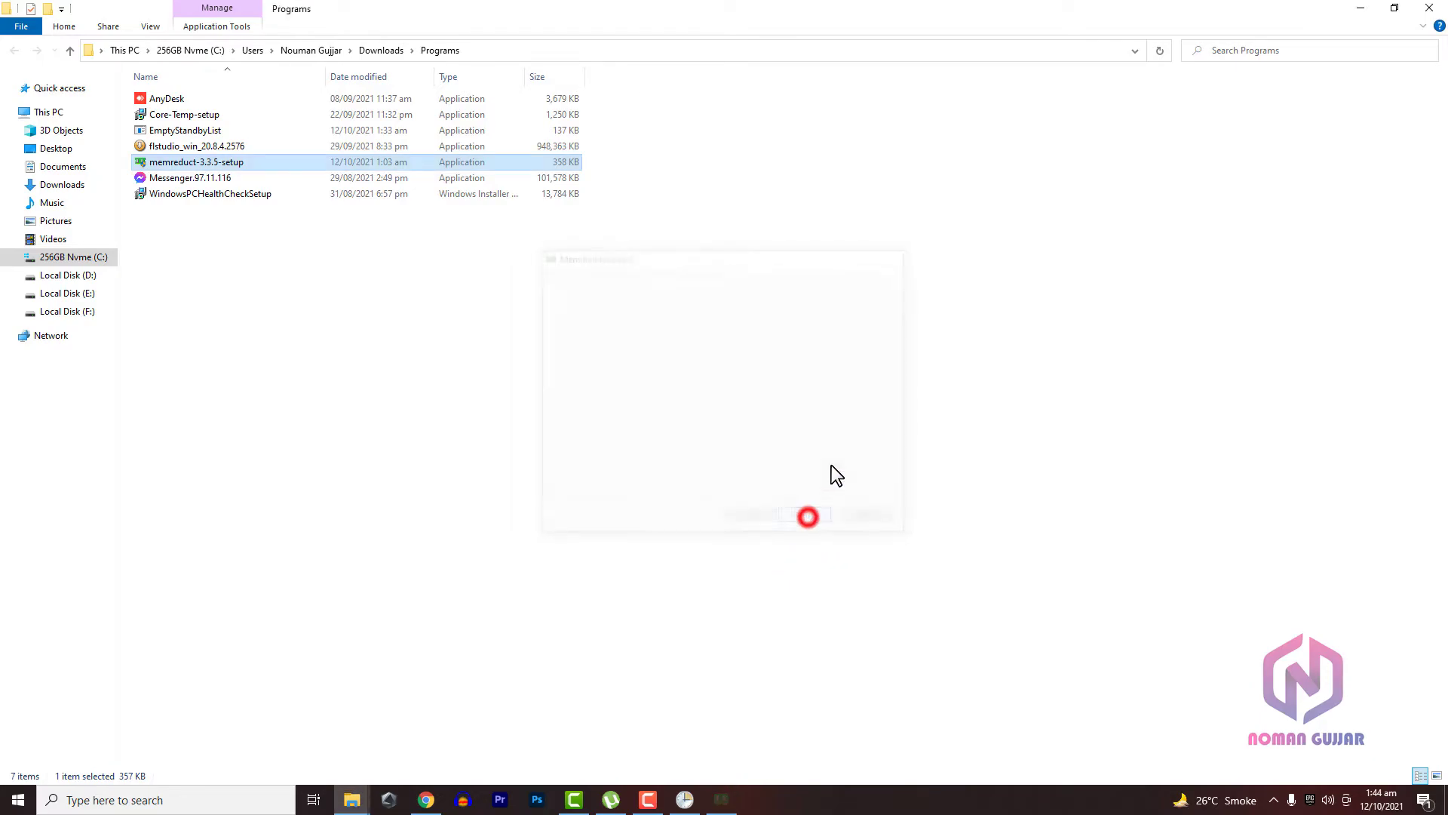
# Place the Mem Reduct shortcut beside the other icons in the desktop's top row, launch it and decline the language pack update.
pyautogui.click(1360, 9)
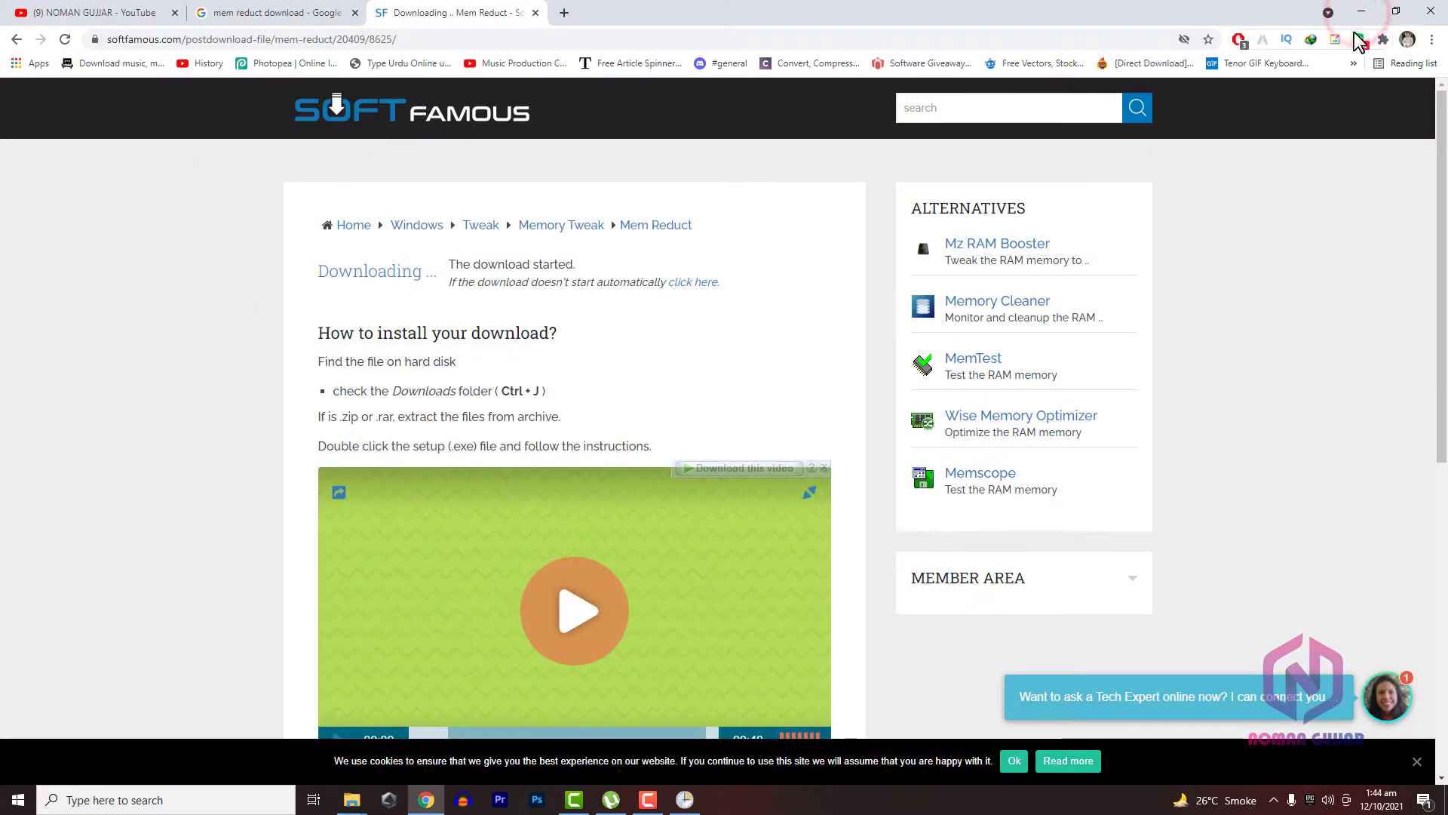
pyautogui.click(1361, 11)
pyautogui.moveTo(719, 319); pyautogui.dragTo(415, 40)
pyautogui.doubleClick(317, 38)
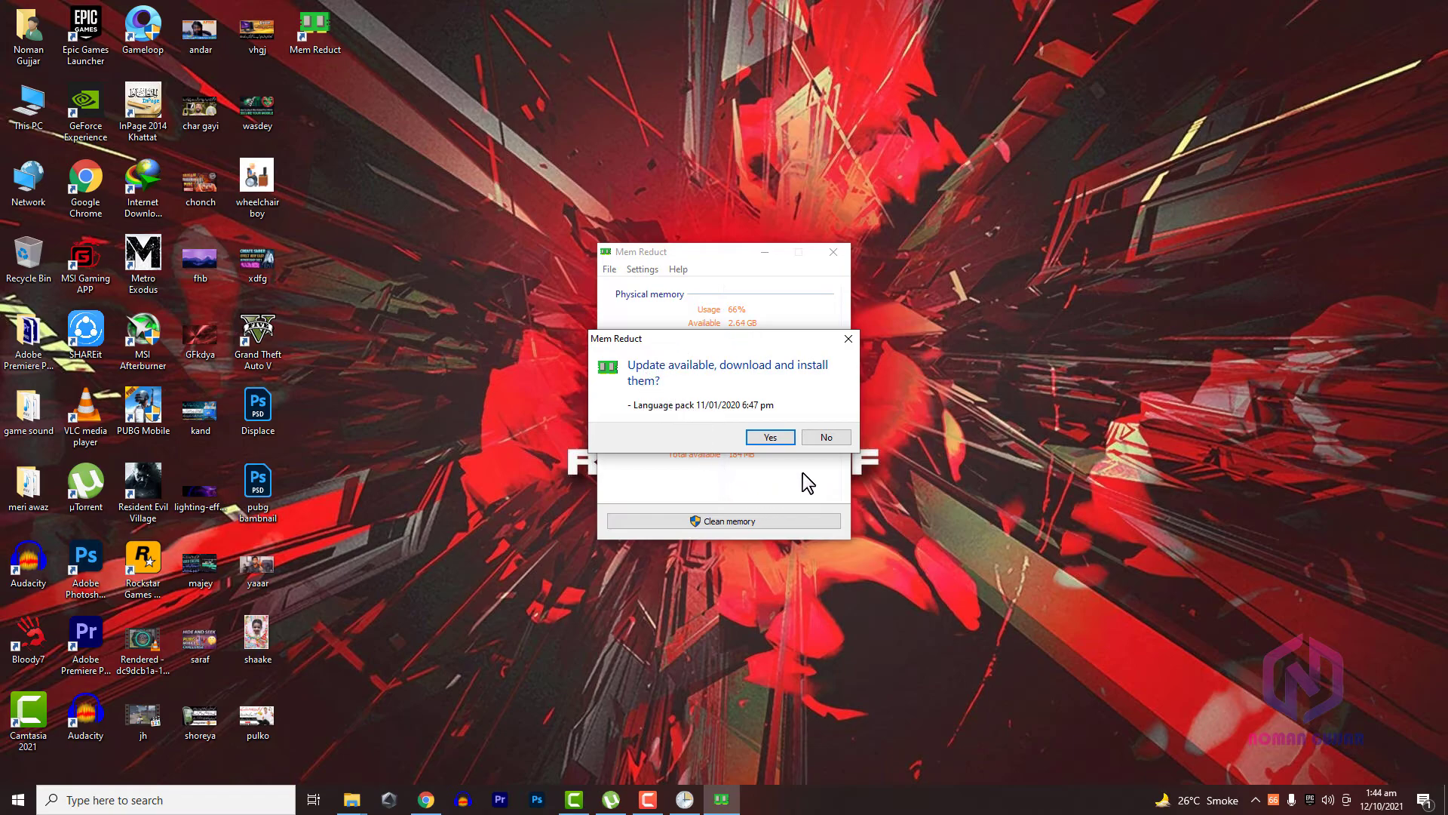
pyautogui.click(818, 440)
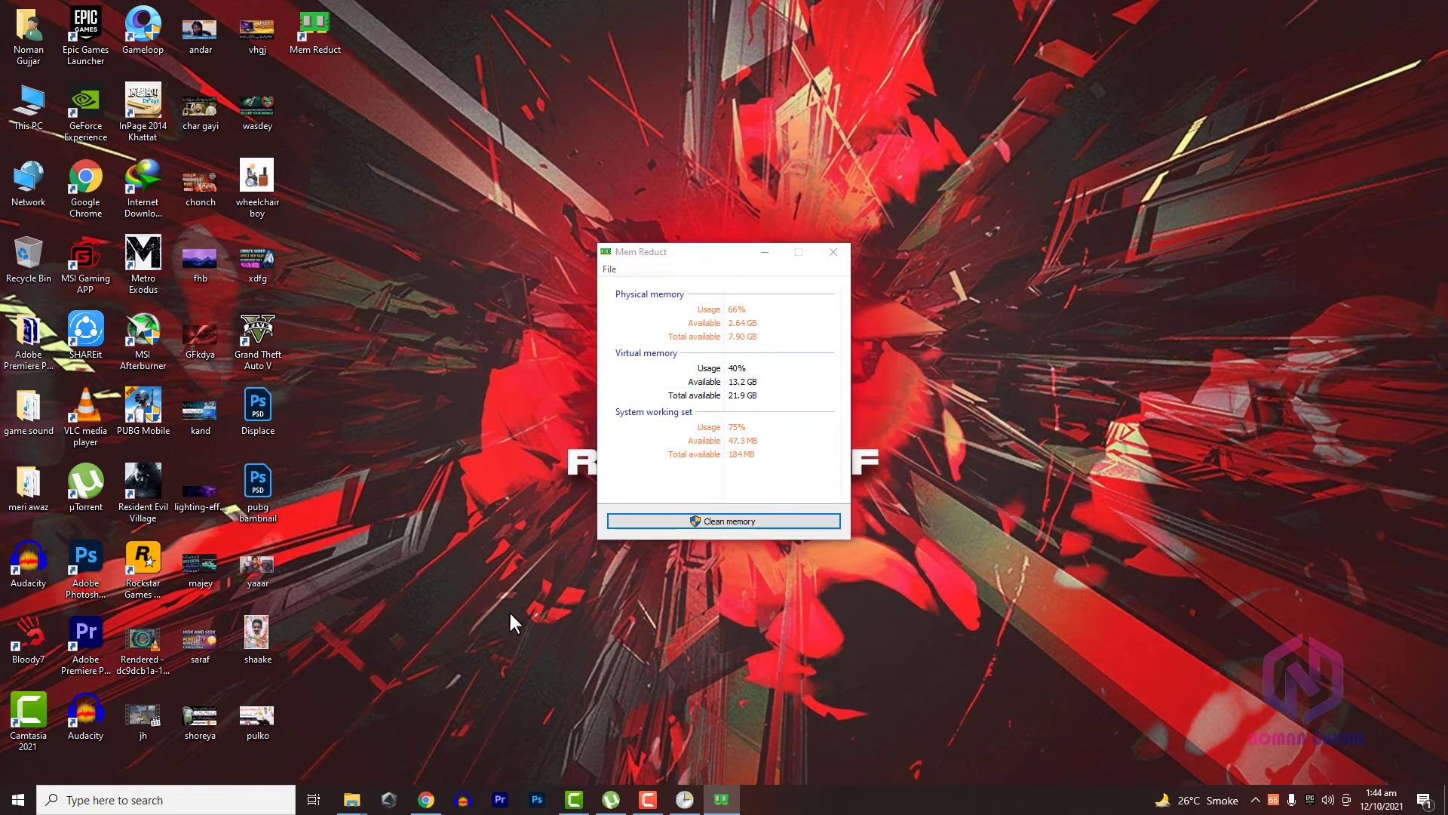
# Open Task Manager's memory performance view to check the current usage, and minimize it.
pyautogui.hotkey('ctrl', 'shift', 'Escape')
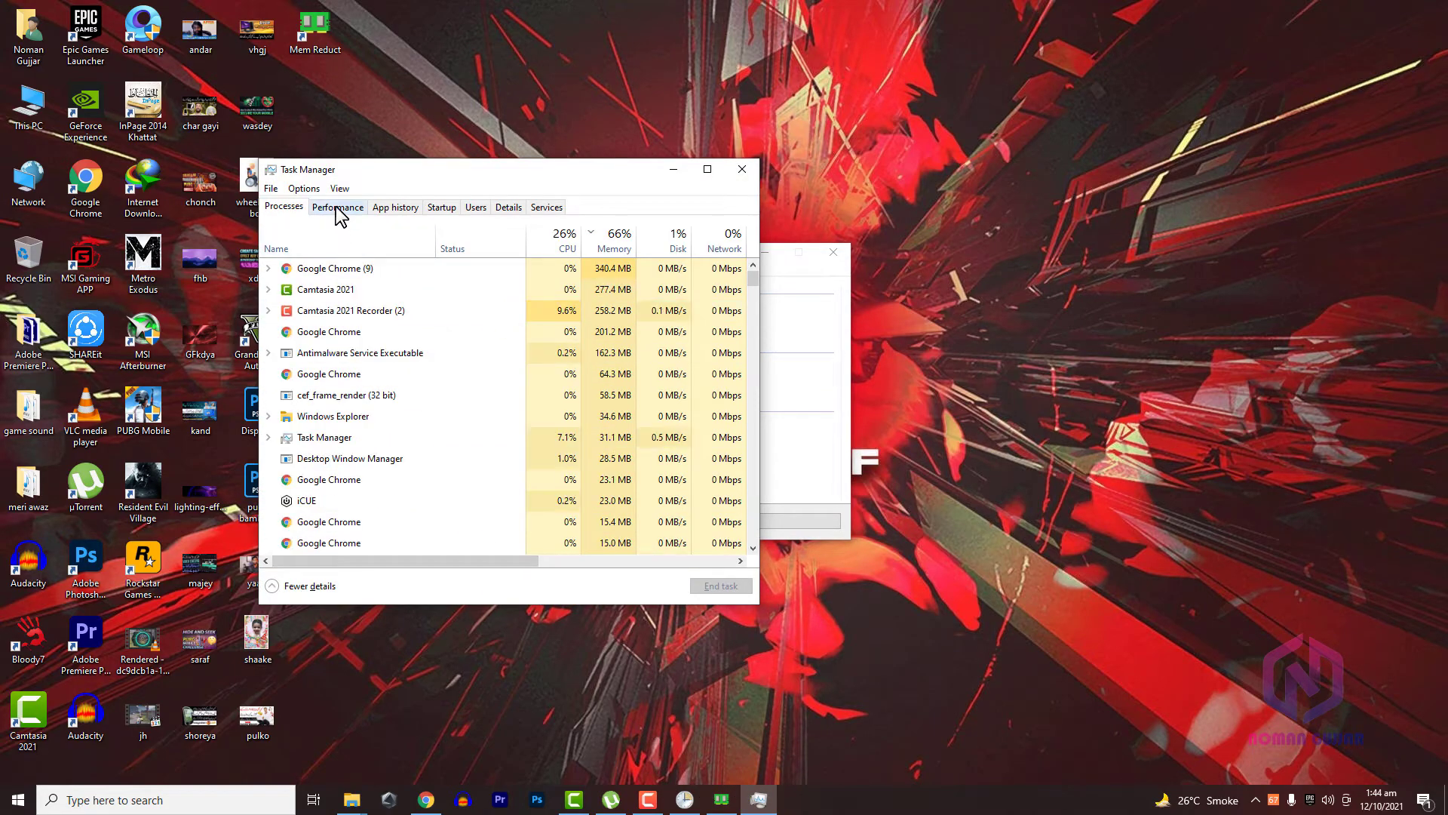
pyautogui.click(337, 207)
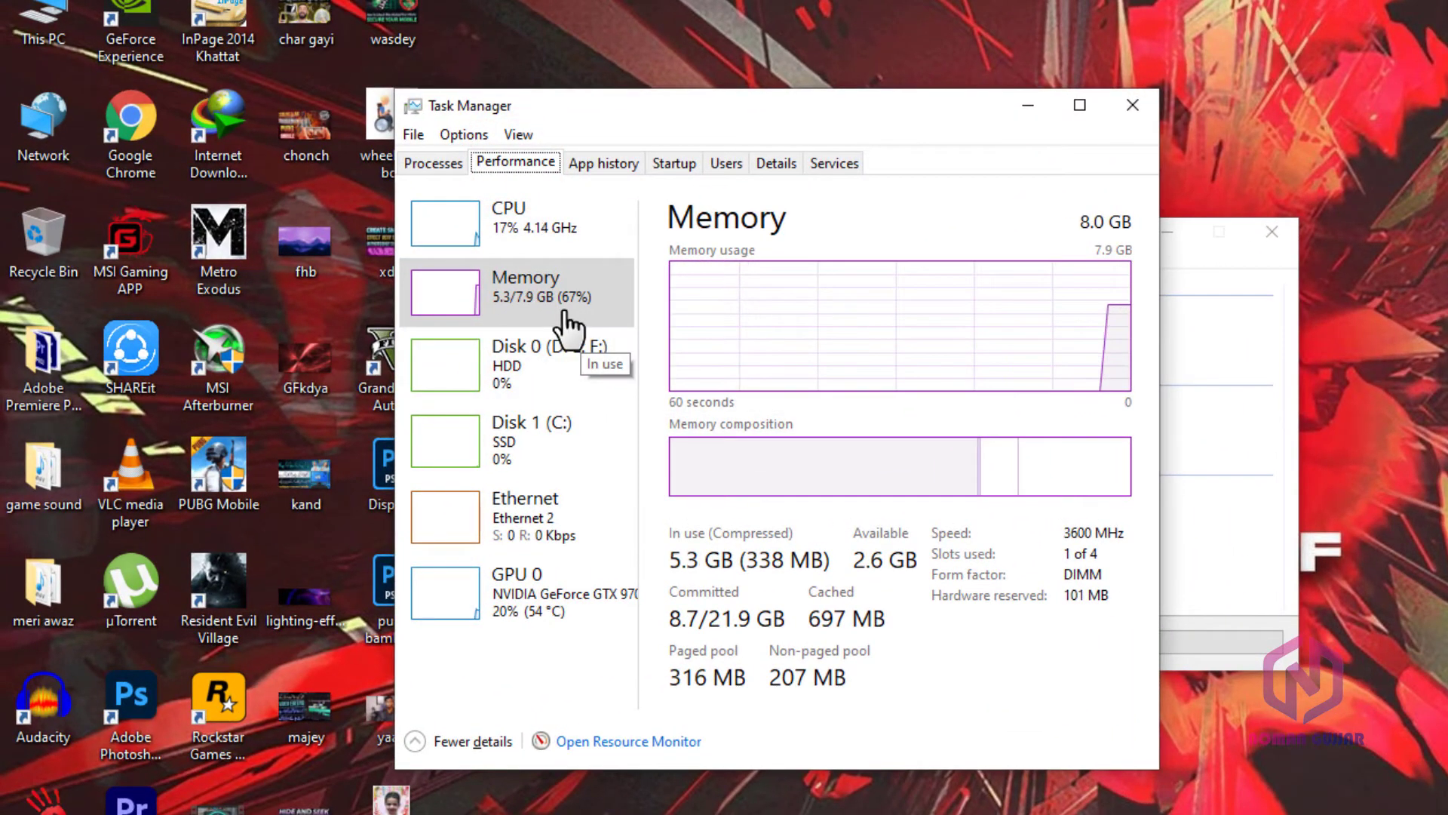
pyautogui.click(1031, 110)
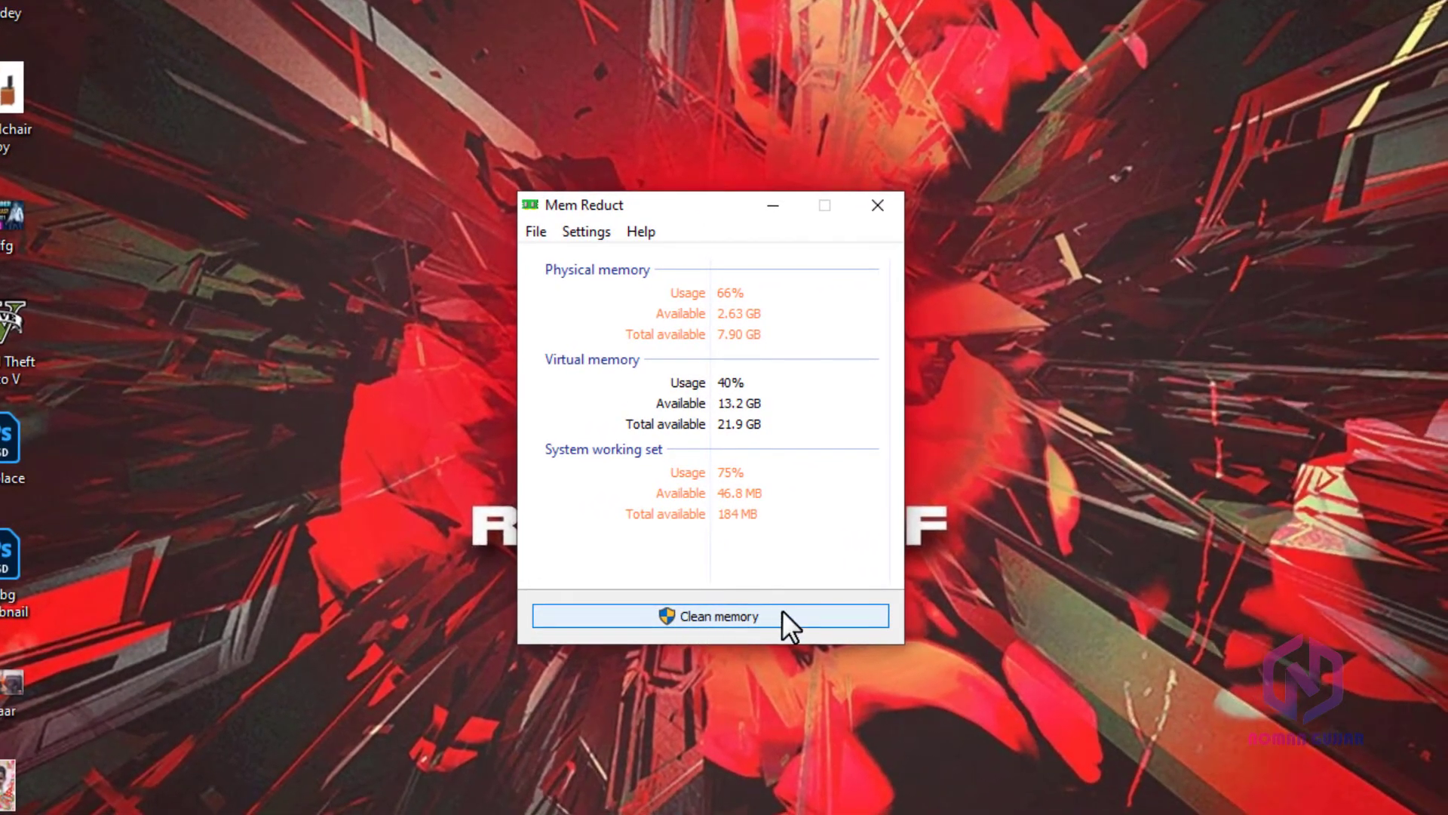
# Clean the memory with Mem Reduct running as administrator, confirming the cleanup.
pyautogui.click(1060, 628)
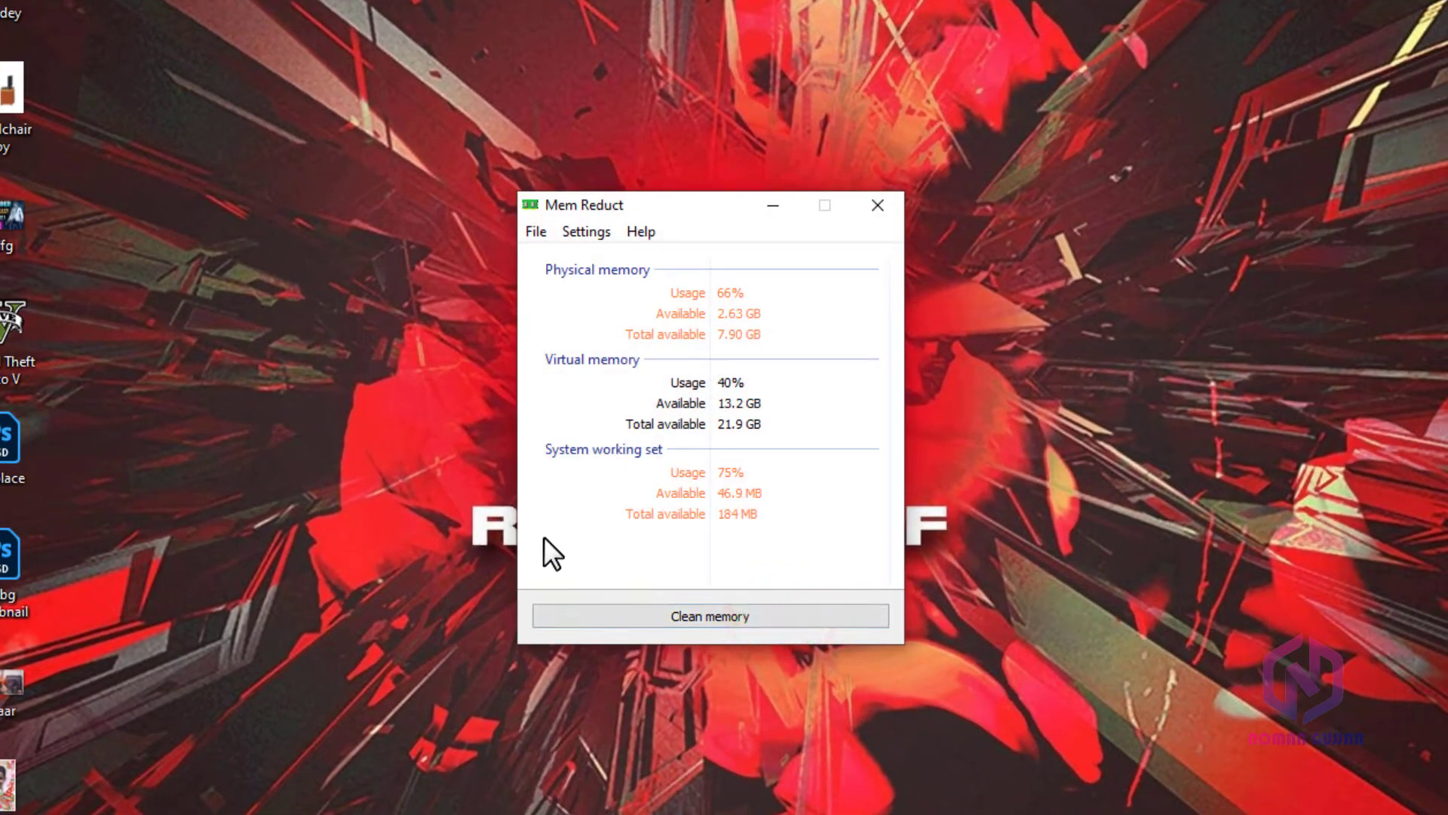
pyautogui.click(685, 613)
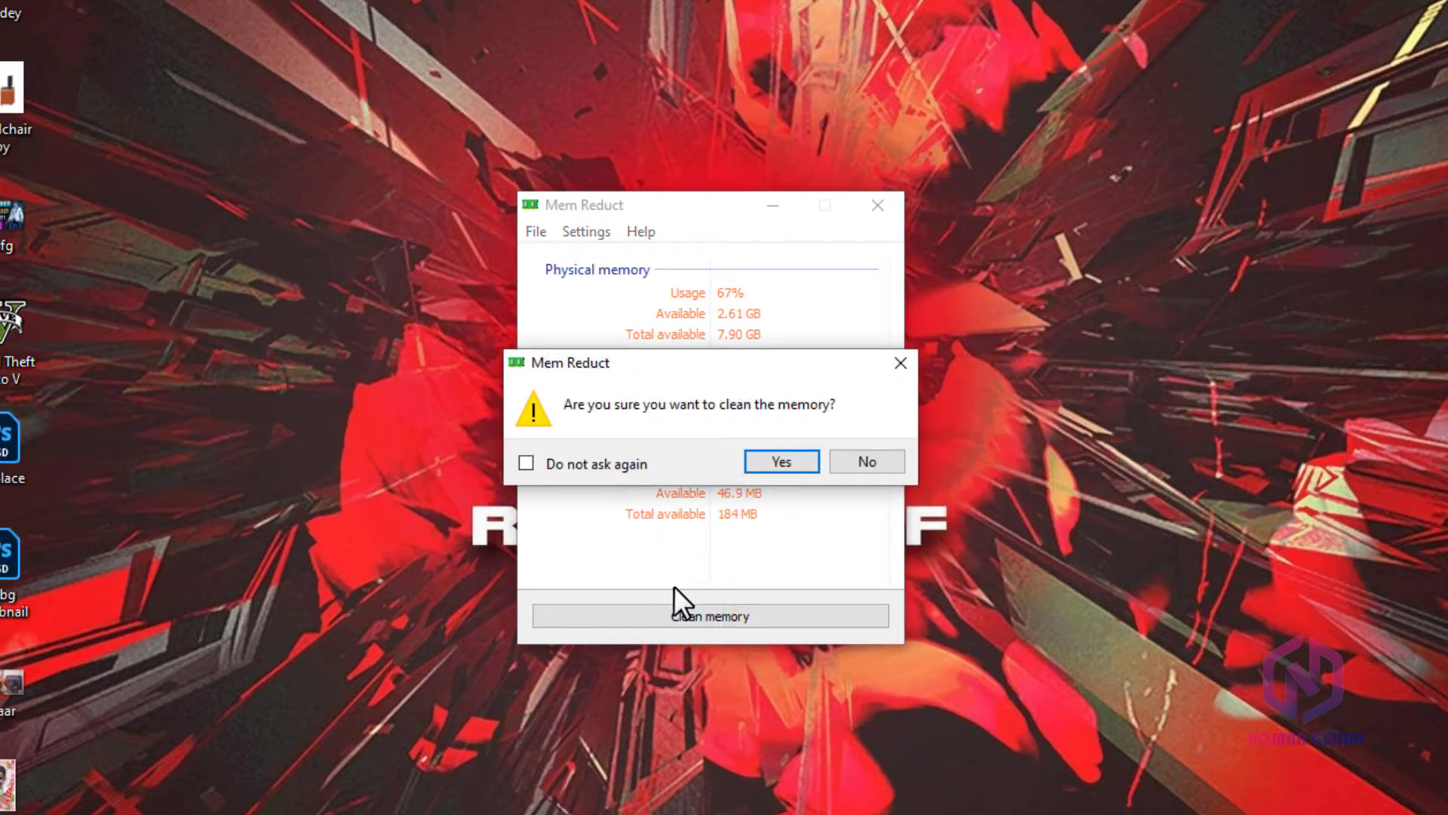
pyautogui.click(785, 466)
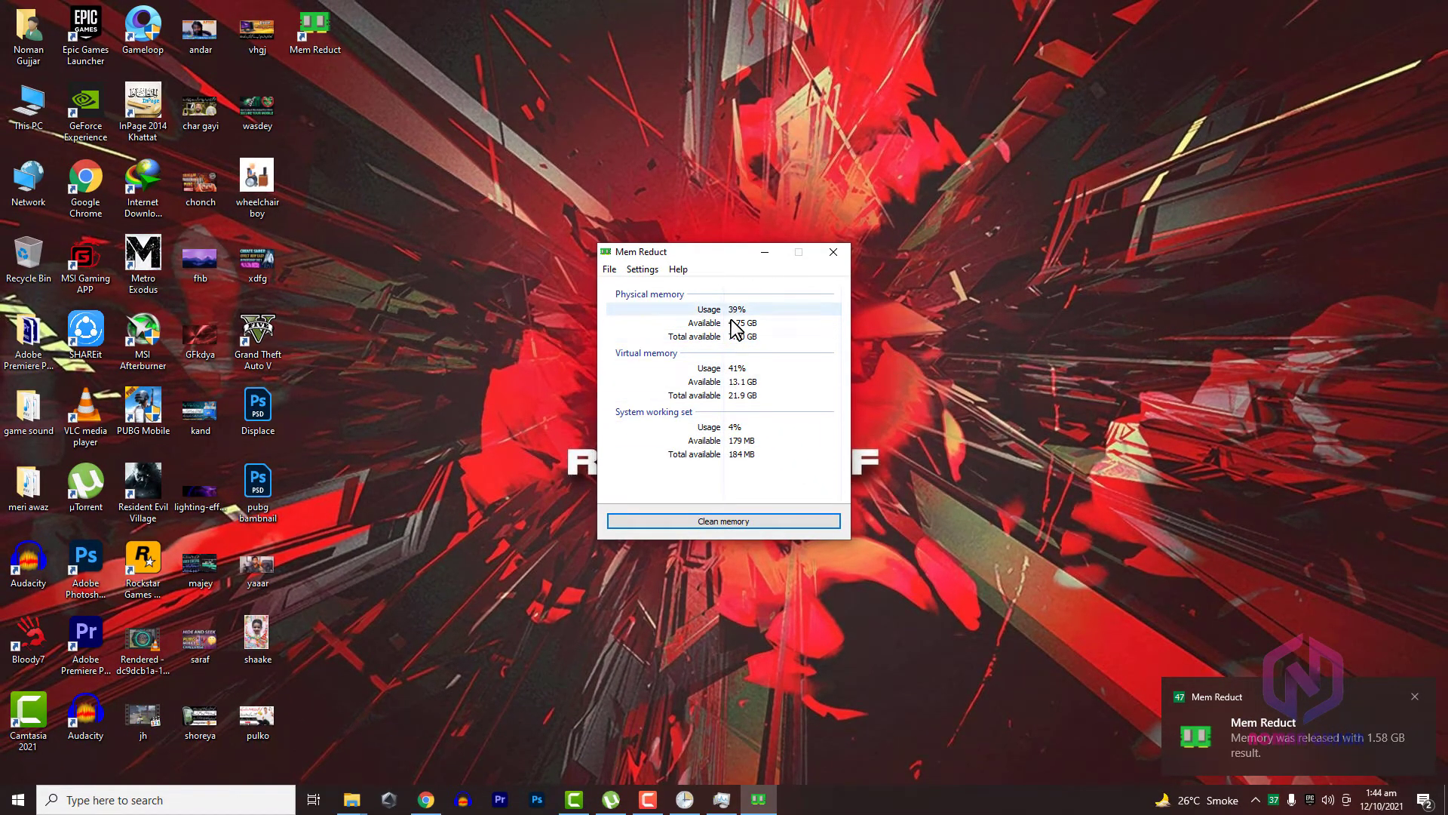
# Check the memory usage in Task Manager again after the cleanup, and close both Task Manager and Mem Reduct.
pyautogui.click(722, 800)
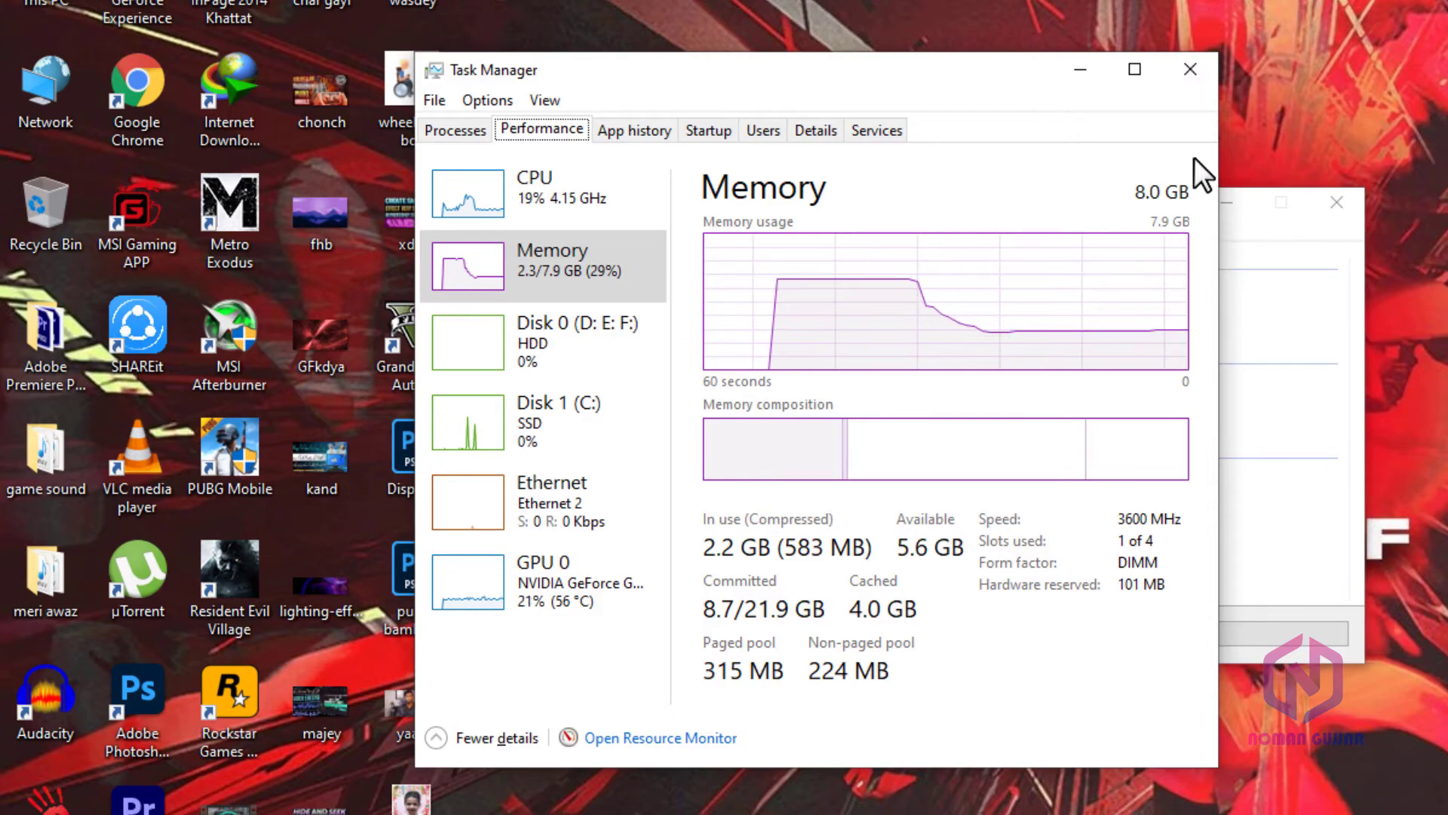
pyautogui.click(1185, 66)
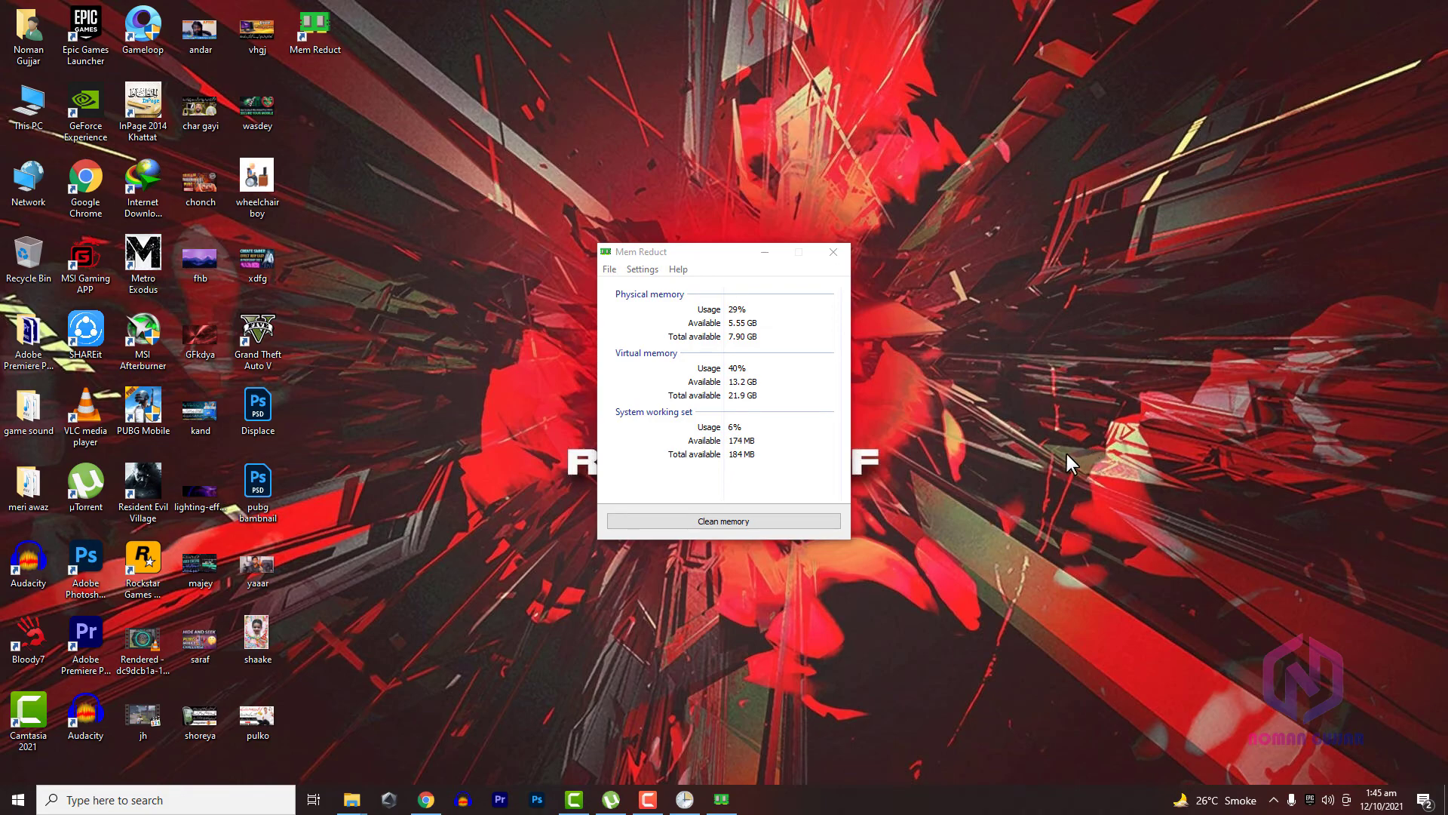
pyautogui.click(833, 252)
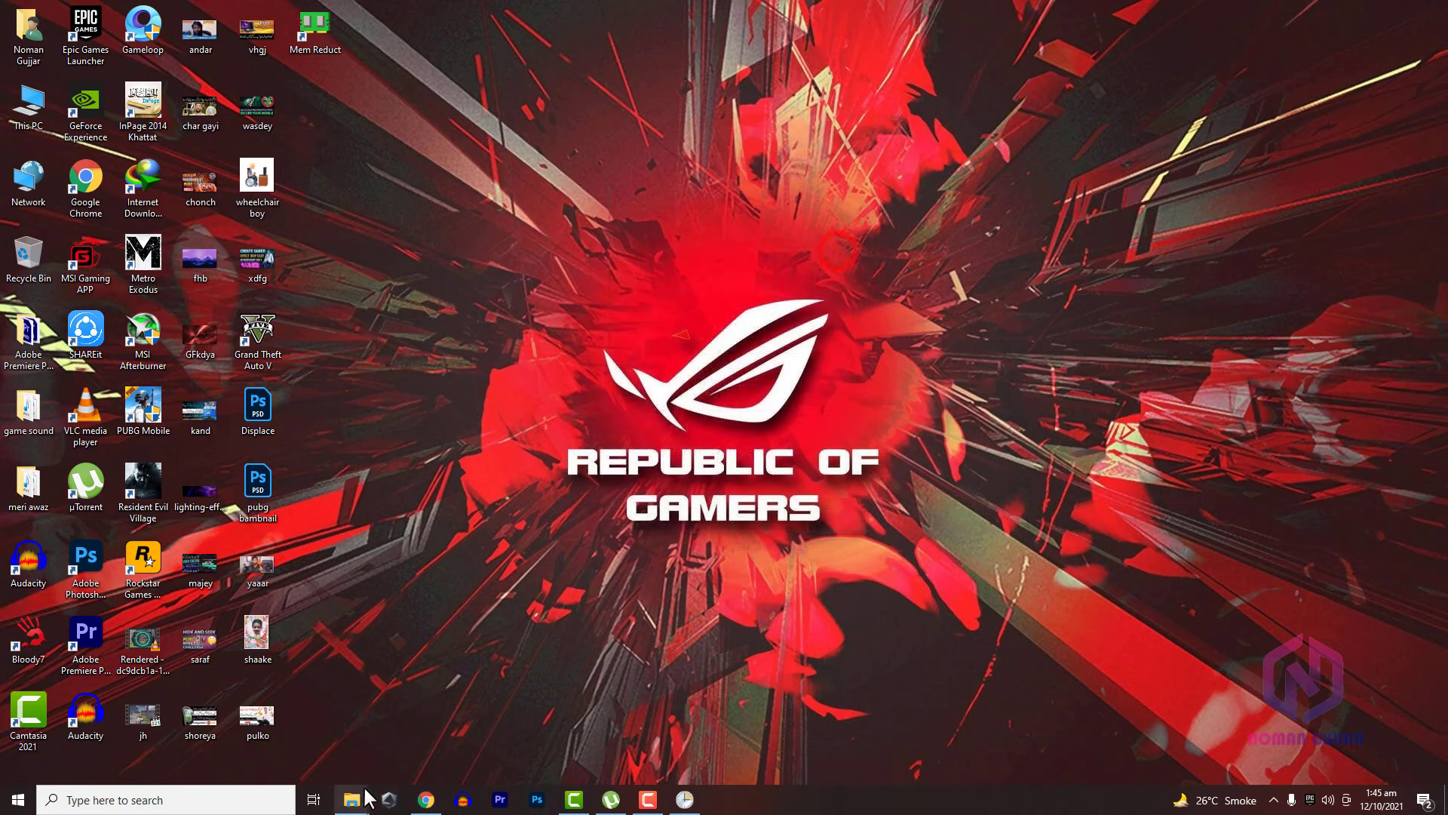
# Switch to Chrome and show the YouTube channel's videos page in its open tab.
pyautogui.click(426, 800)
pyautogui.click(132, 12)
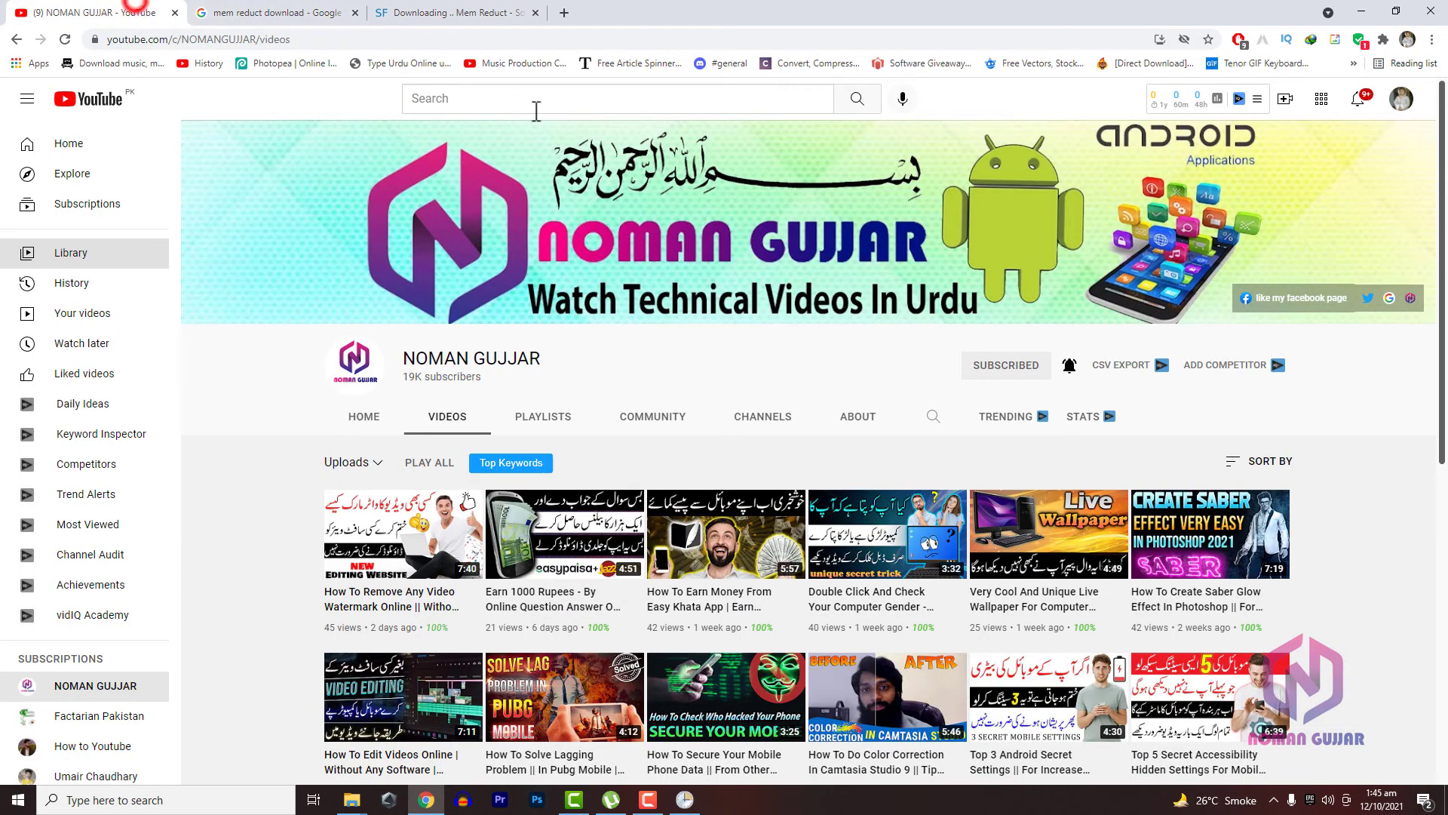